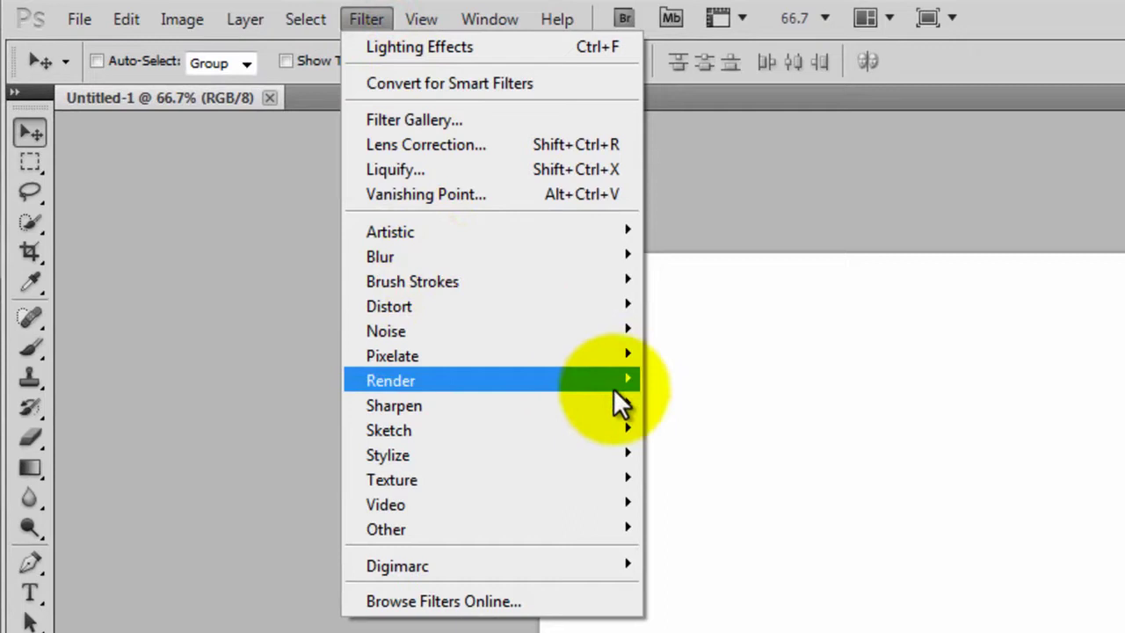
# - Open the Lighting Effects filter for the blank canvas and adjust the spotlight's ellipse in the preview
pyautogui.click(706, 480)
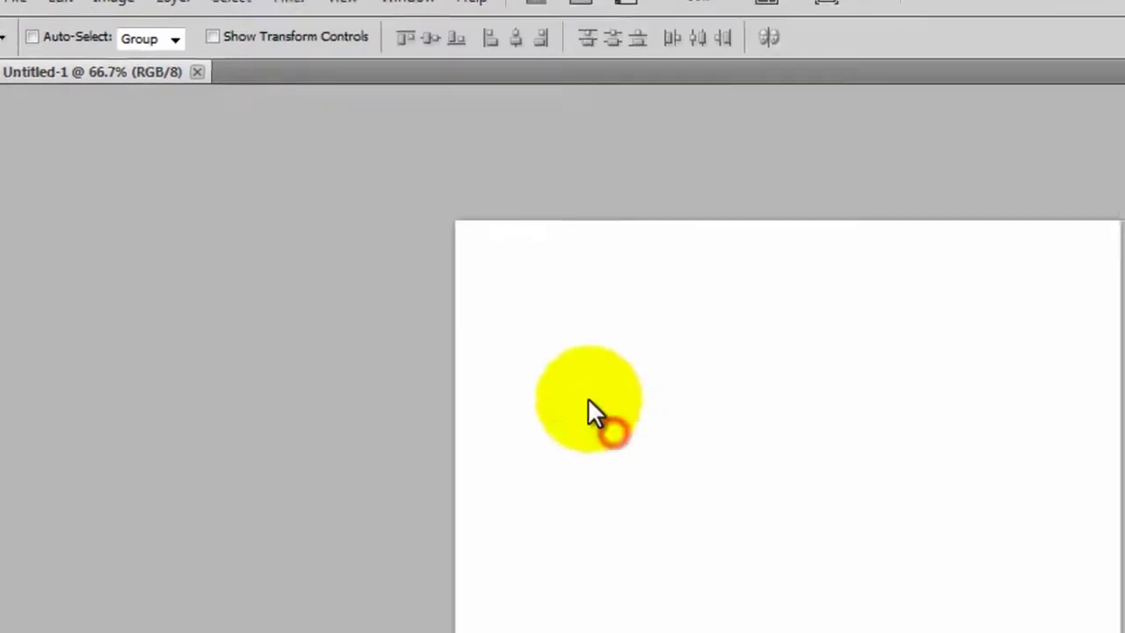
pyautogui.moveTo(402, 238); pyautogui.dragTo(325, 365)
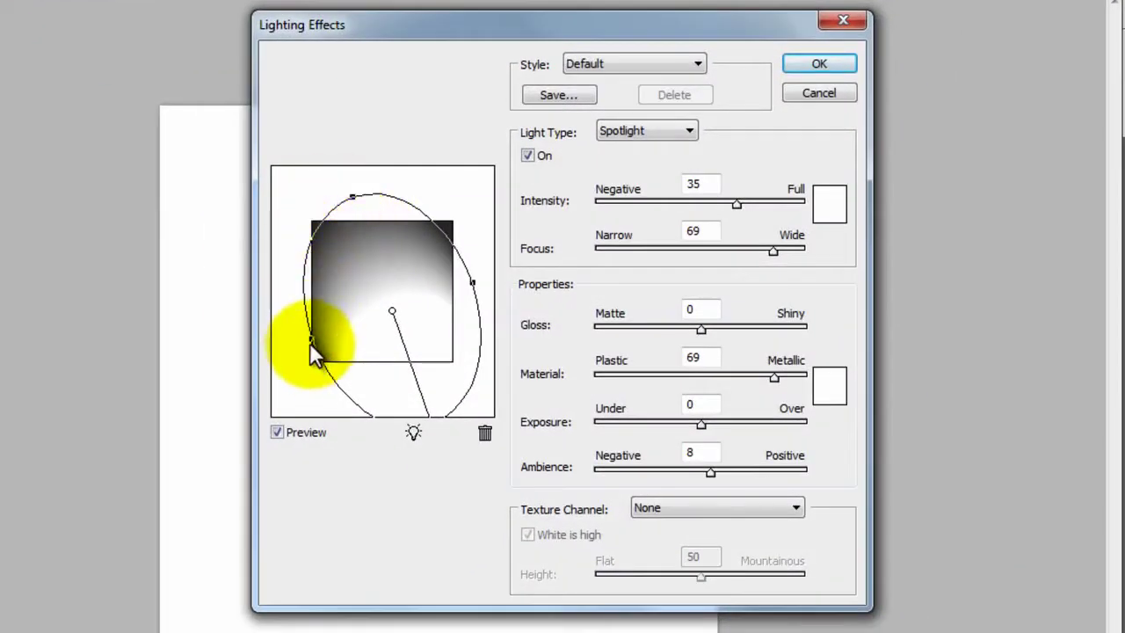
pyautogui.click(307, 335)
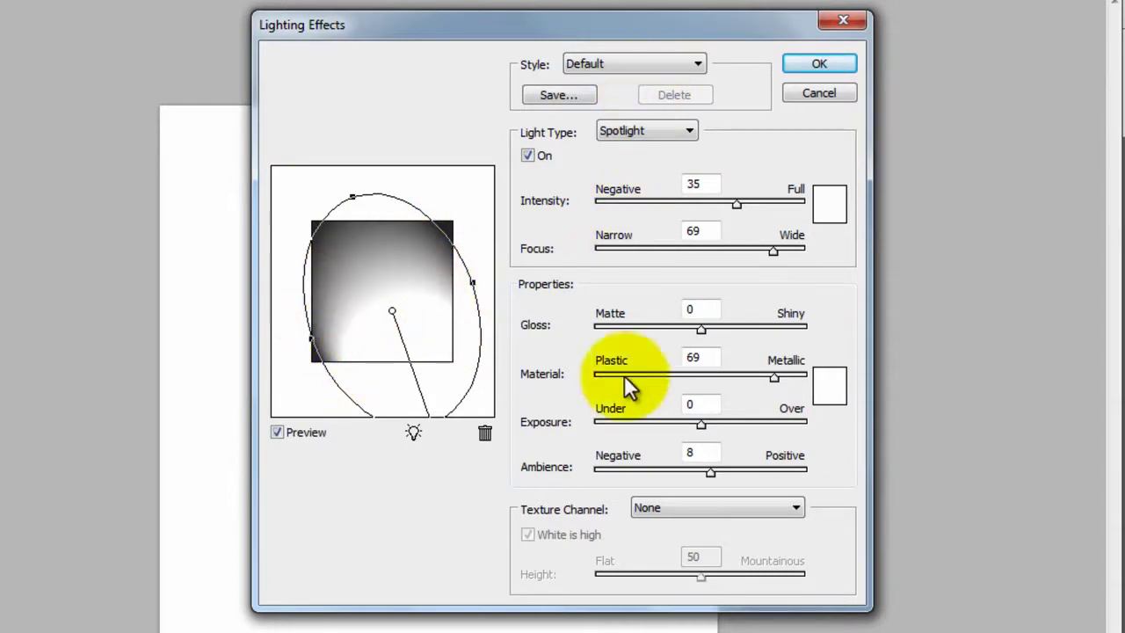
# - Set the texture channel to Red with White is high turned off and a height of 50
pyautogui.click(700, 506)
pyautogui.click(679, 540)
pyautogui.click(526, 534)
pyautogui.moveTo(711, 577)
pyautogui.mouseDown()
pyautogui.moveTo(586, 585)
pyautogui.moveTo(813, 567)
pyautogui.moveTo(691, 581)
pyautogui.moveTo(701, 580)
pyautogui.mouseUp()
# - Set the spotlight's intensity to 26 and adjust its focus
pyautogui.moveTo(738, 205); pyautogui.dragTo(901, 205)
pyautogui.moveTo(801, 205); pyautogui.dragTo(728, 208)
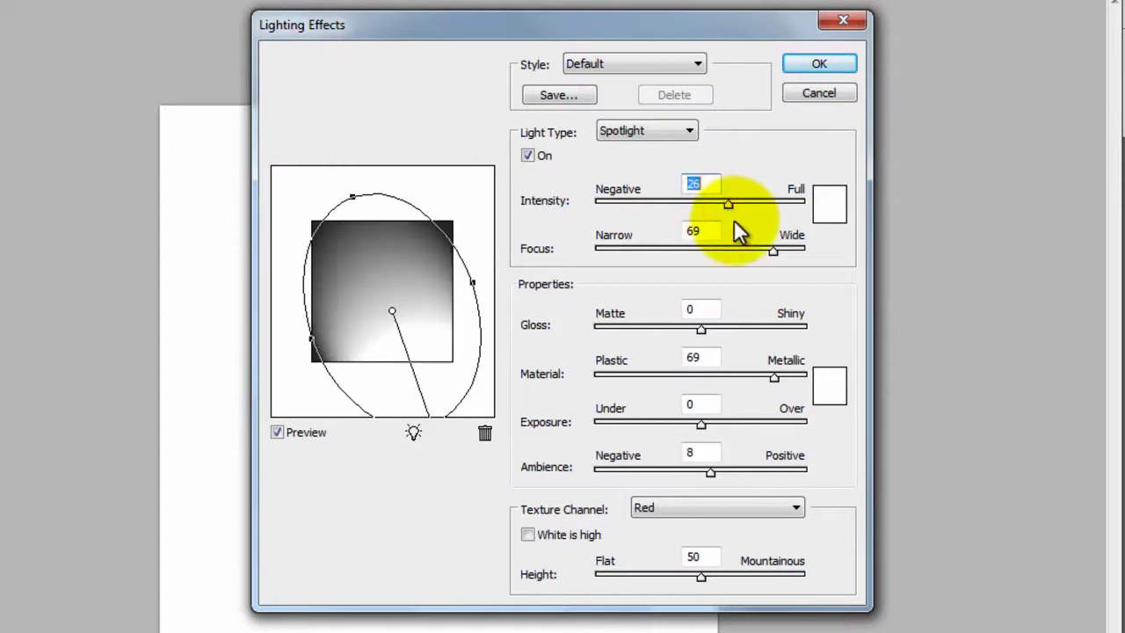
pyautogui.moveTo(772, 250); pyautogui.dragTo(734, 254)
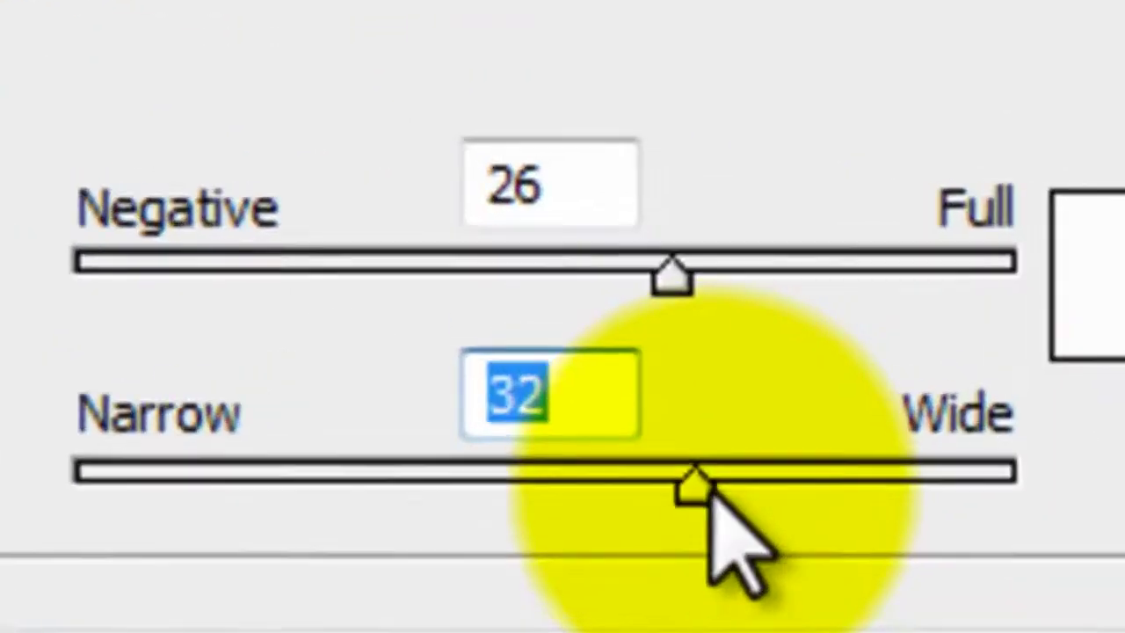
pyautogui.moveTo(687, 483); pyautogui.dragTo(808, 497)
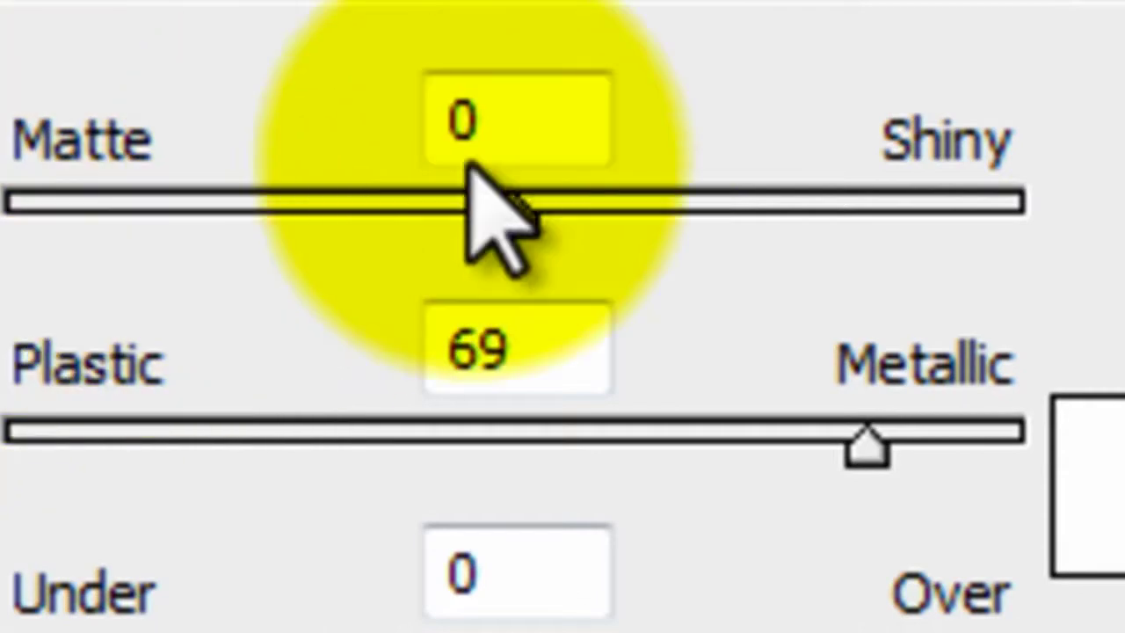
# - Set the lighting's gloss to 0 and its material to 32
pyautogui.moveTo(511, 220)
pyautogui.mouseDown()
pyautogui.moveTo(1016, 218)
pyautogui.moveTo(996, 243)
pyautogui.moveTo(492, 252)
pyautogui.moveTo(515, 238)
pyautogui.mouseUp()
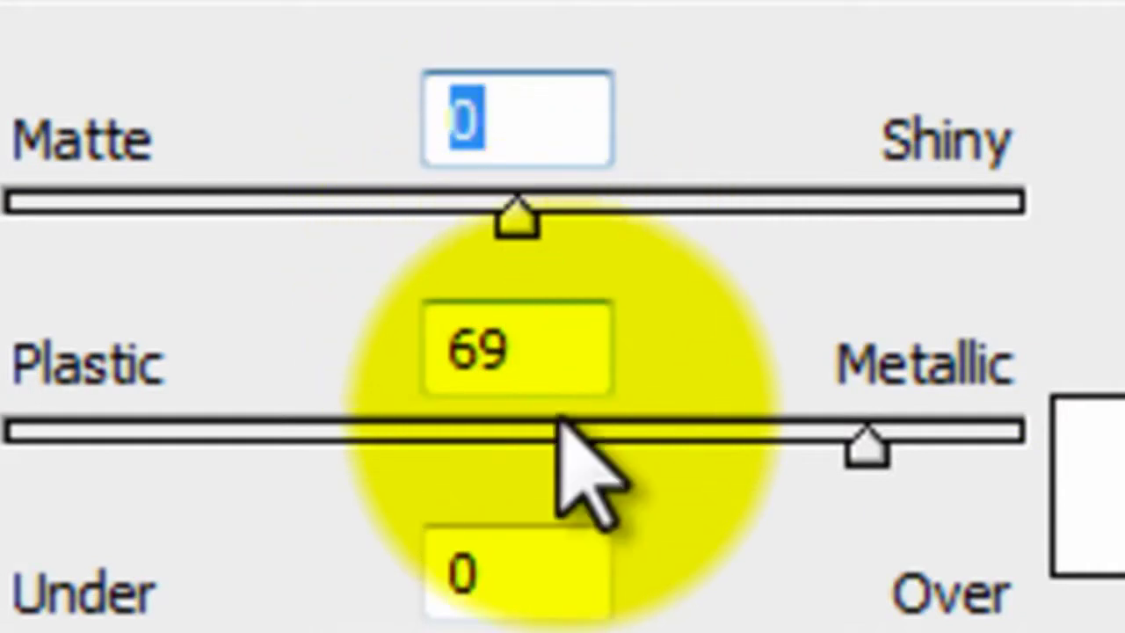
pyautogui.moveTo(866, 447); pyautogui.dragTo(1107, 456)
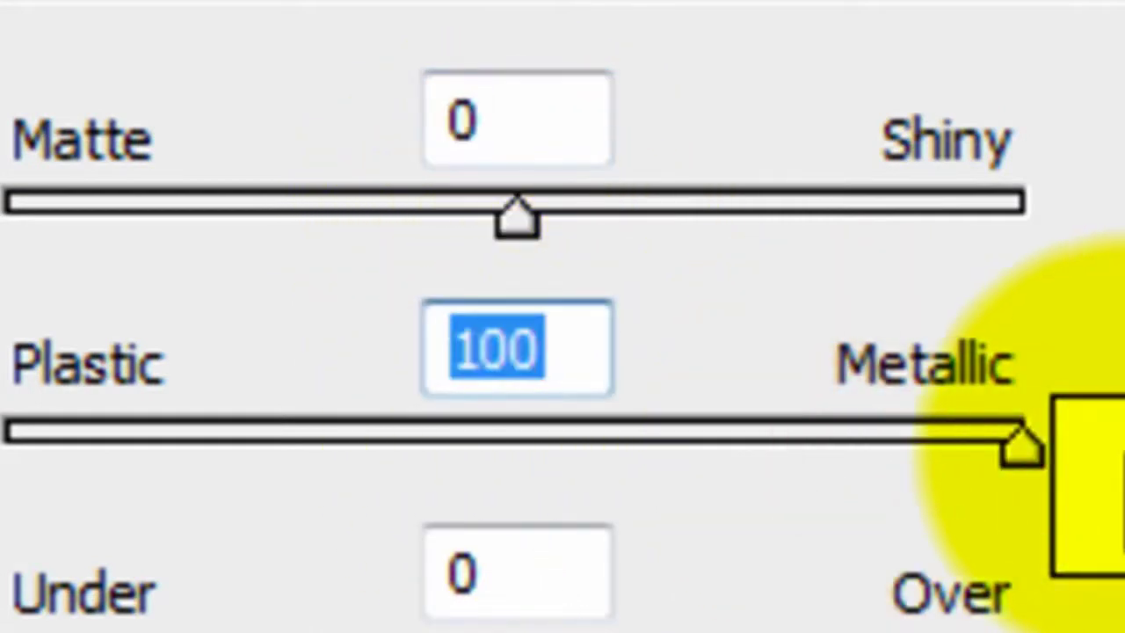
pyautogui.moveTo(1019, 446); pyautogui.dragTo(661, 420)
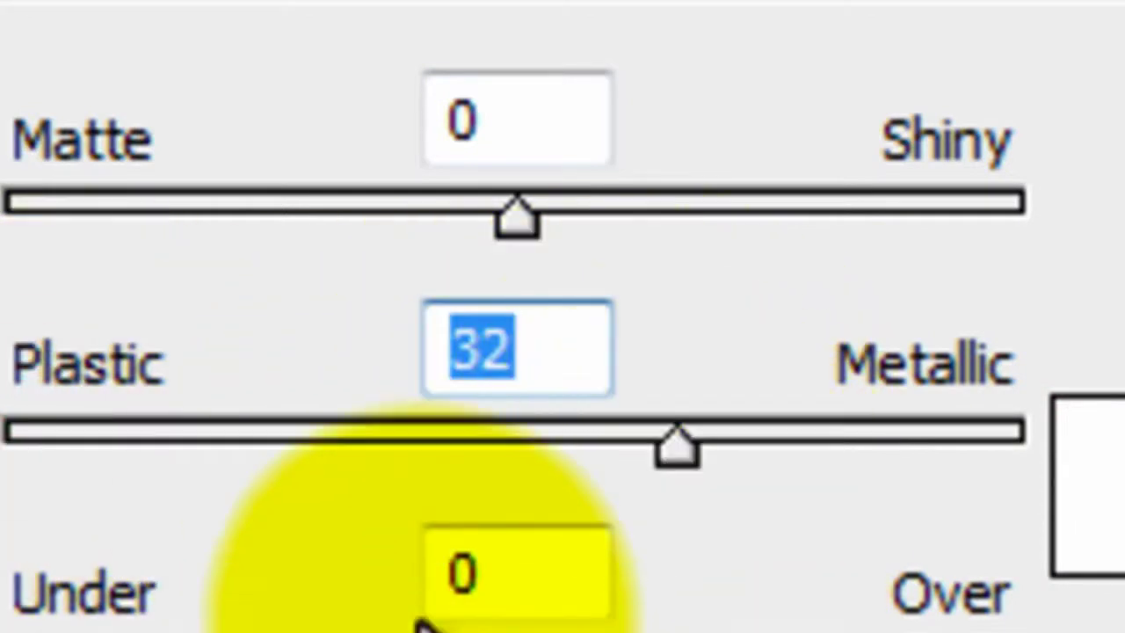
# - Set the exposure to 0, adjust the ambience, and apply the lighting effect to the canvas
pyautogui.moveTo(514, 628); pyautogui.dragTo(27, 629)
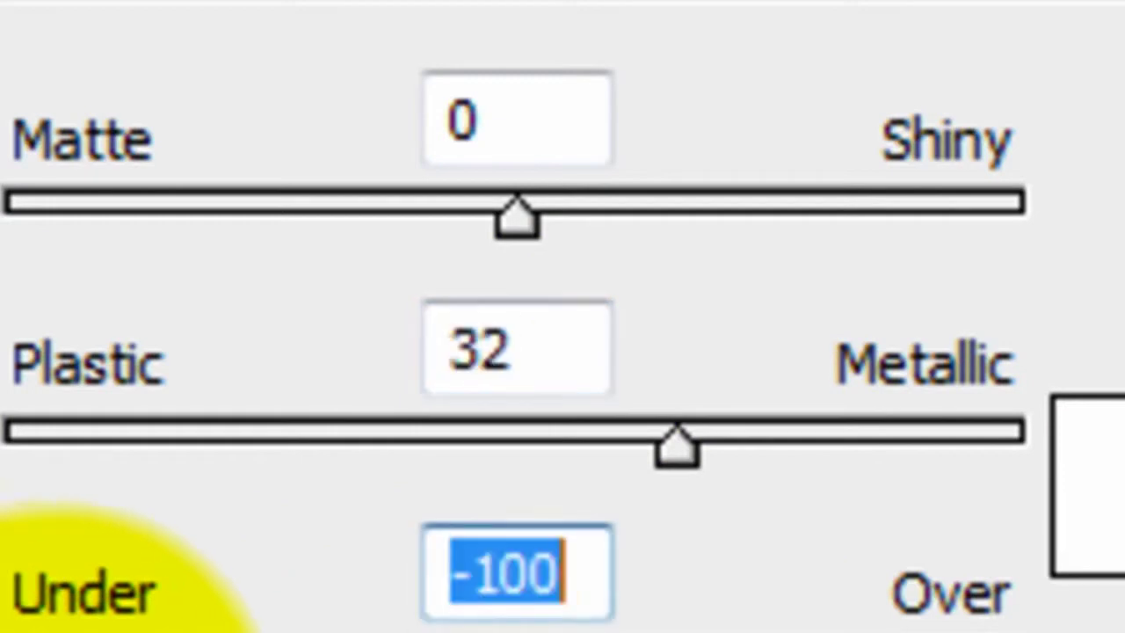
pyautogui.moveTo(106, 629); pyautogui.dragTo(516, 628)
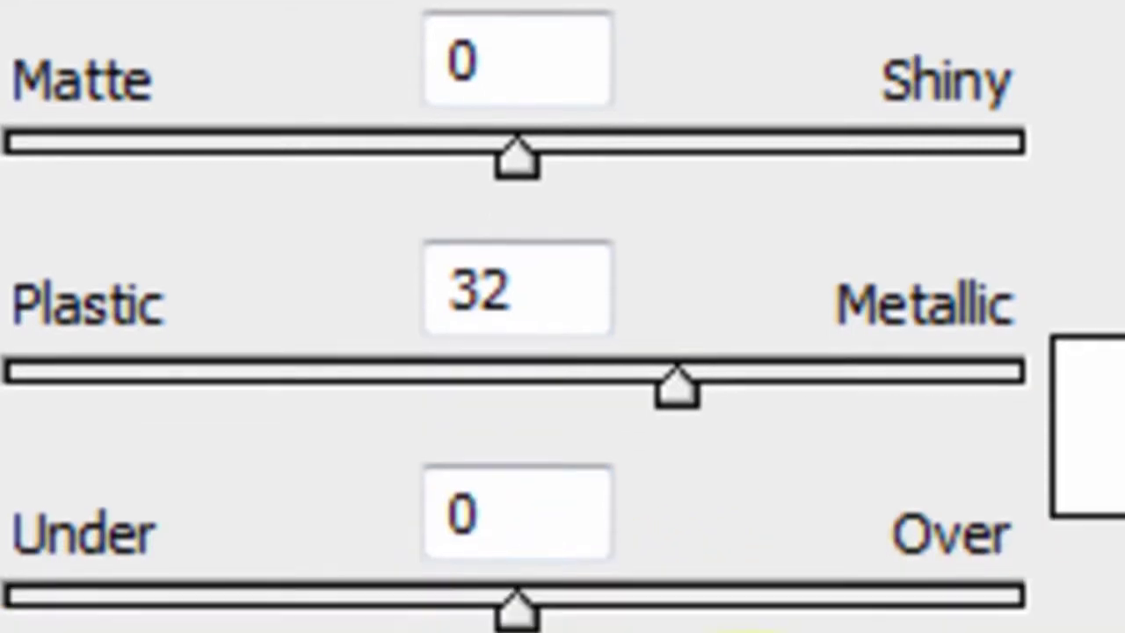
pyautogui.moveTo(557, 628); pyautogui.dragTo(575, 628)
pyautogui.moveTo(575, 527); pyautogui.dragTo(516, 525)
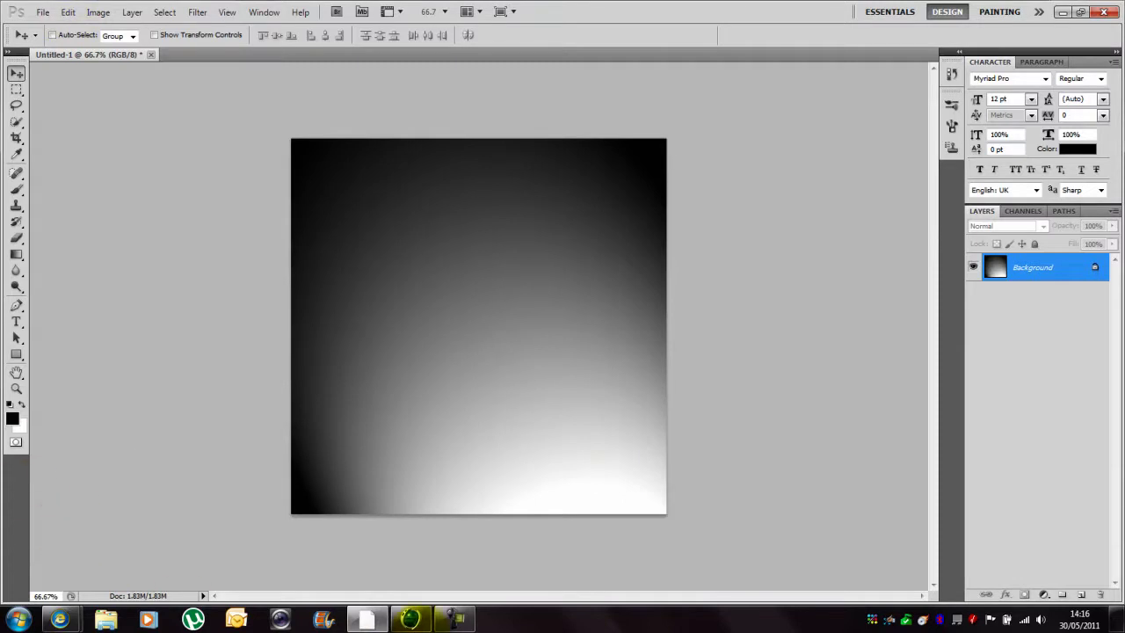
# - Switch to CINEMA 4D and delete both "damage" text objects, DAM and DAM.1, from the scene
pyautogui.click(411, 617)
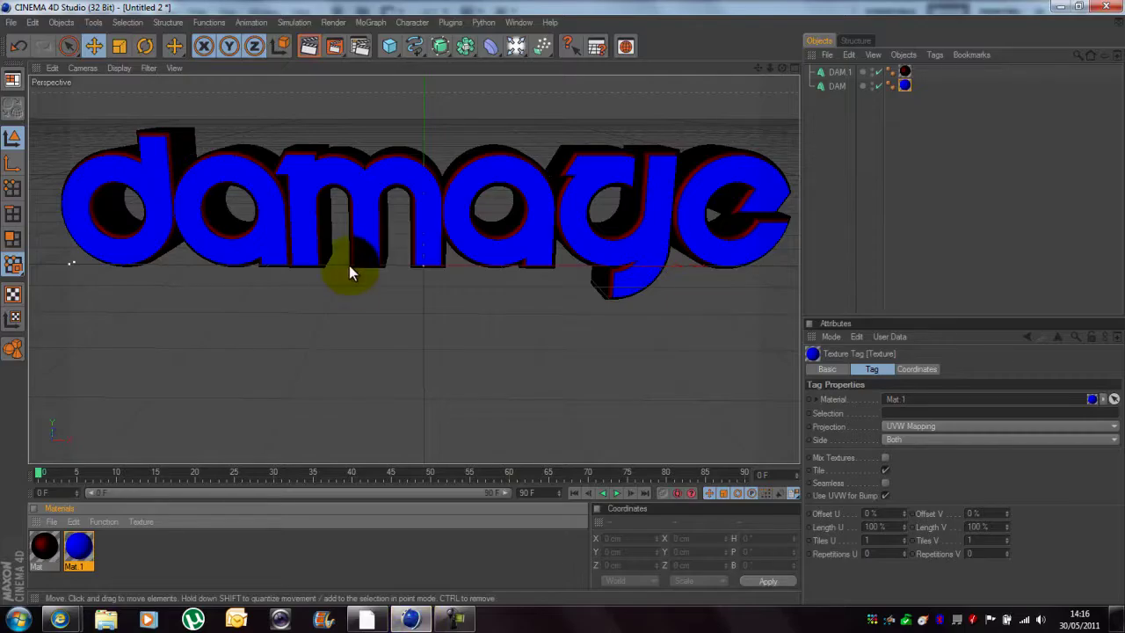
pyautogui.keyDown('alt'); pyautogui.moveTo(433, 202); pyautogui.dragTo(553, 198); pyautogui.keyUp('alt')
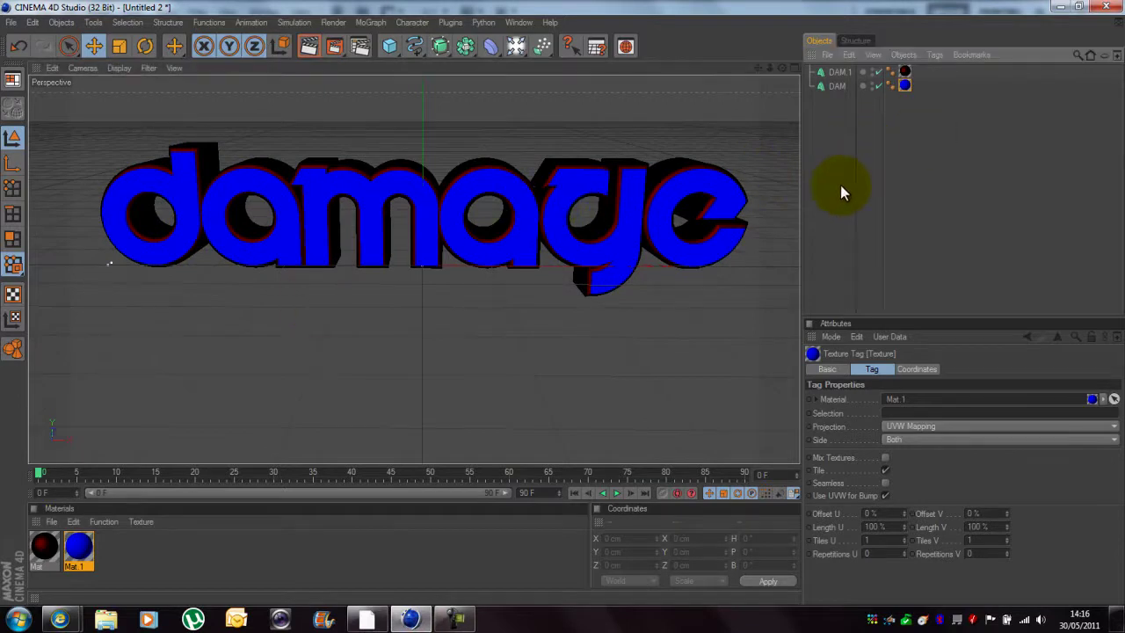
pyautogui.keyDown('alt'); pyautogui.moveTo(640, 196); pyautogui.dragTo(633, 204); pyautogui.keyUp('alt')
pyautogui.click(894, 217)
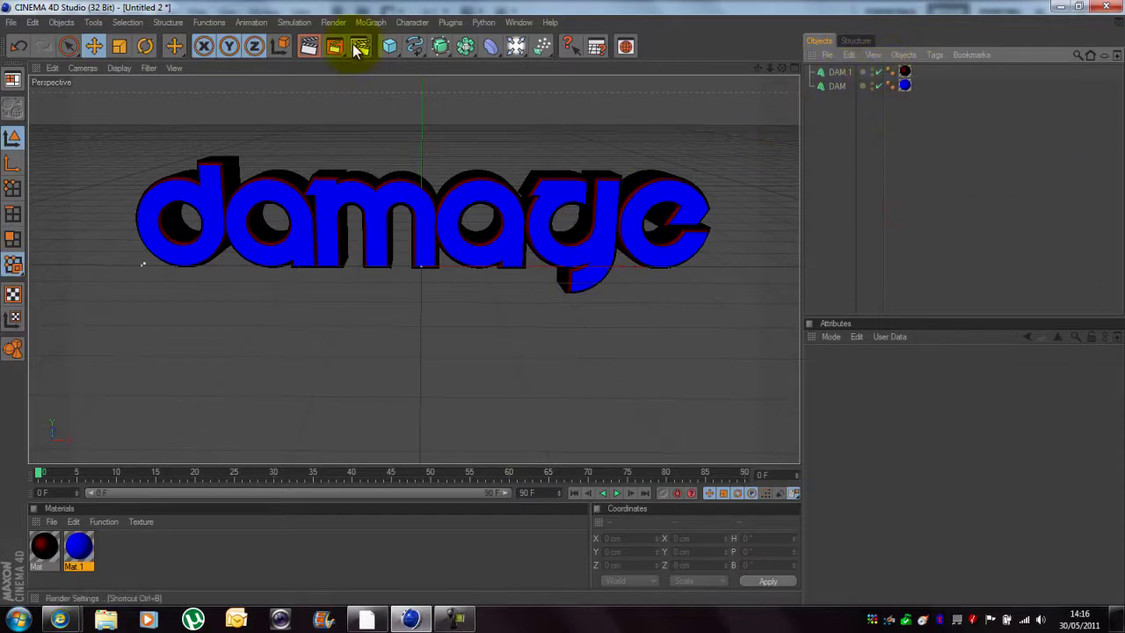
pyautogui.click(836, 85)
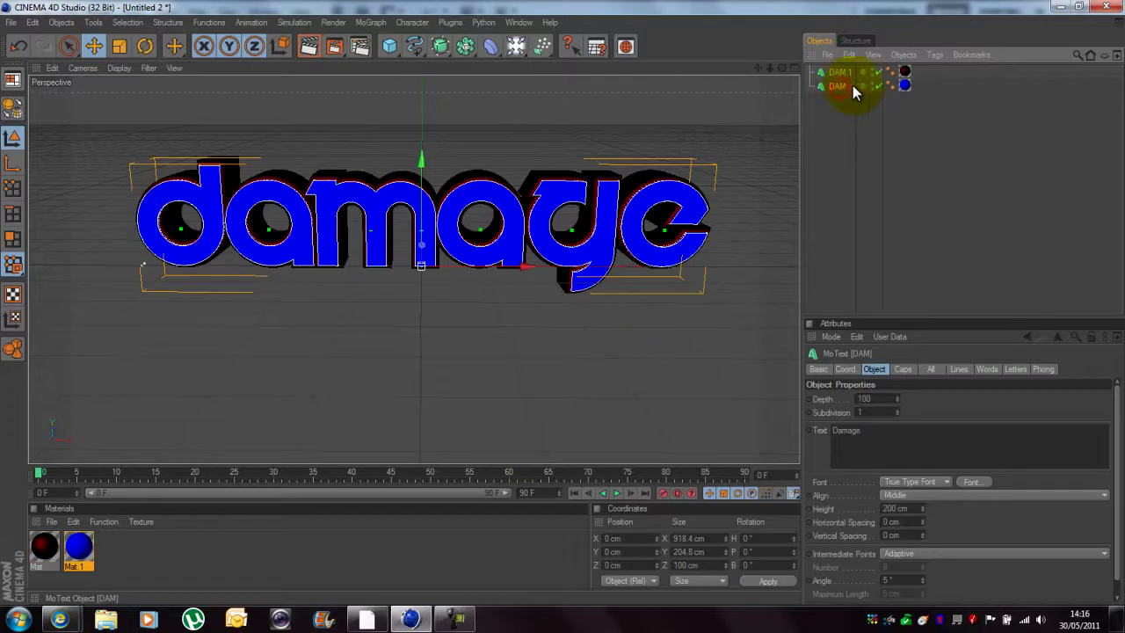
pyautogui.click(839, 71)
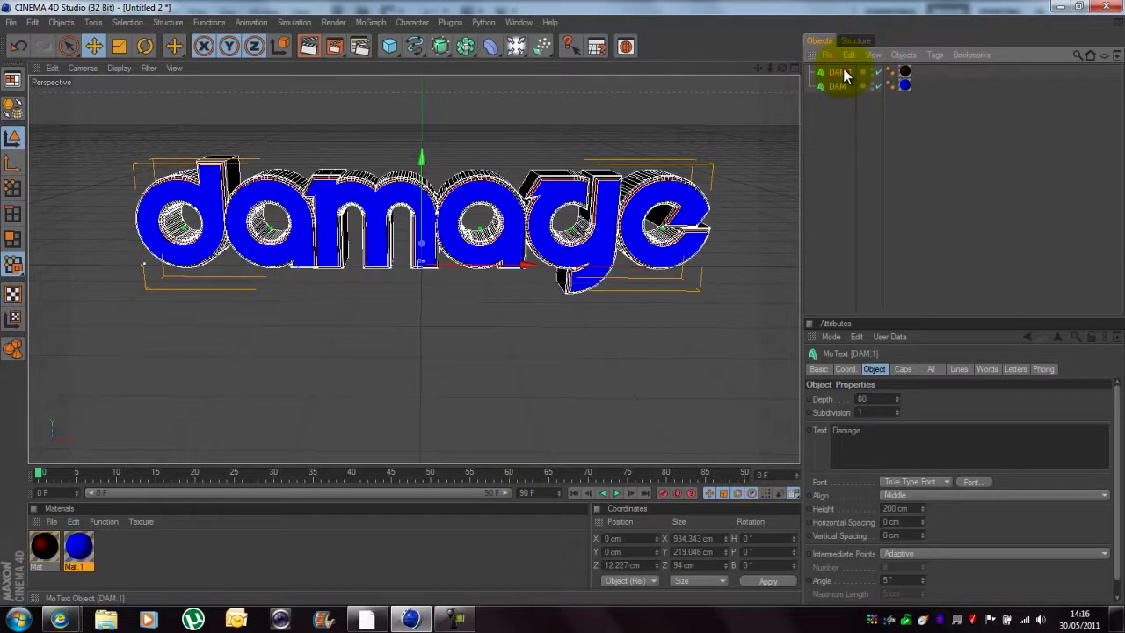
pyautogui.press('Delete')
pyautogui.click(843, 70)
pyautogui.press('Delete')
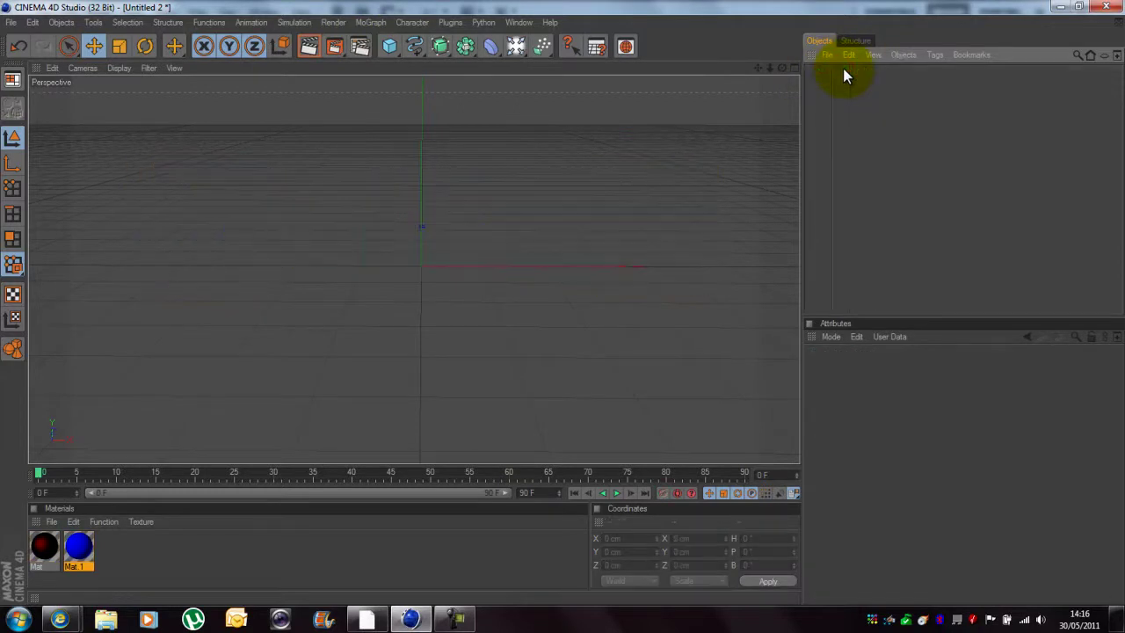
# - Close the Untitled 2 project without saving its changes
pyautogui.click(12, 22)
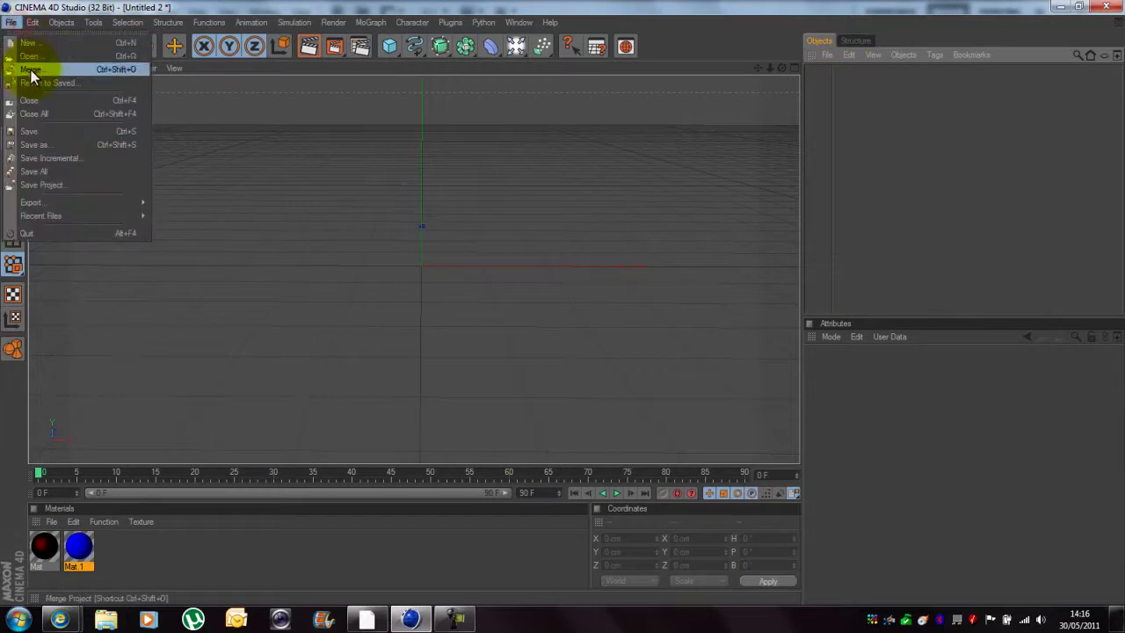
pyautogui.click(35, 111)
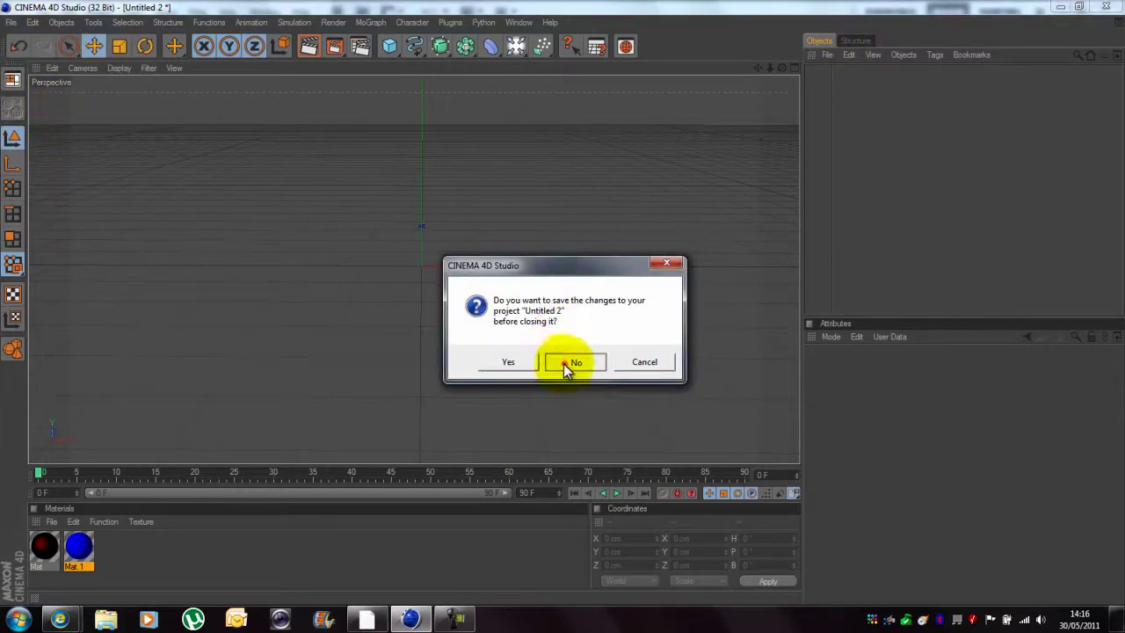
pyautogui.click(564, 364)
# - Delete both "splash" text objects from the Untitled 1 project to empty the scene
pyautogui.click(841, 72)
pyautogui.click(839, 87)
pyautogui.press('Delete')
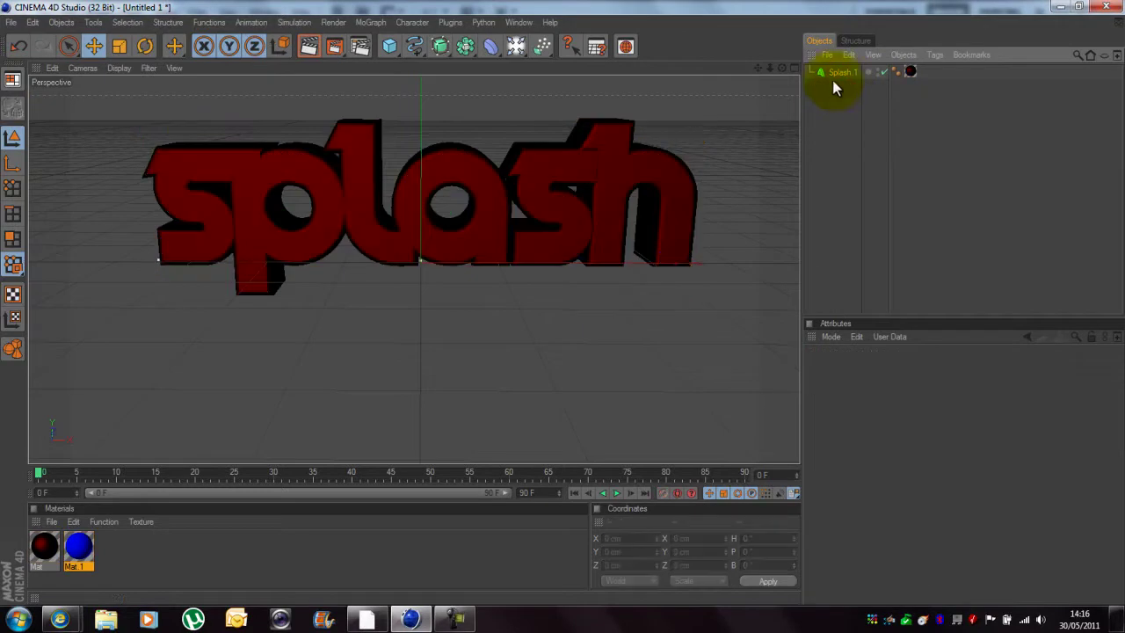
pyautogui.click(836, 72)
pyautogui.press('Delete')
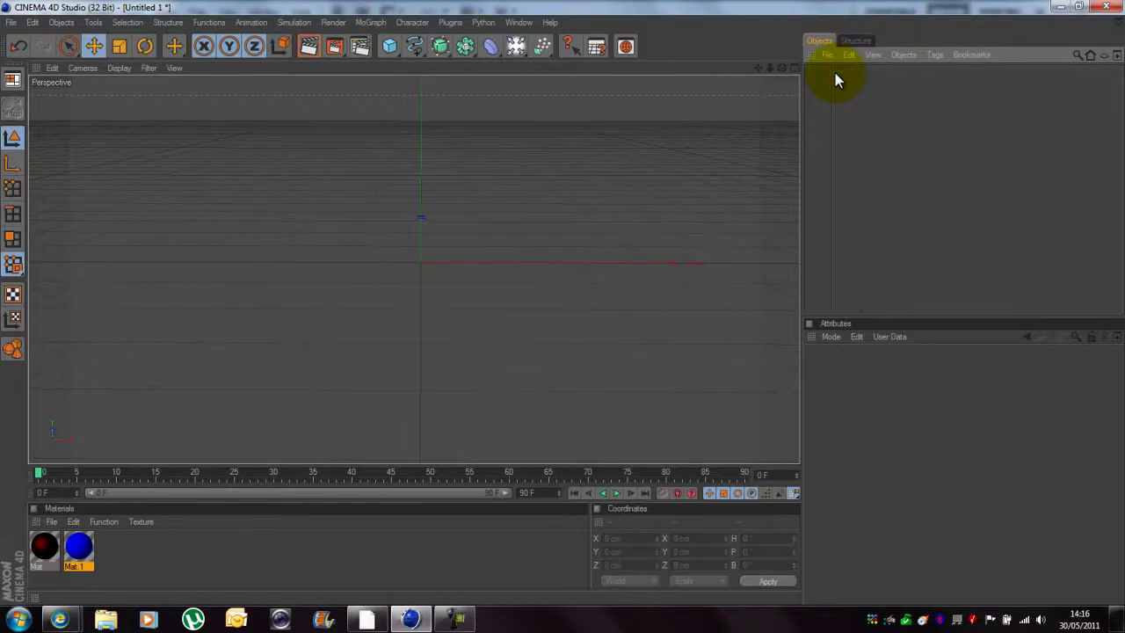
# - Add a MoText object with a depth of 100 and the text "Splash"
pyautogui.click(376, 22)
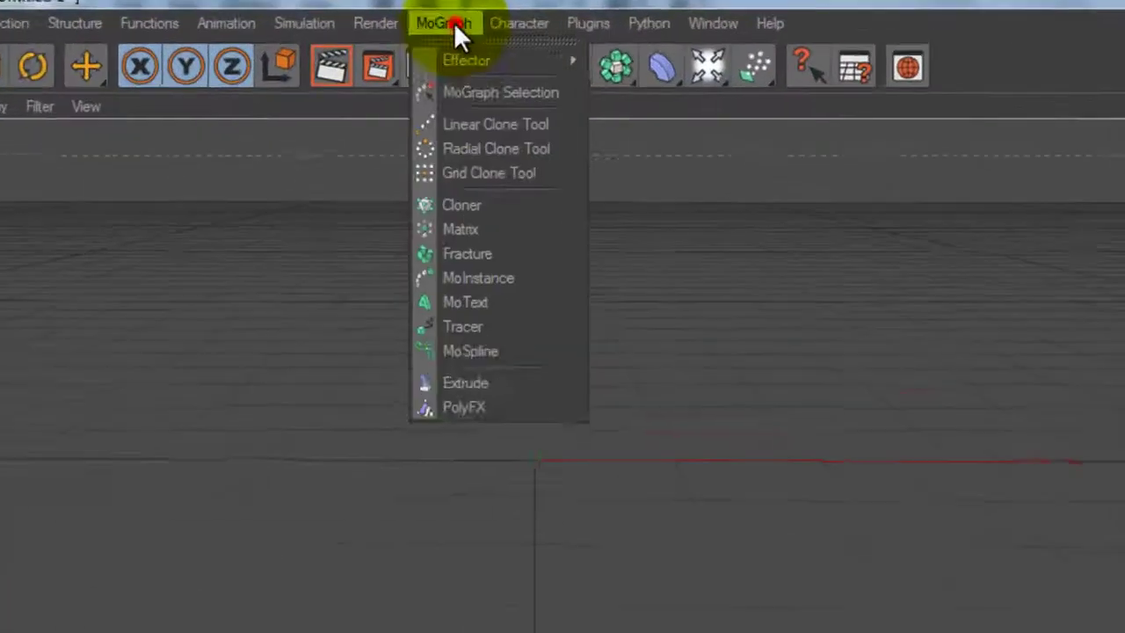
pyautogui.click(483, 288)
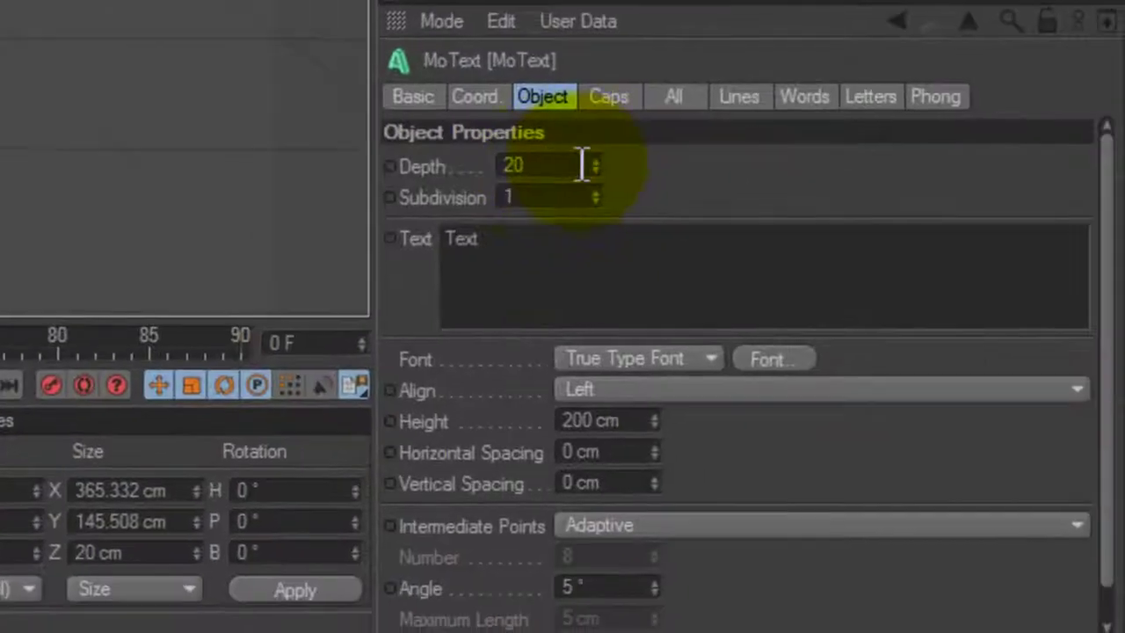
pyautogui.click(576, 165)
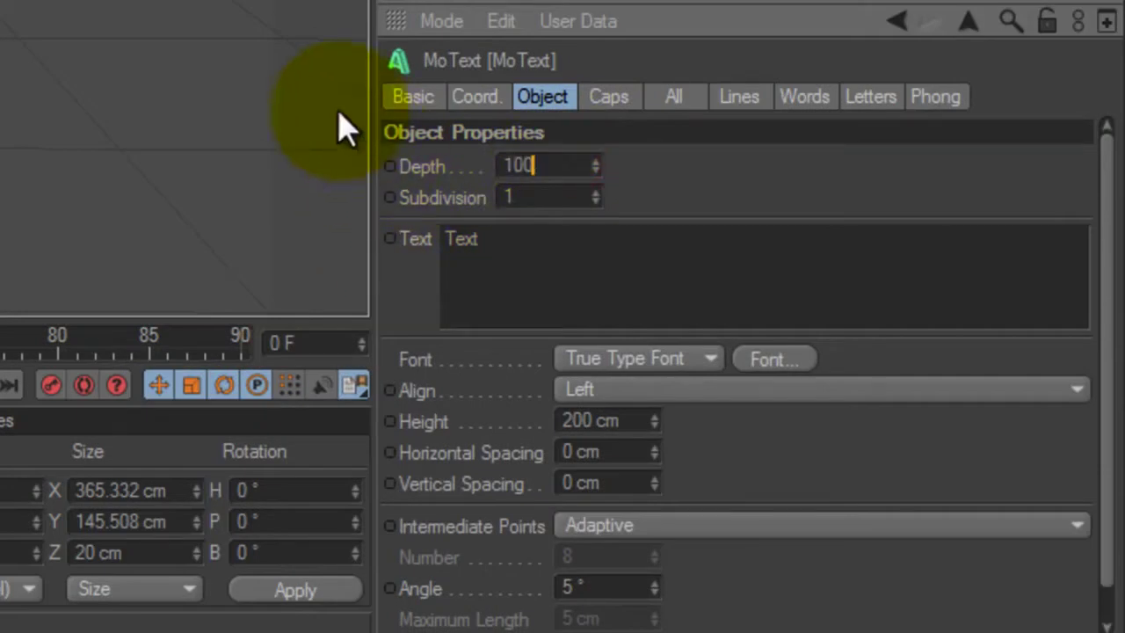
pyautogui.click(498, 250)
pyautogui.doubleClick(490, 239)
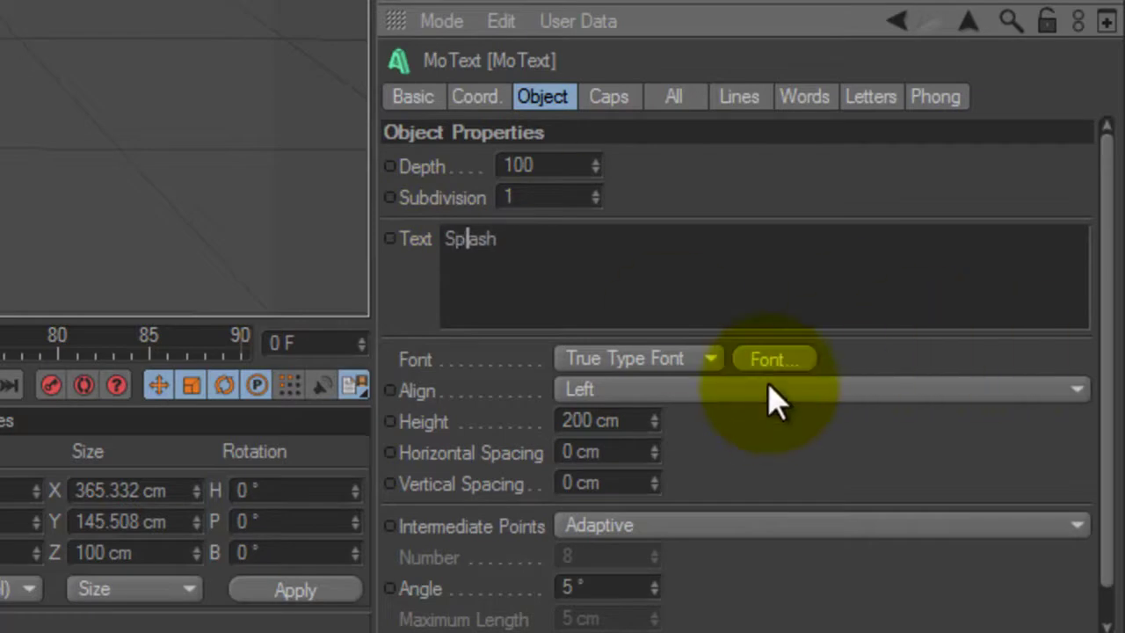
# - Align the Splash text to Middle and change its font to Xirod Regular
pyautogui.click(615, 390)
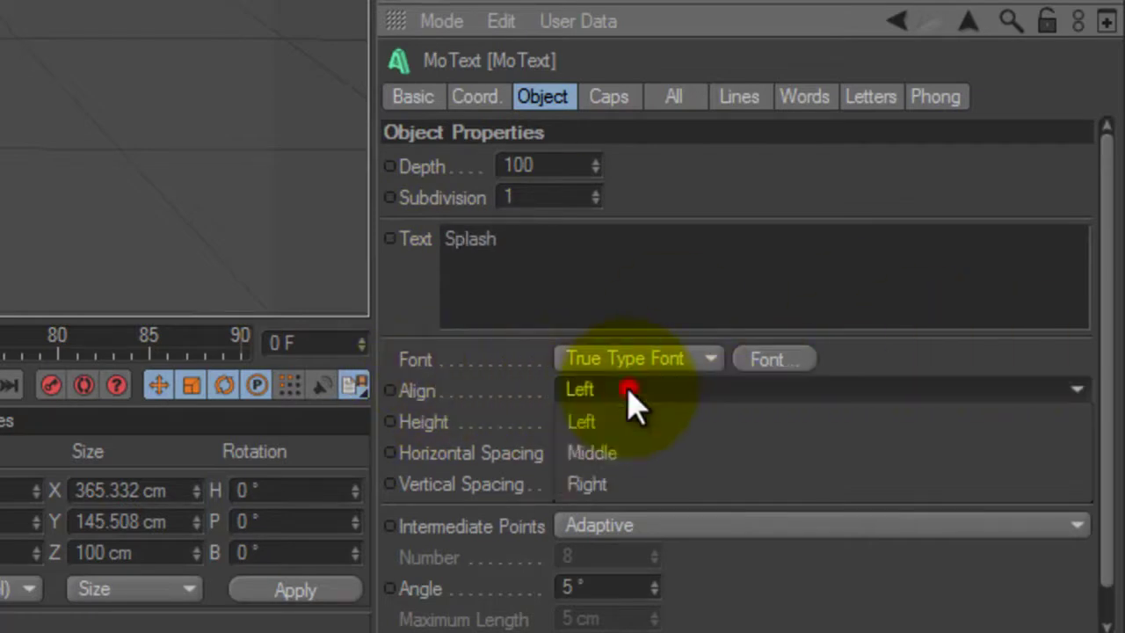
pyautogui.click(597, 461)
pyautogui.click(790, 359)
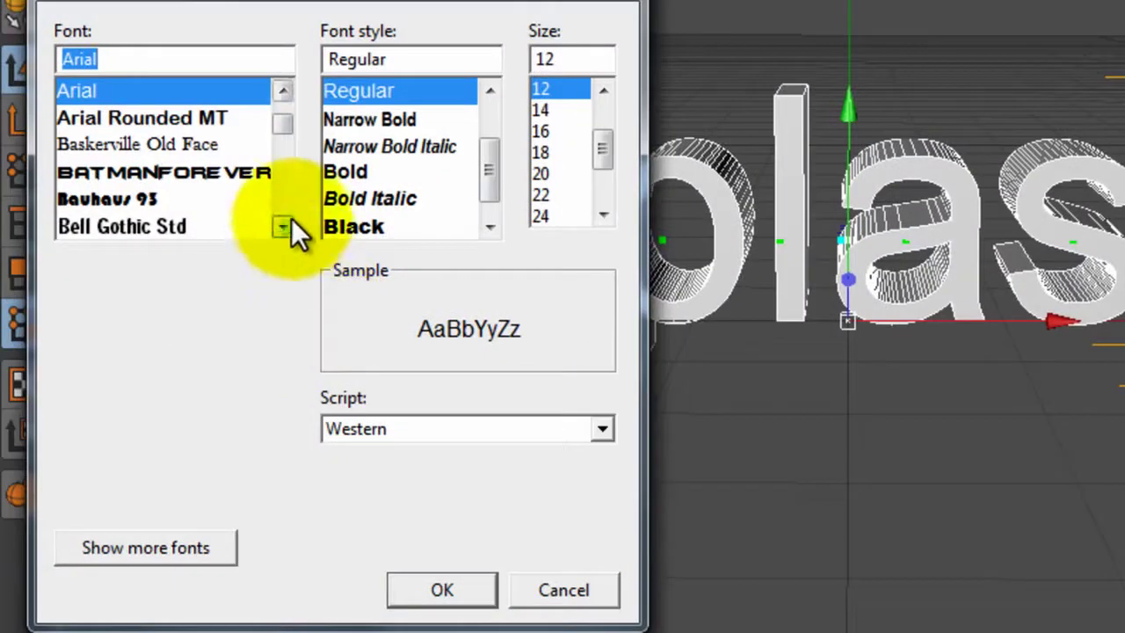
pyautogui.moveTo(281, 128); pyautogui.dragTo(298, 243)
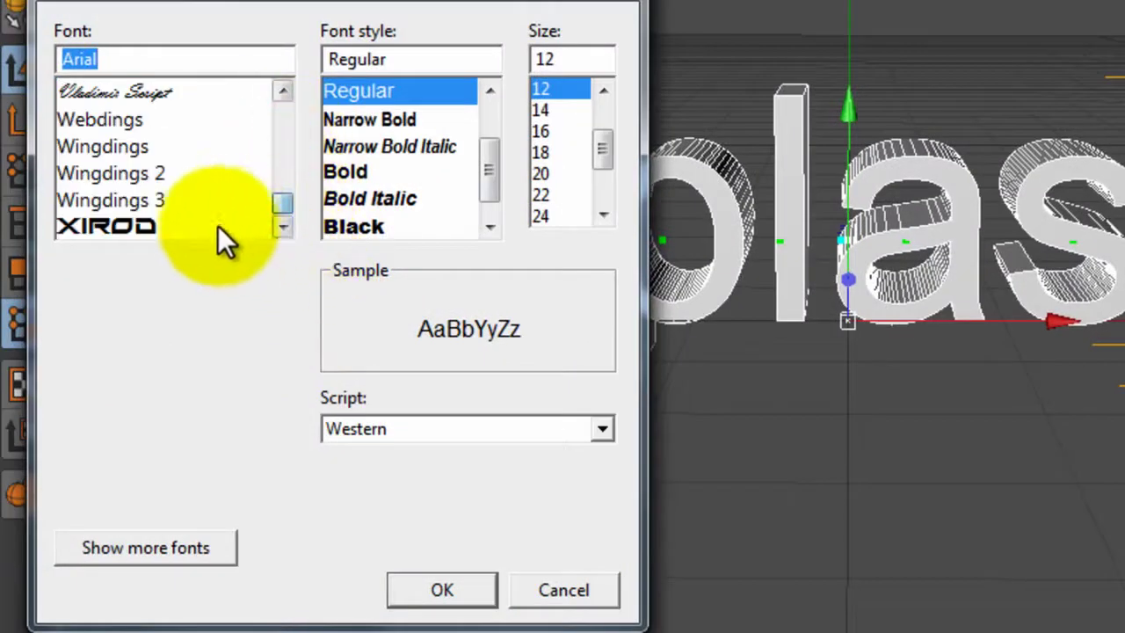
pyautogui.click(183, 224)
pyautogui.click(441, 590)
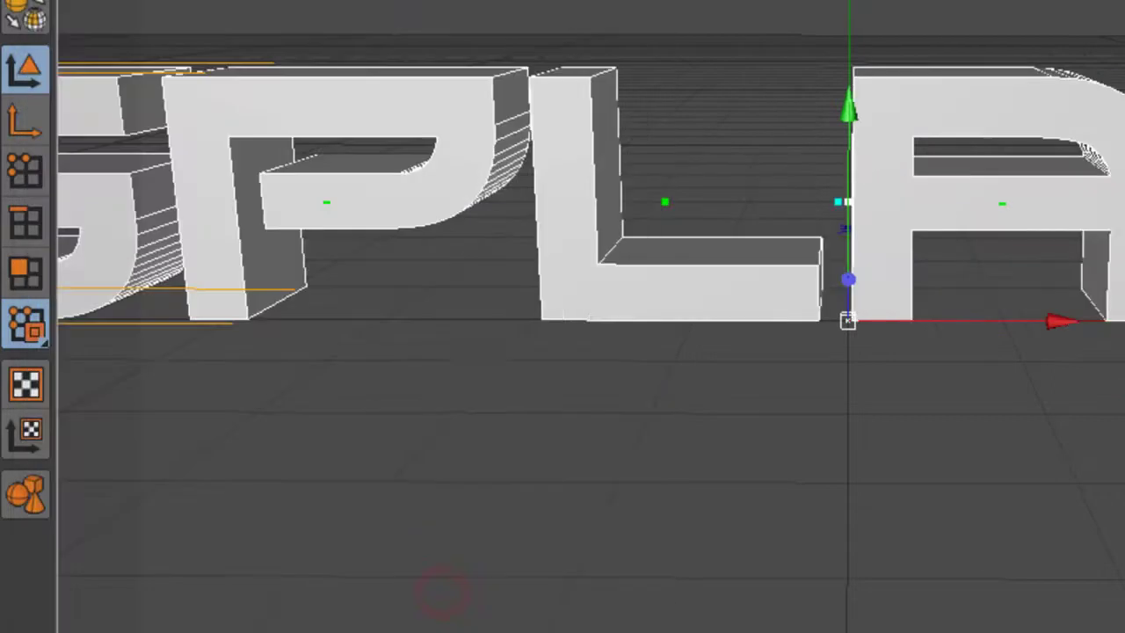
# - Change the Splash text's font to Velocity Regular
pyautogui.scroll(-4, 698, 281)
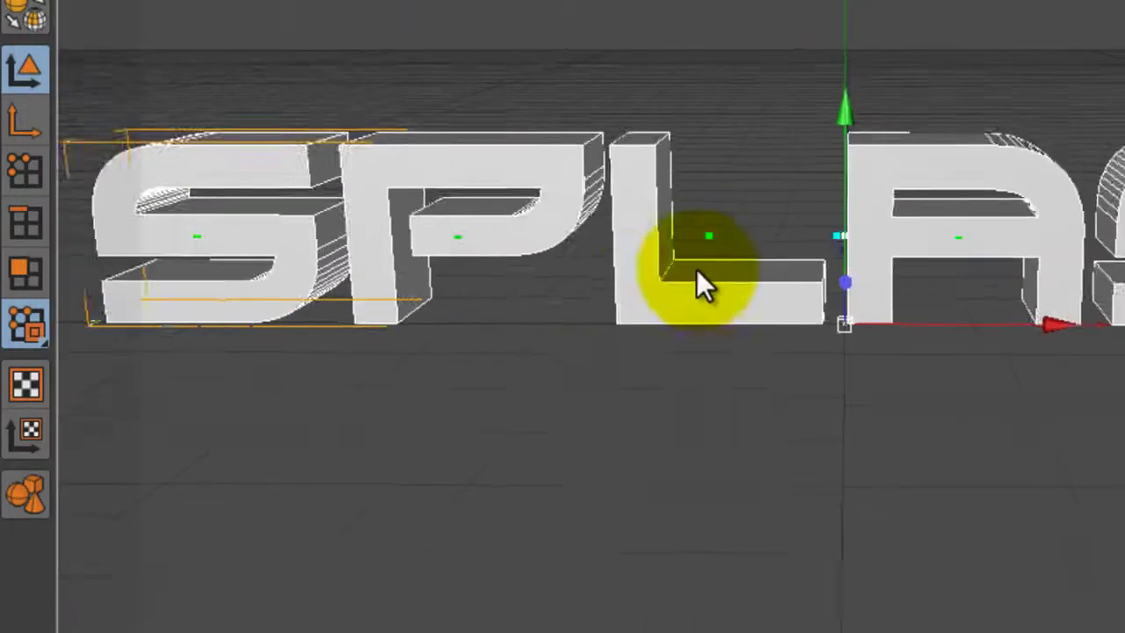
pyautogui.scroll(-1, 798, 282)
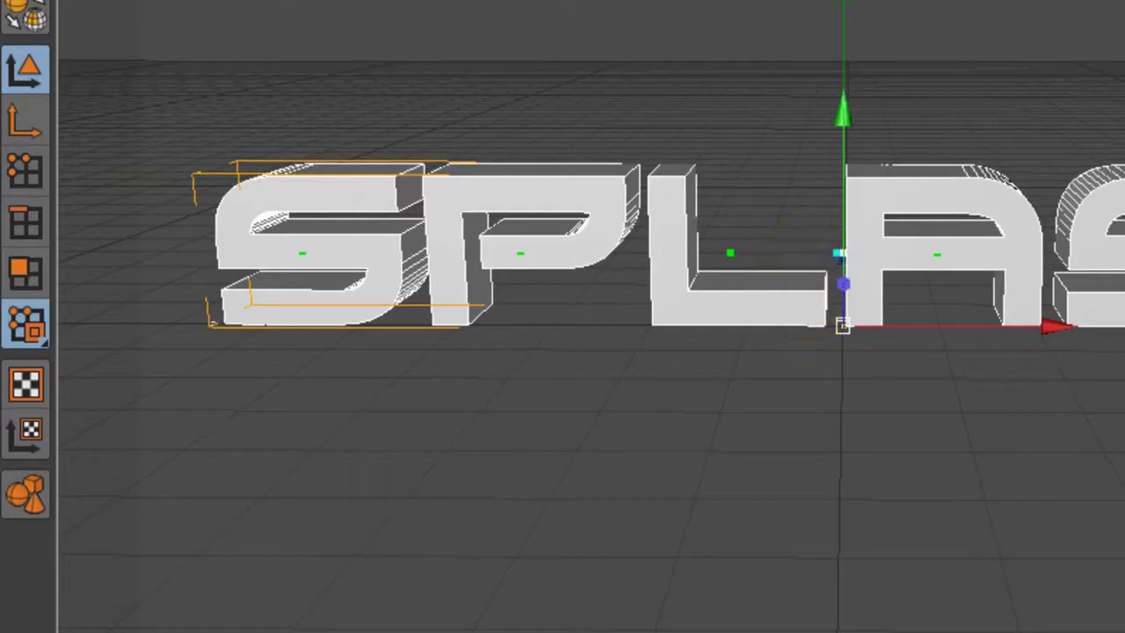
pyautogui.click(1123, 158)
pyautogui.click(964, 241)
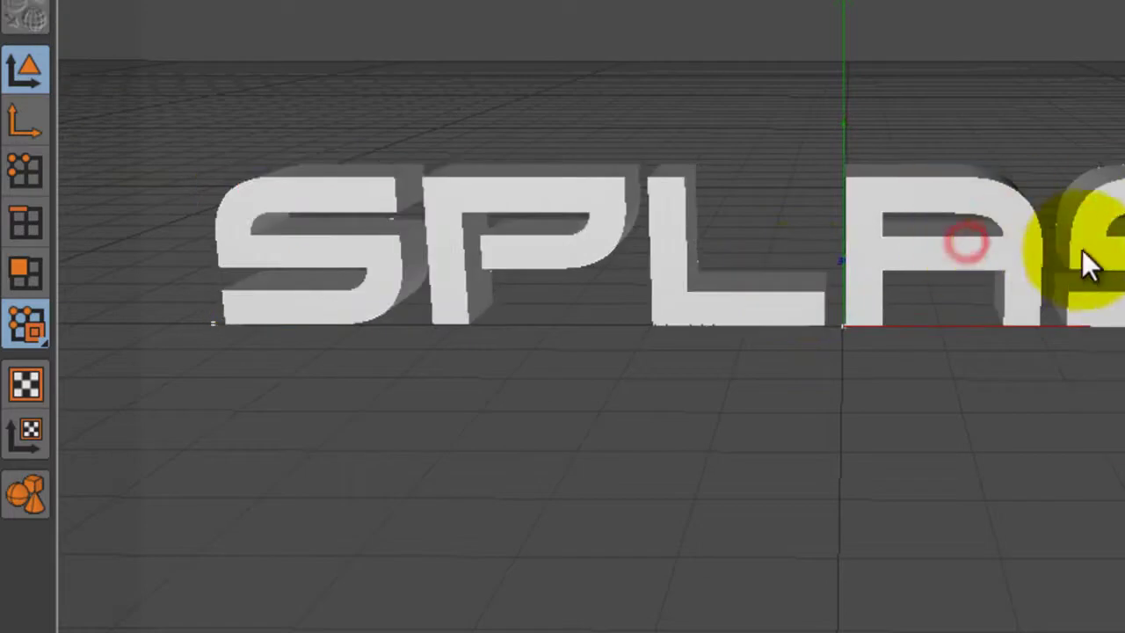
pyautogui.click(1123, 158)
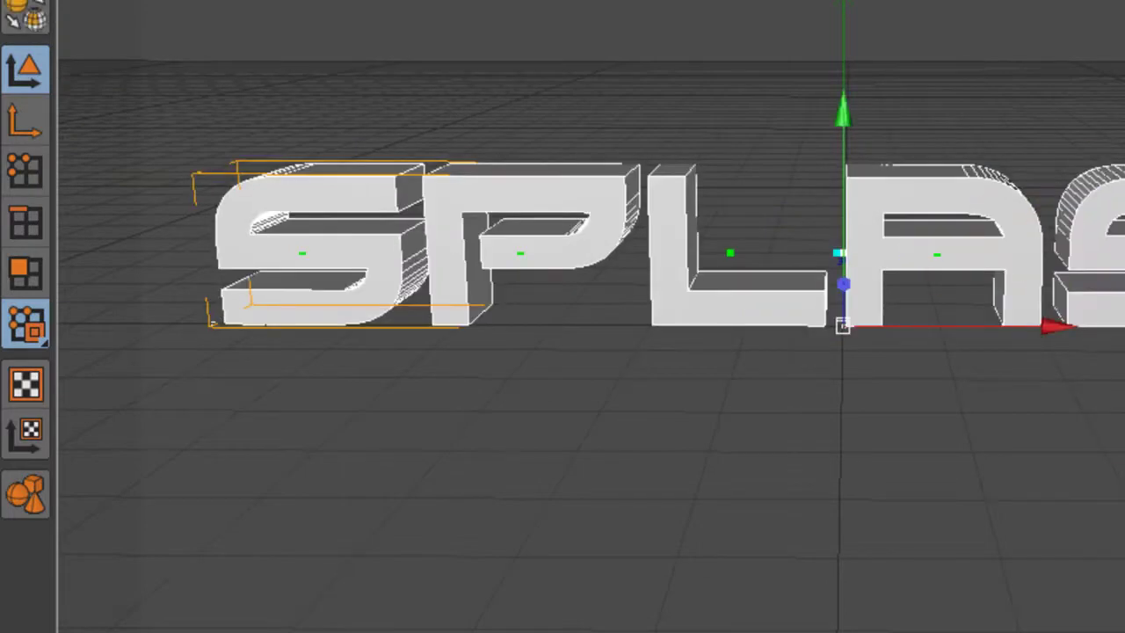
pyautogui.click(1123, 527)
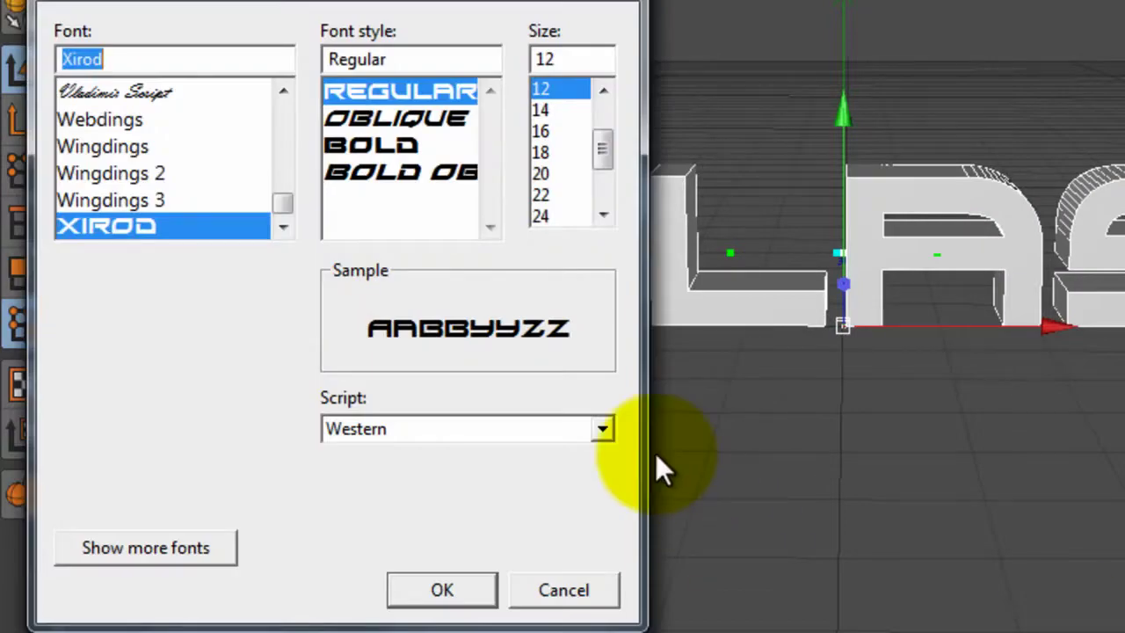
pyautogui.scroll(2, 167, 200)
pyautogui.click(118, 140)
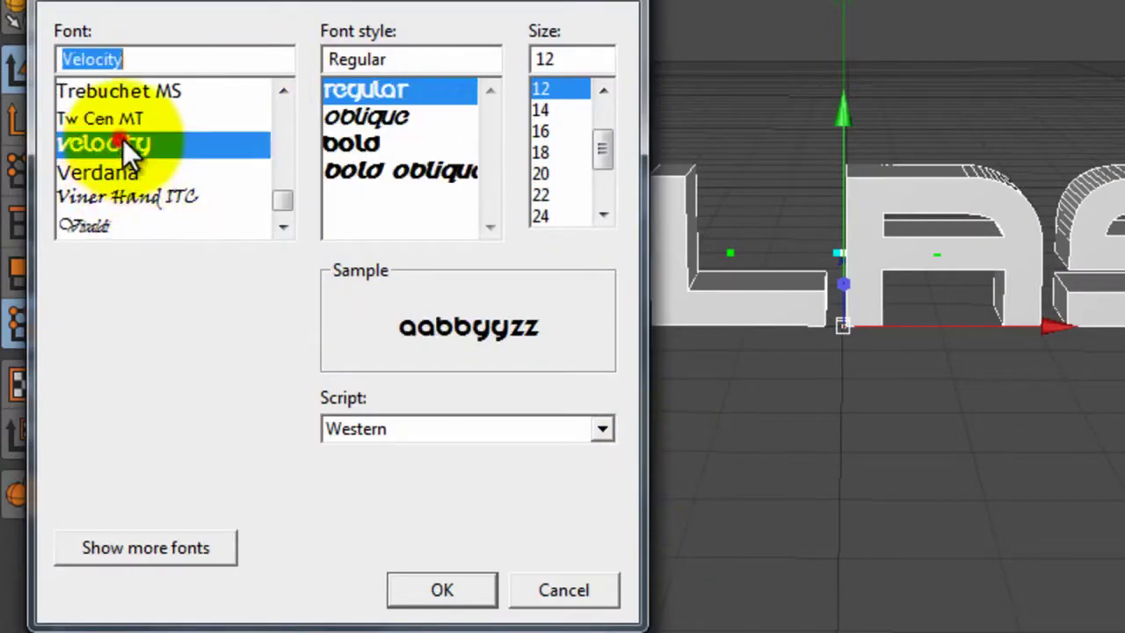
pyautogui.click(426, 590)
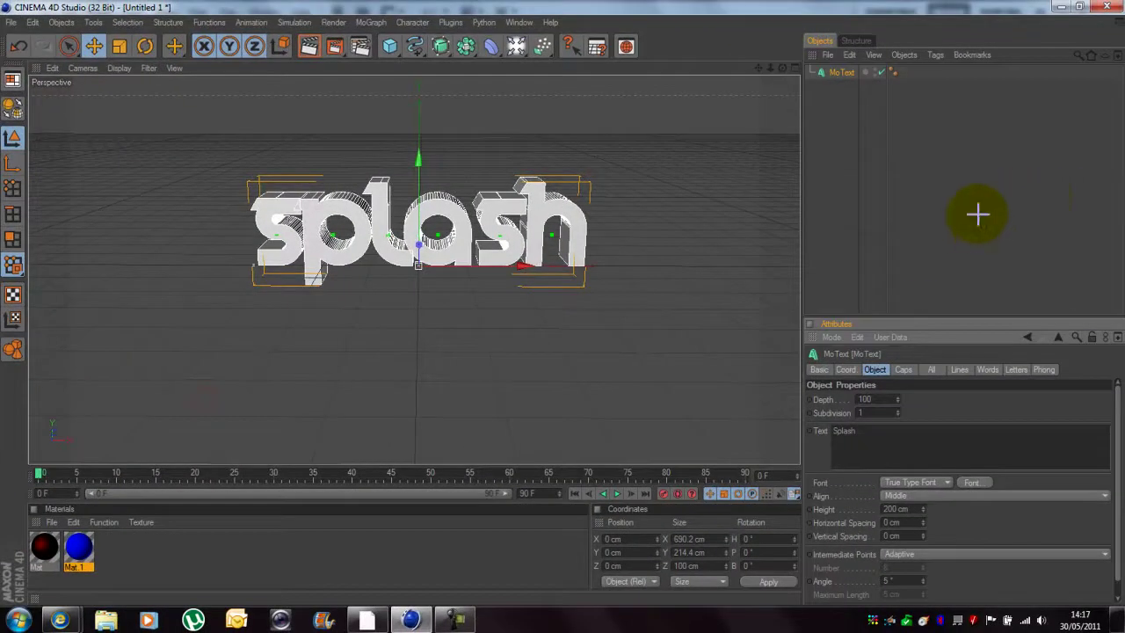
pyautogui.click(977, 214)
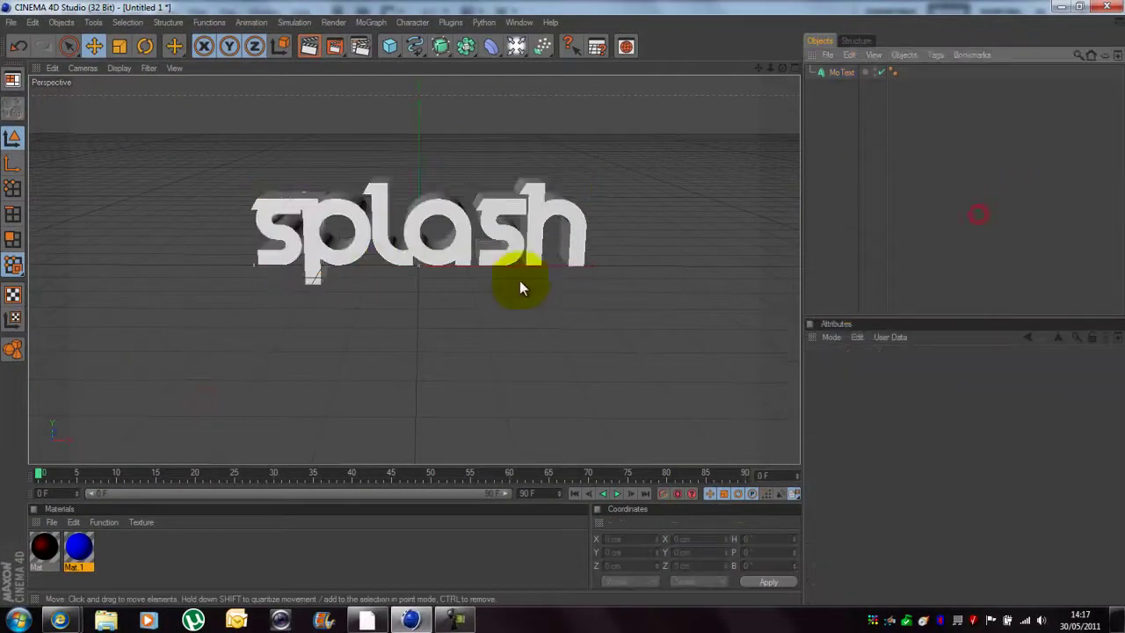
pyautogui.scroll(3, 555, 285)
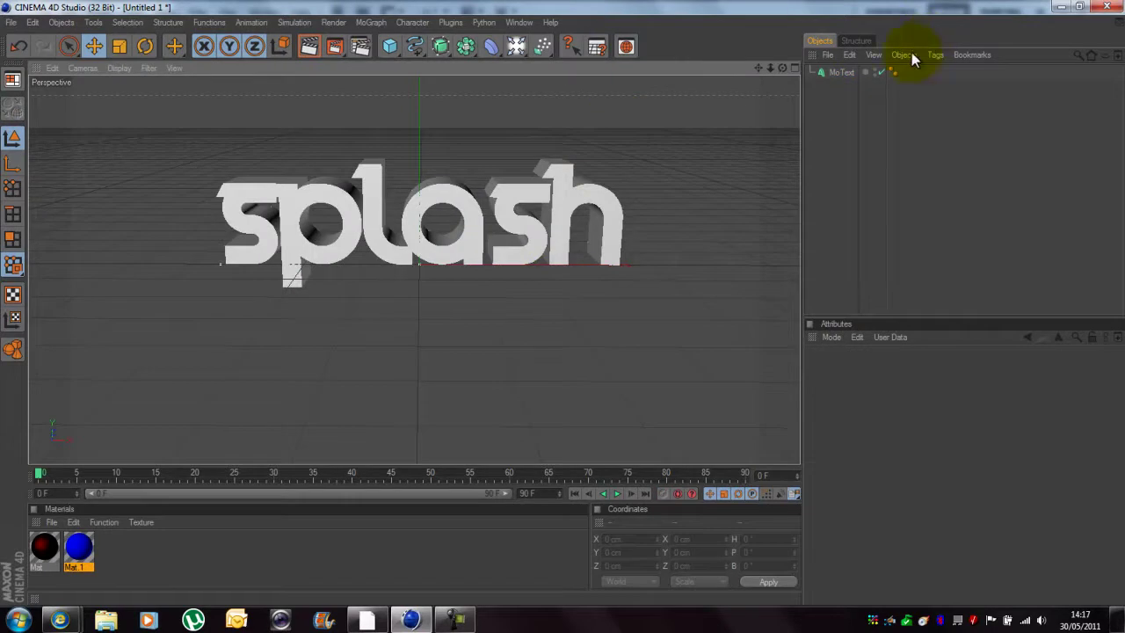
# - Rename the MoText object as Splash and make a duplicate of it
pyautogui.doubleClick(841, 74)
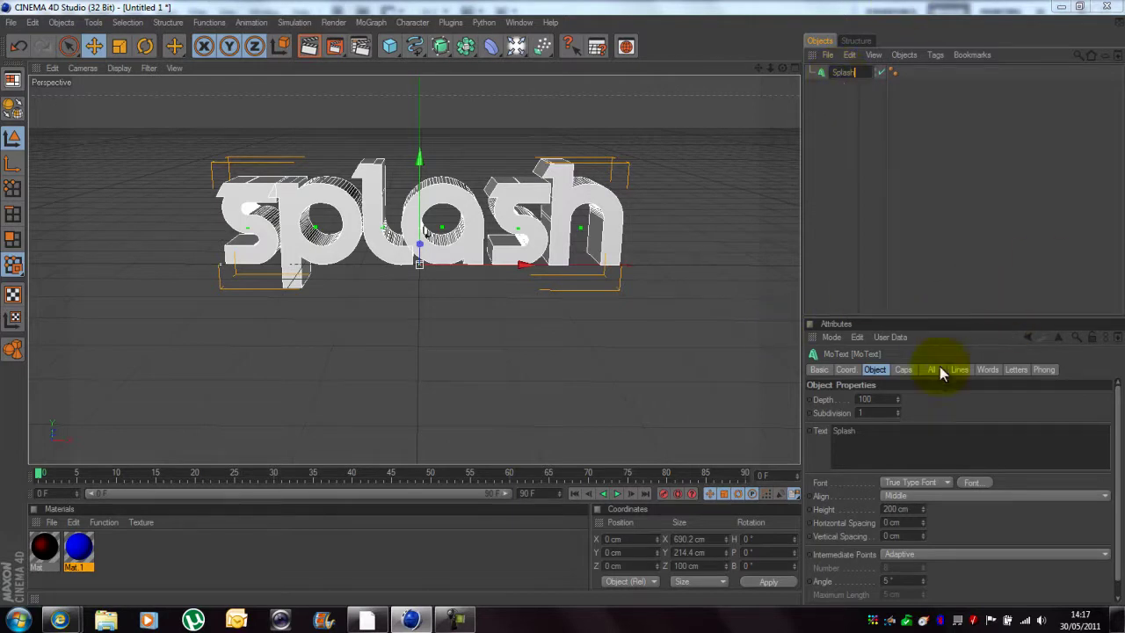
pyautogui.write('Splash')
pyautogui.click(896, 179)
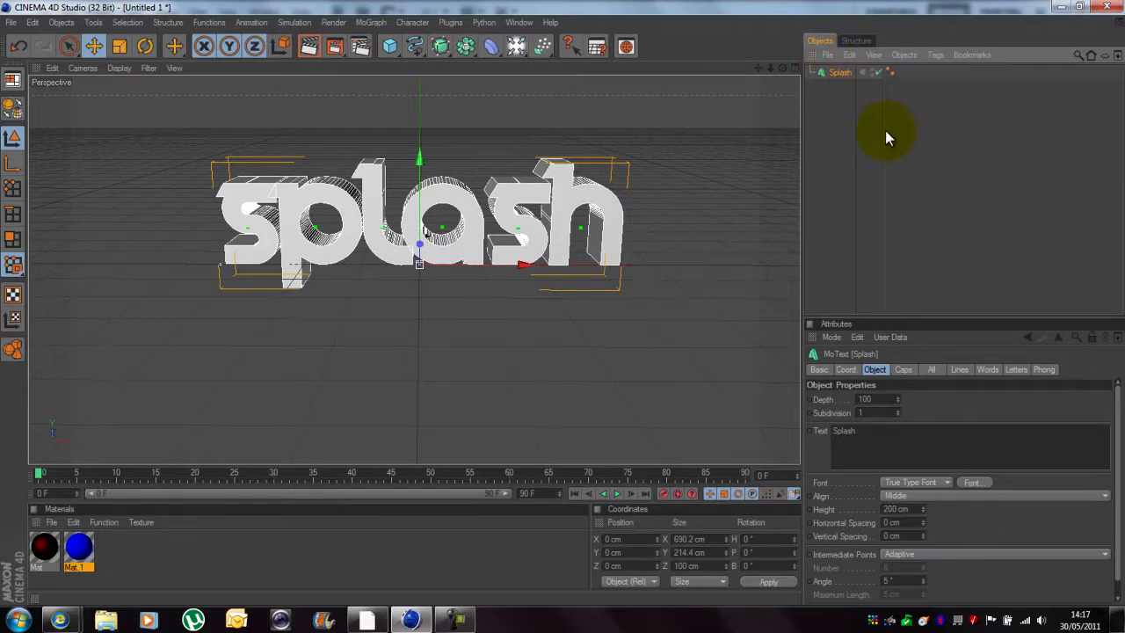
pyautogui.hotkey('ctrl', 'v')
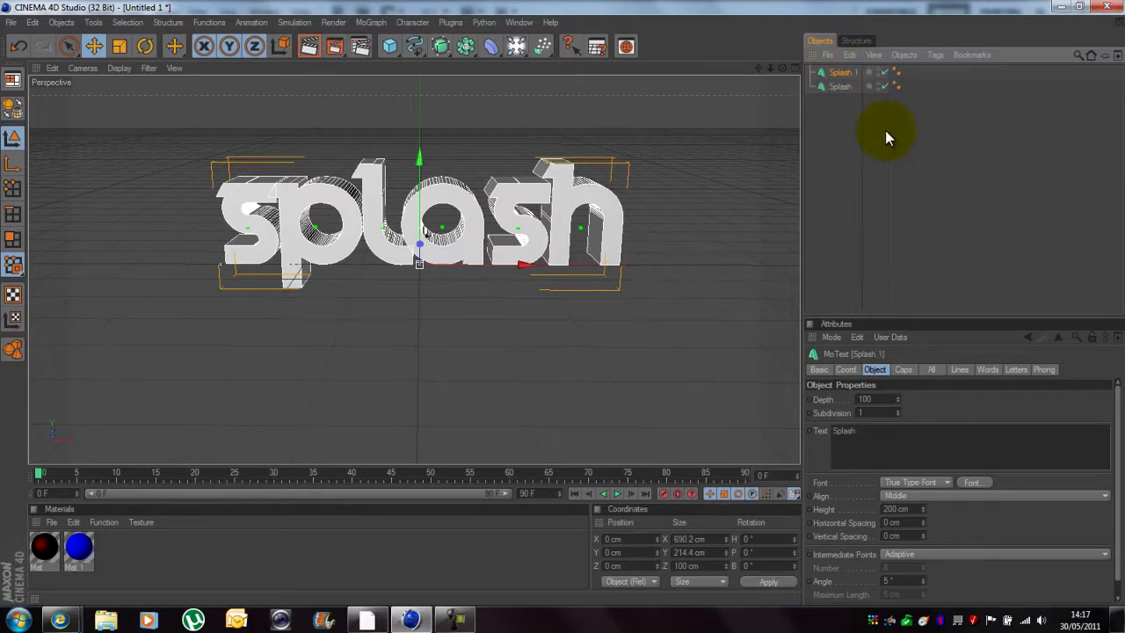
# - Set the depth of the duplicate Splash text to 70
pyautogui.doubleClick(882, 399)
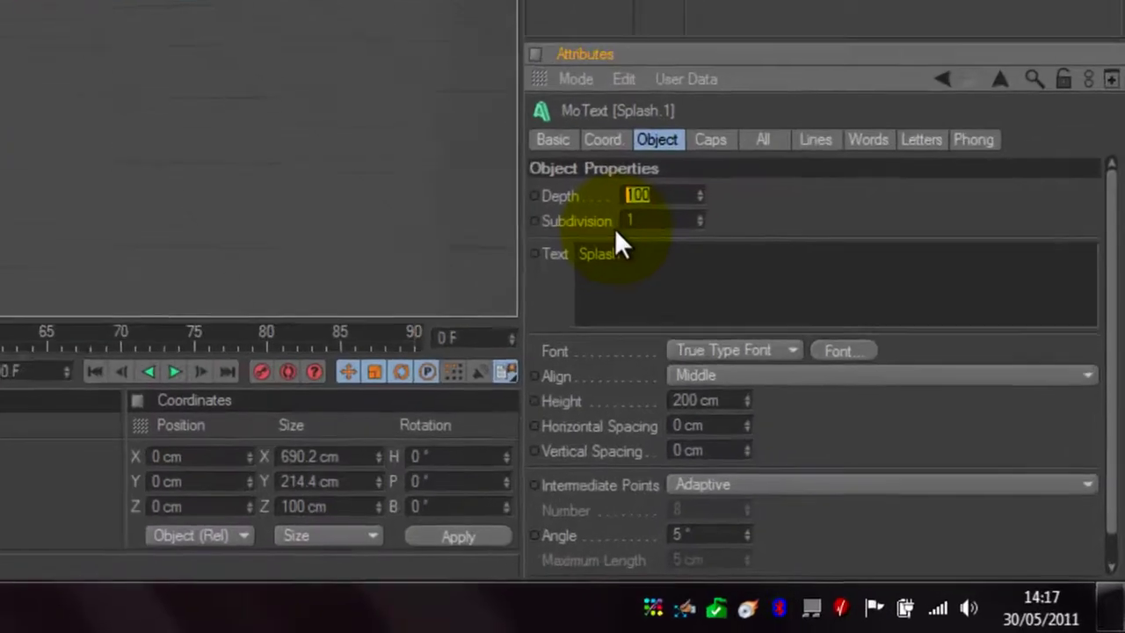
pyautogui.press('BackSpace')
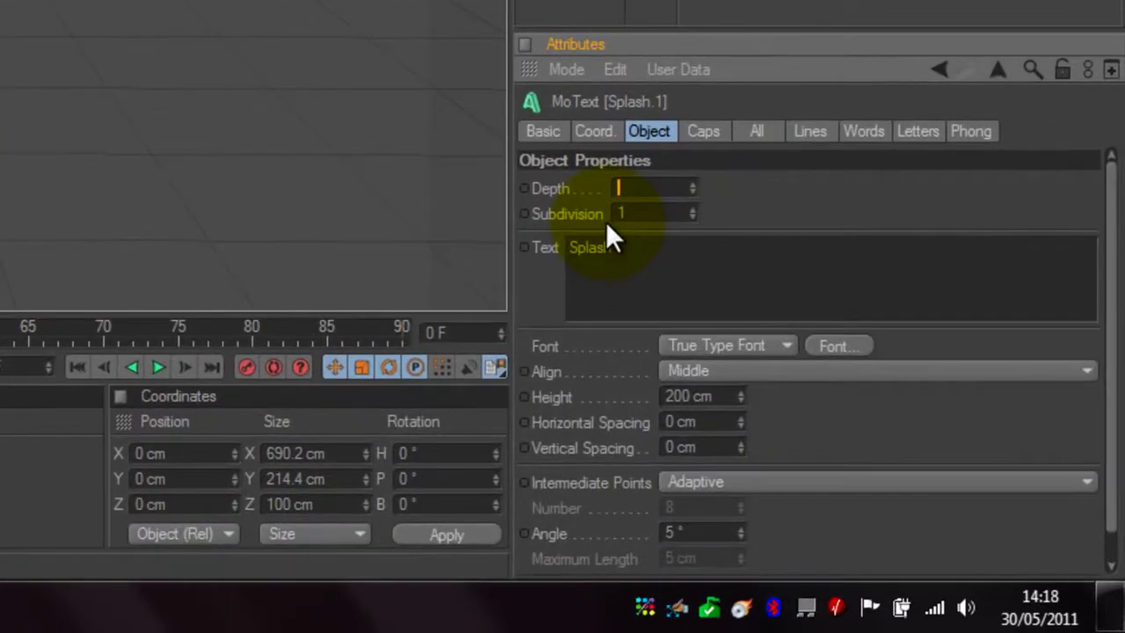
pyautogui.write('10')
pyautogui.press('BackSpace')
pyautogui.press('BackSpace')
pyautogui.write('70')
pyautogui.click(784, 3)
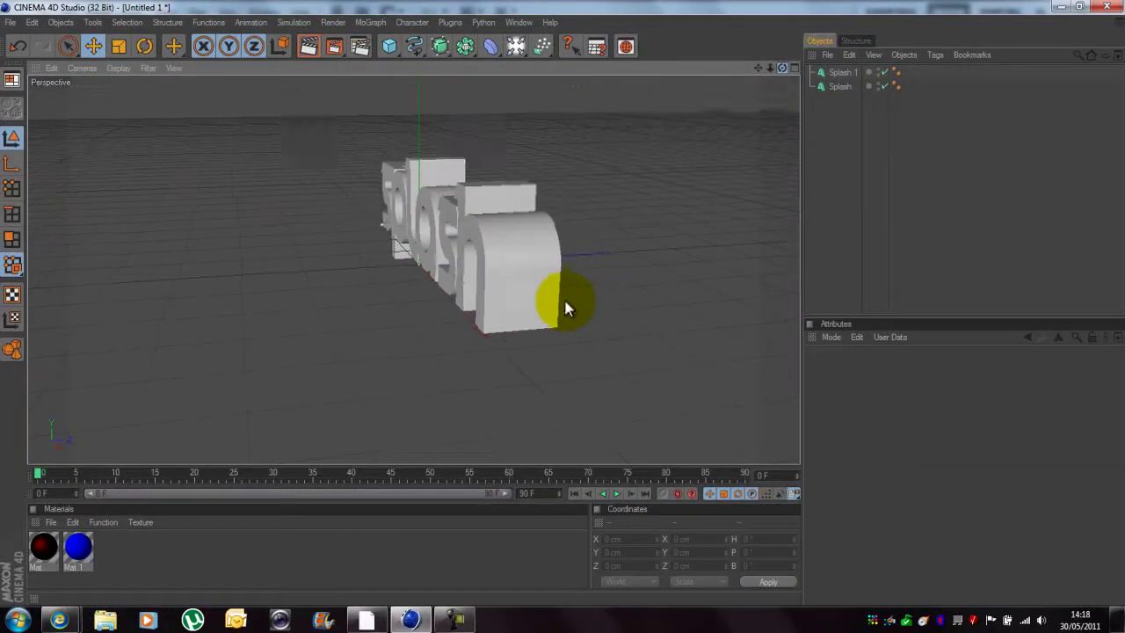
# - Move the duplicate Splash text about 15.8 cm along the Z axis so it sits centred within the original's depth
pyautogui.keyDown('alt'); pyautogui.moveTo(565, 303); pyautogui.dragTo(564, 303); pyautogui.keyUp('alt')
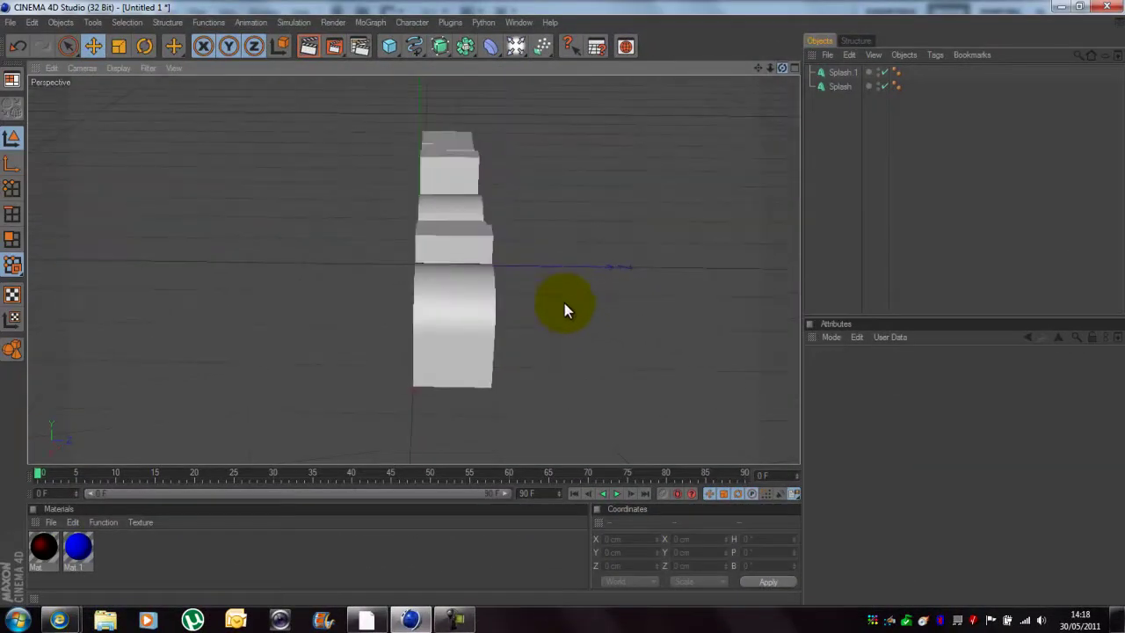
pyautogui.click(841, 72)
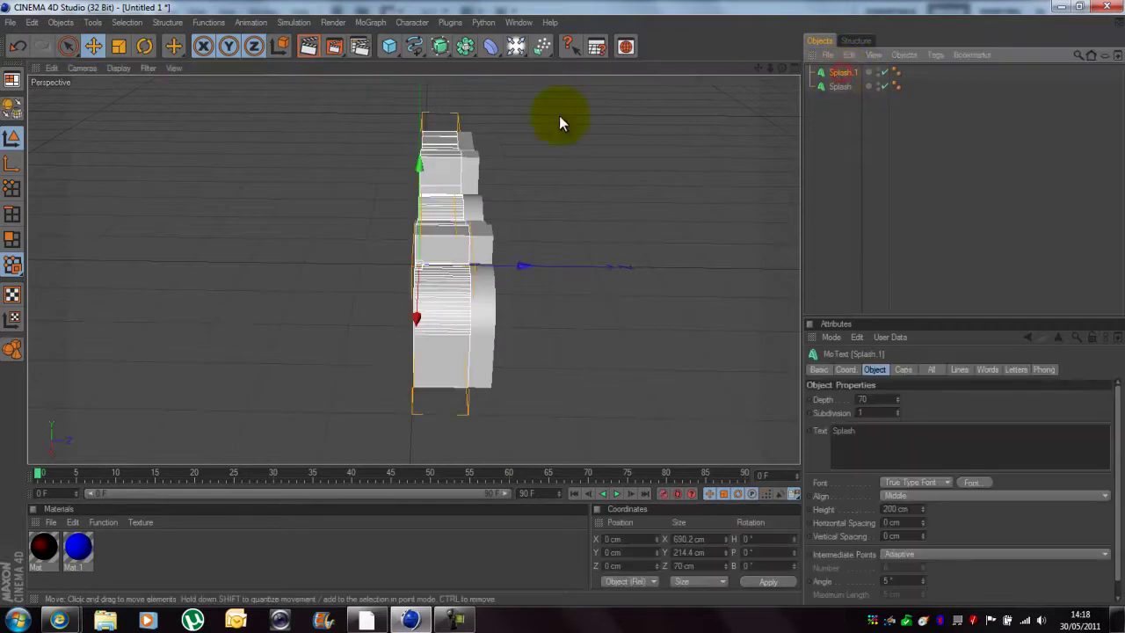
pyautogui.moveTo(527, 275); pyautogui.dragTo(564, 304)
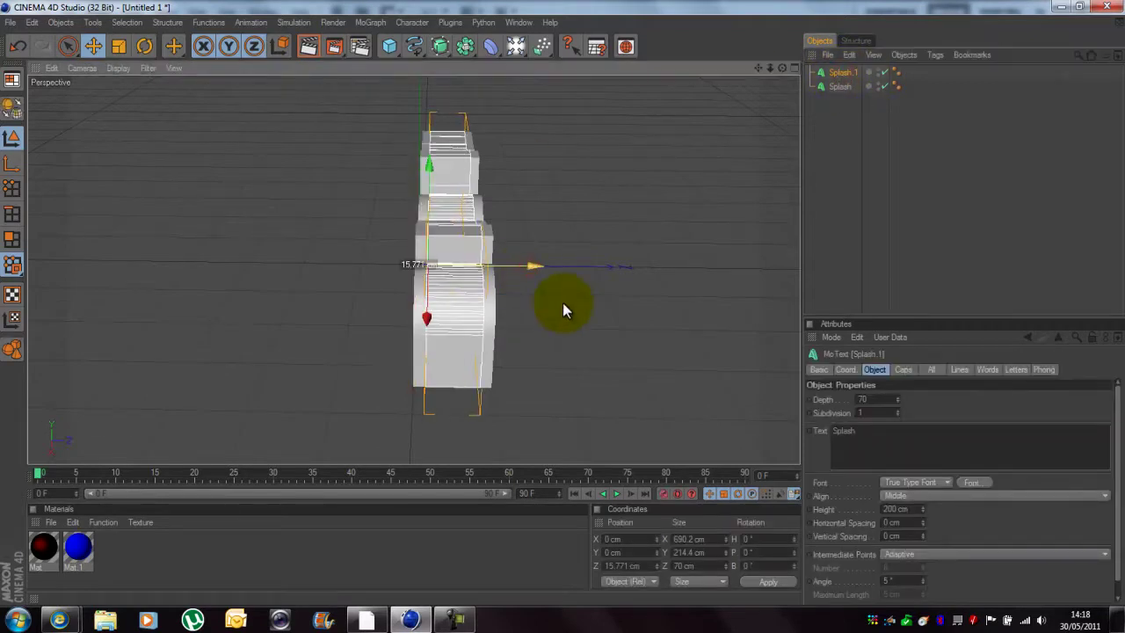
pyautogui.click(869, 194)
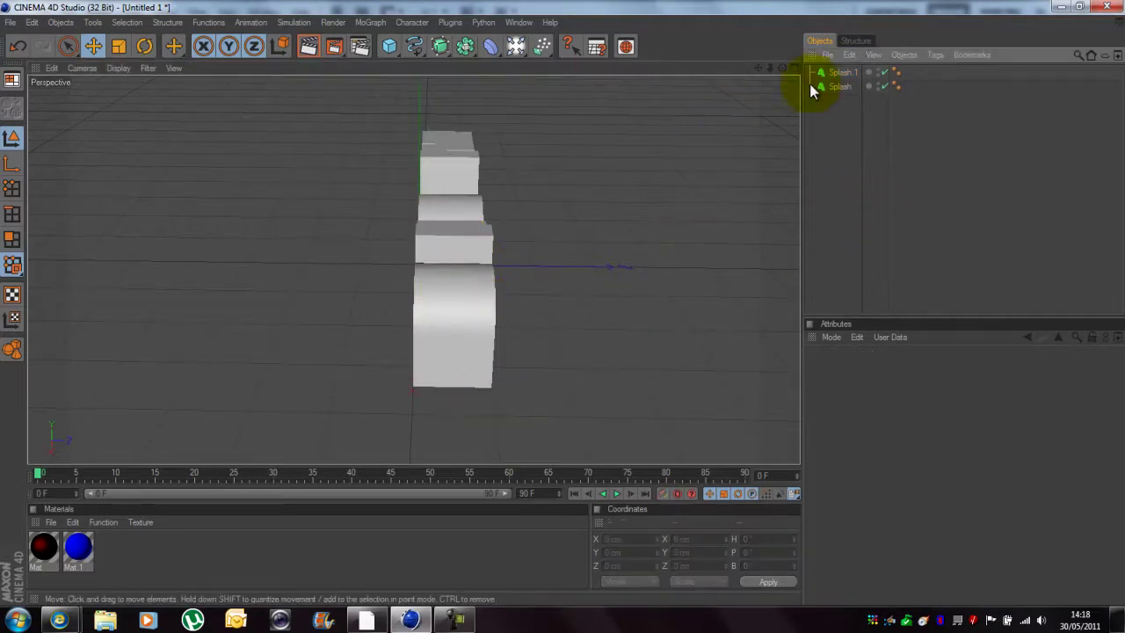
pyautogui.click(841, 72)
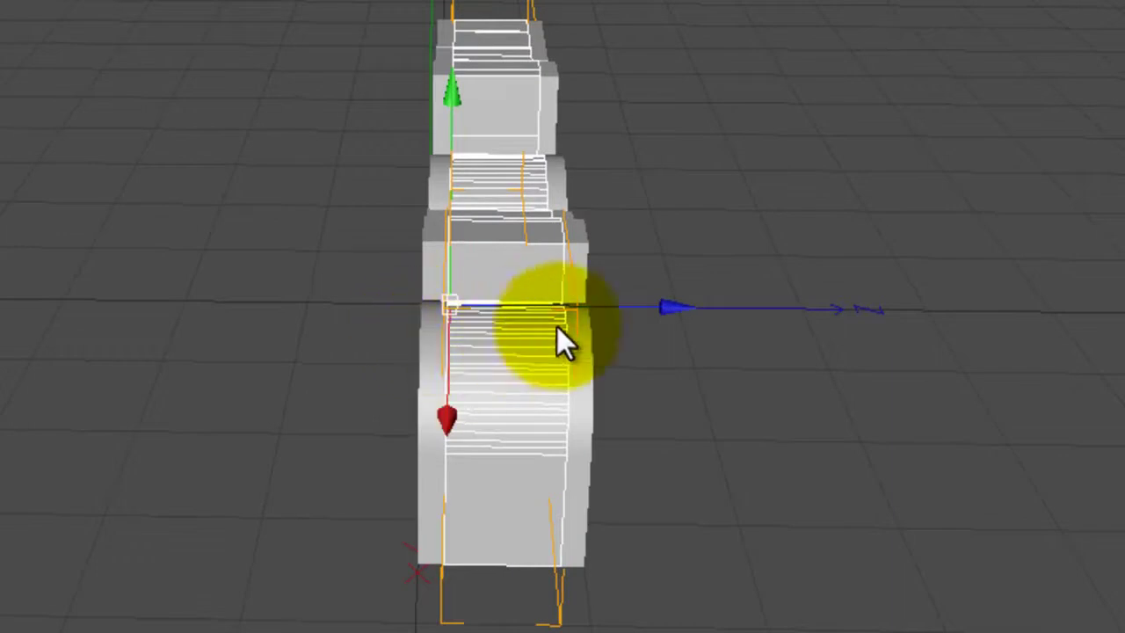
pyautogui.moveTo(729, 395)
pyautogui.keyDown('alt'); pyautogui.mouseDown()
pyautogui.moveTo(654, 387)
pyautogui.moveTo(752, 385)
pyautogui.moveTo(734, 385)
pyautogui.mouseUp(); pyautogui.keyUp('alt')
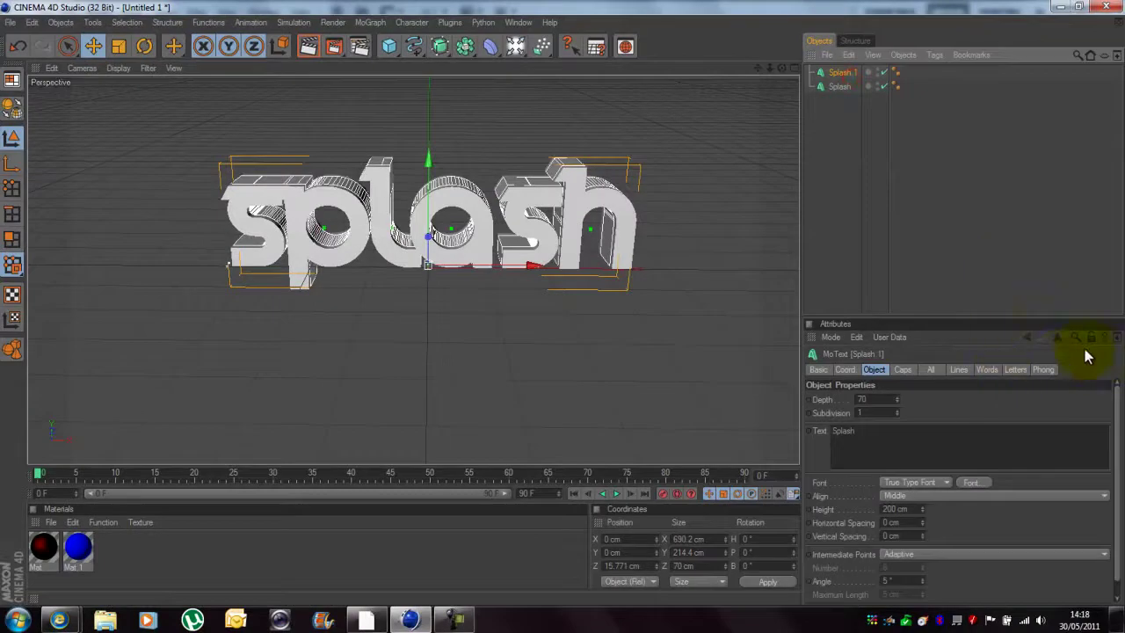
# - Set both the start and end caps of the duplicate Splash text to Fillet Cap
pyautogui.click(902, 369)
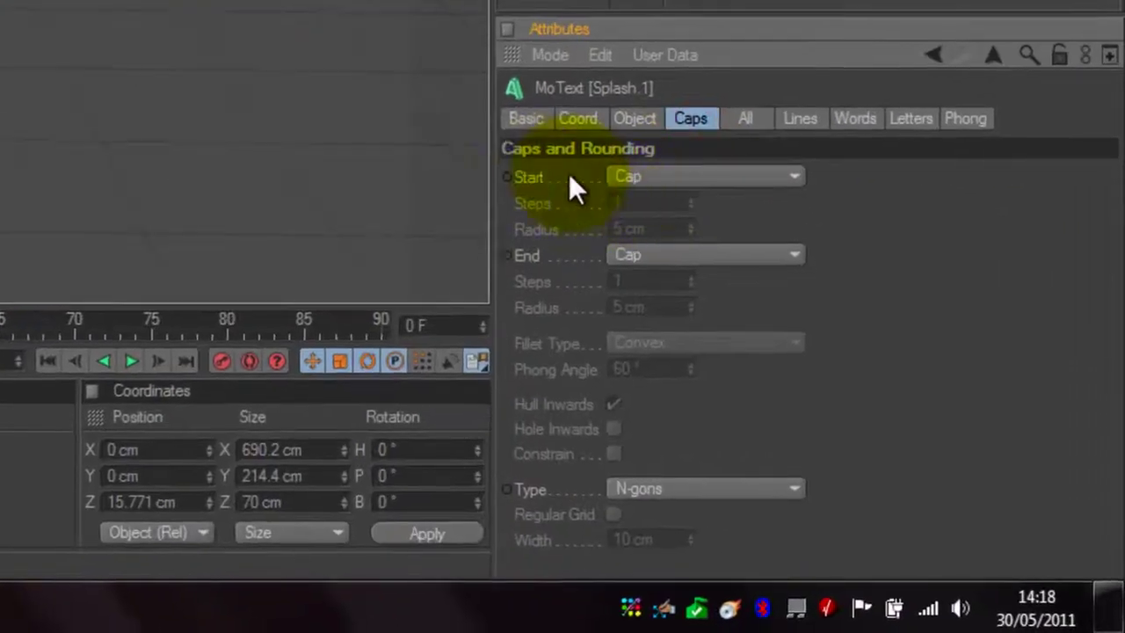
pyautogui.click(748, 233)
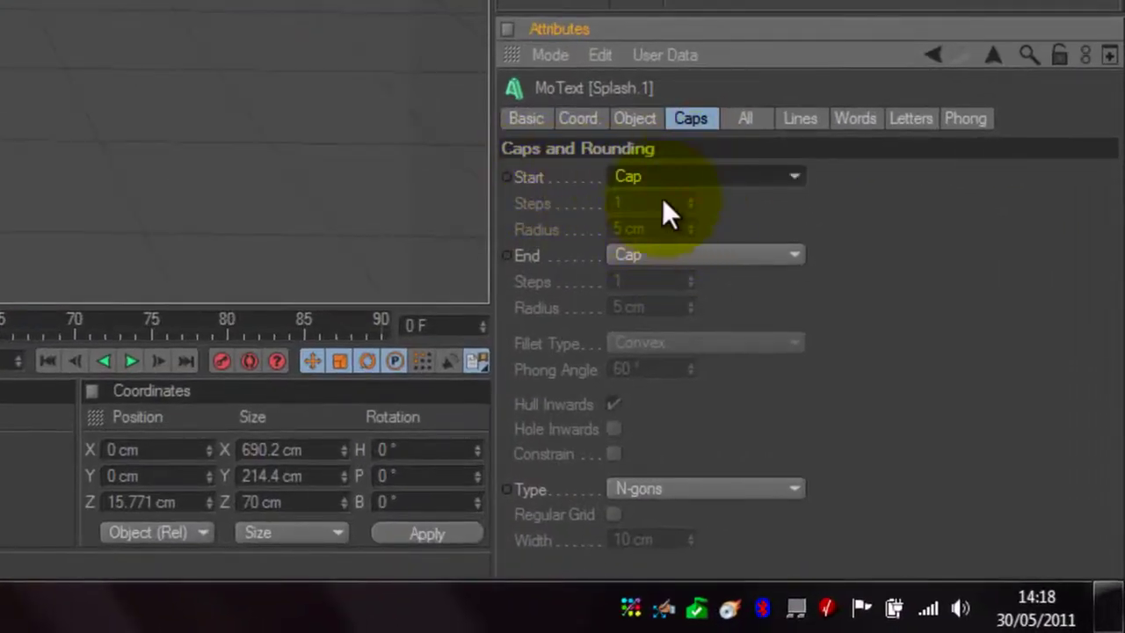
pyautogui.click(664, 178)
pyautogui.click(662, 282)
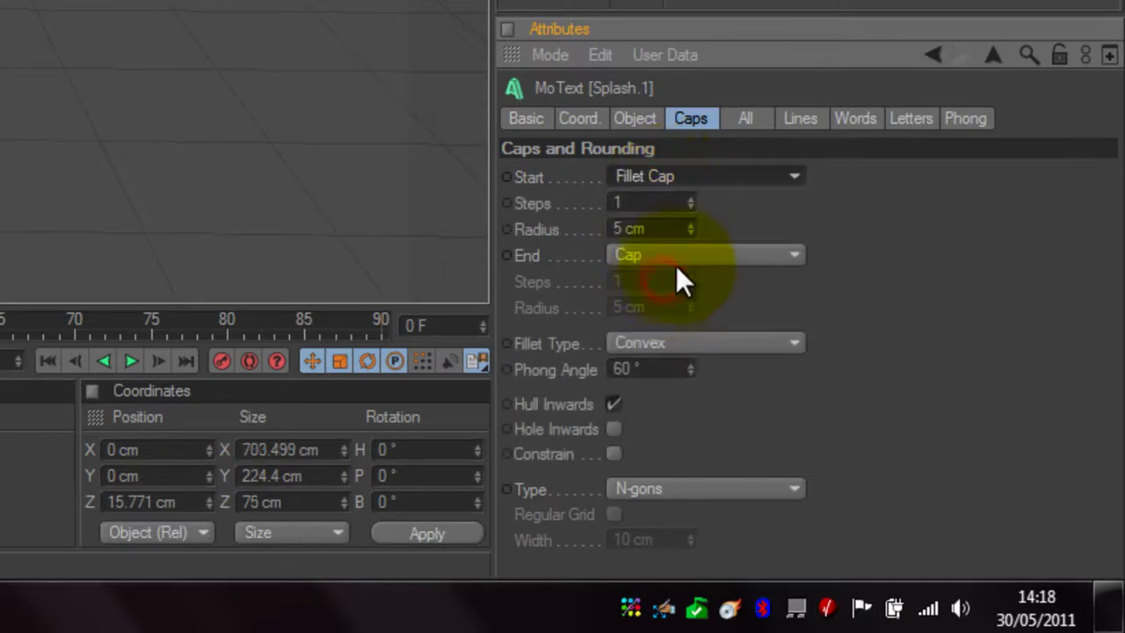
pyautogui.click(675, 256)
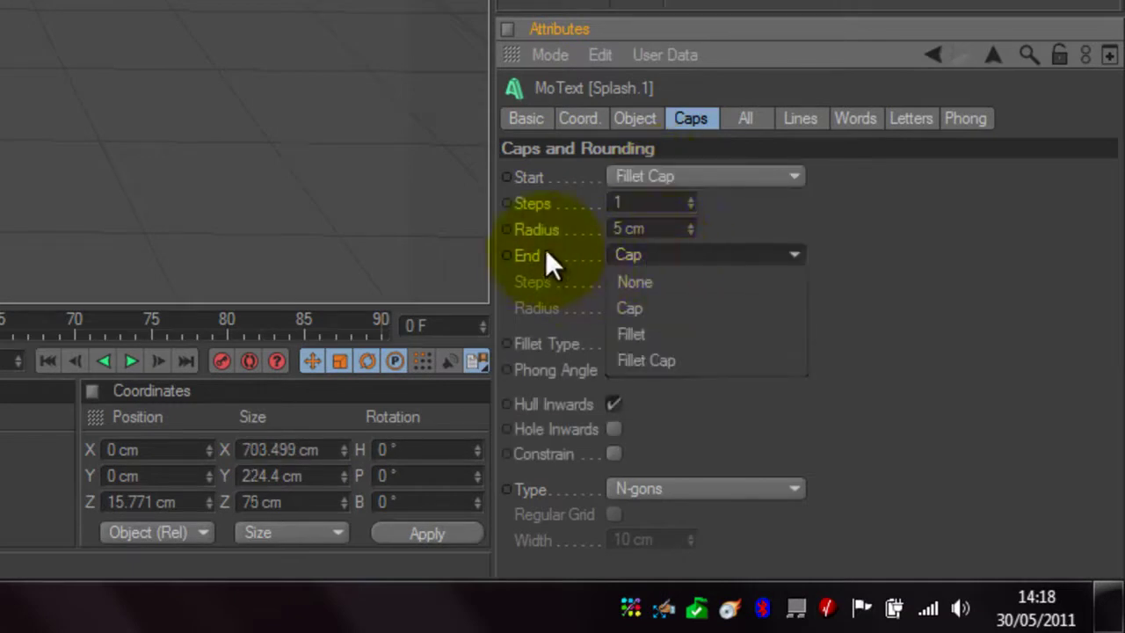
pyautogui.click(650, 360)
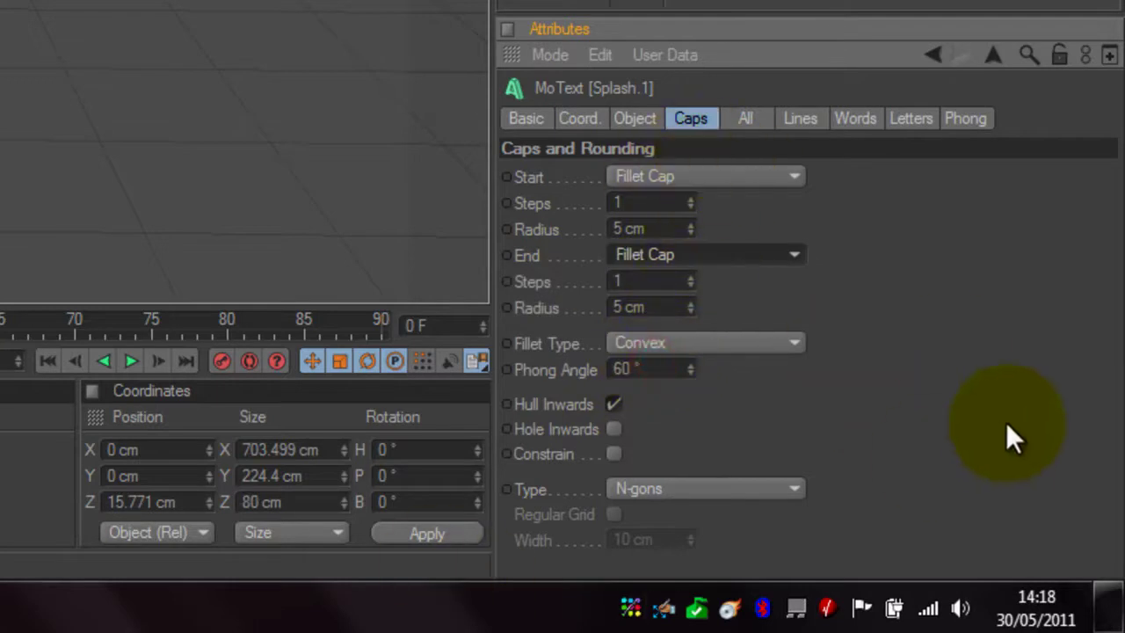
# - Set the fillets of the duplicate's start and end caps to 3 steps and a radius of 7 cm
pyautogui.click(947, 261)
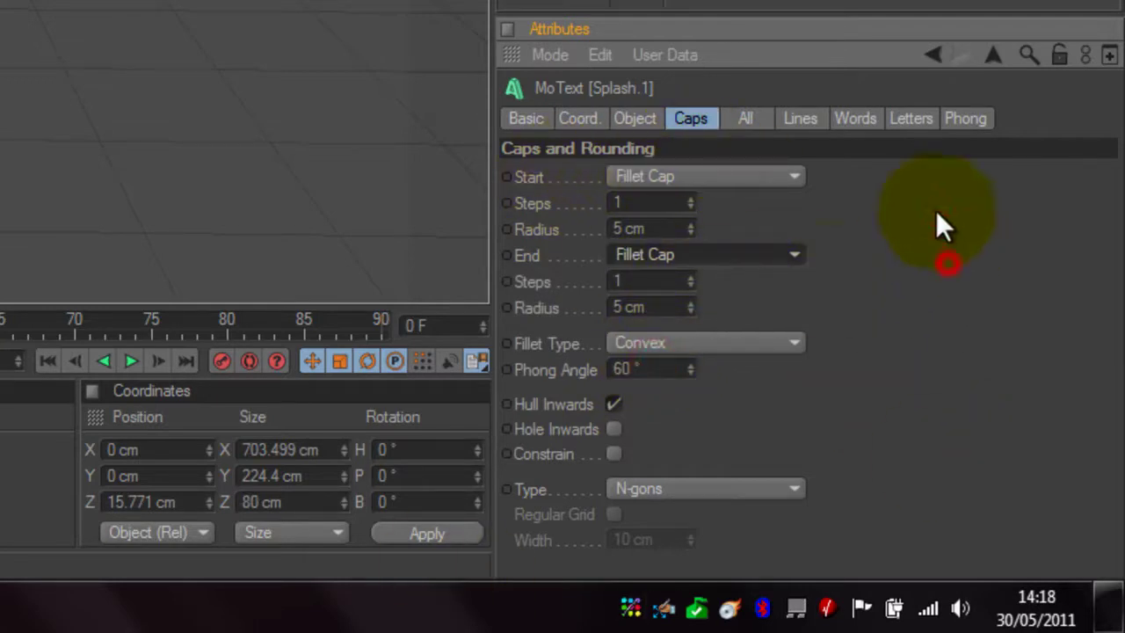
pyautogui.click(688, 197)
pyautogui.click(689, 196)
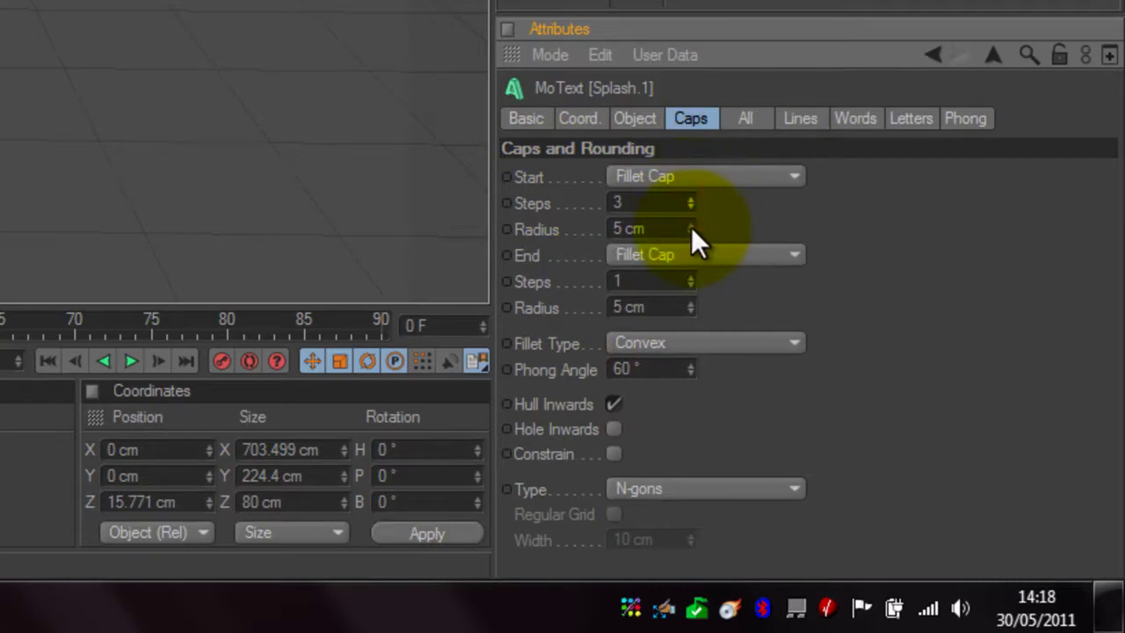
pyautogui.click(690, 225)
pyautogui.click(690, 225)
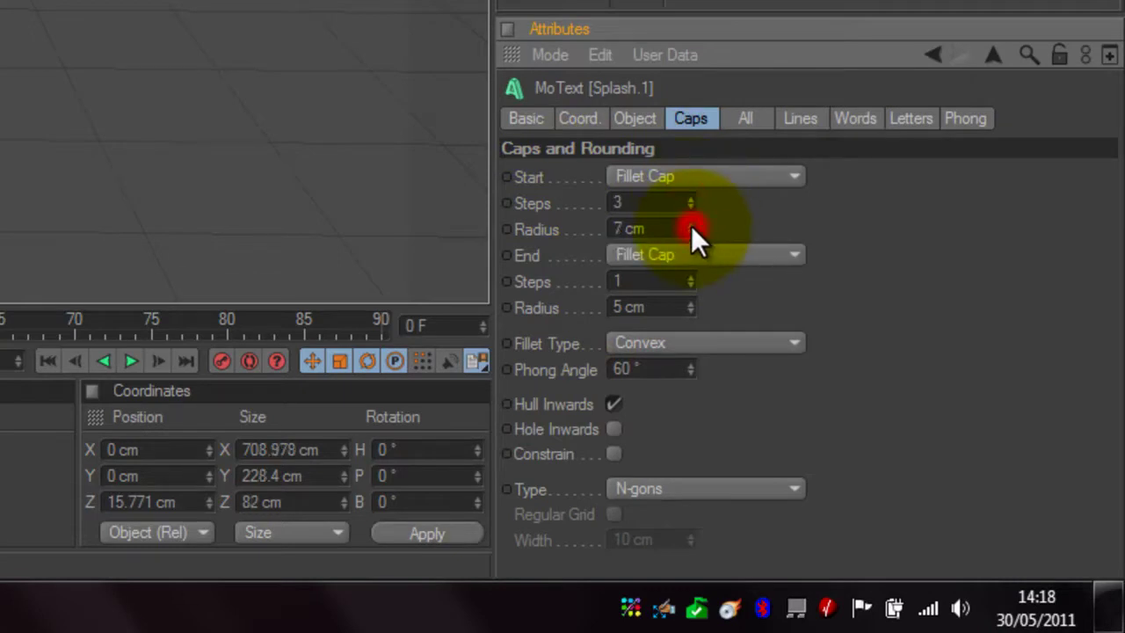
pyautogui.click(690, 277)
pyautogui.click(690, 277)
pyautogui.click(690, 303)
pyautogui.click(691, 303)
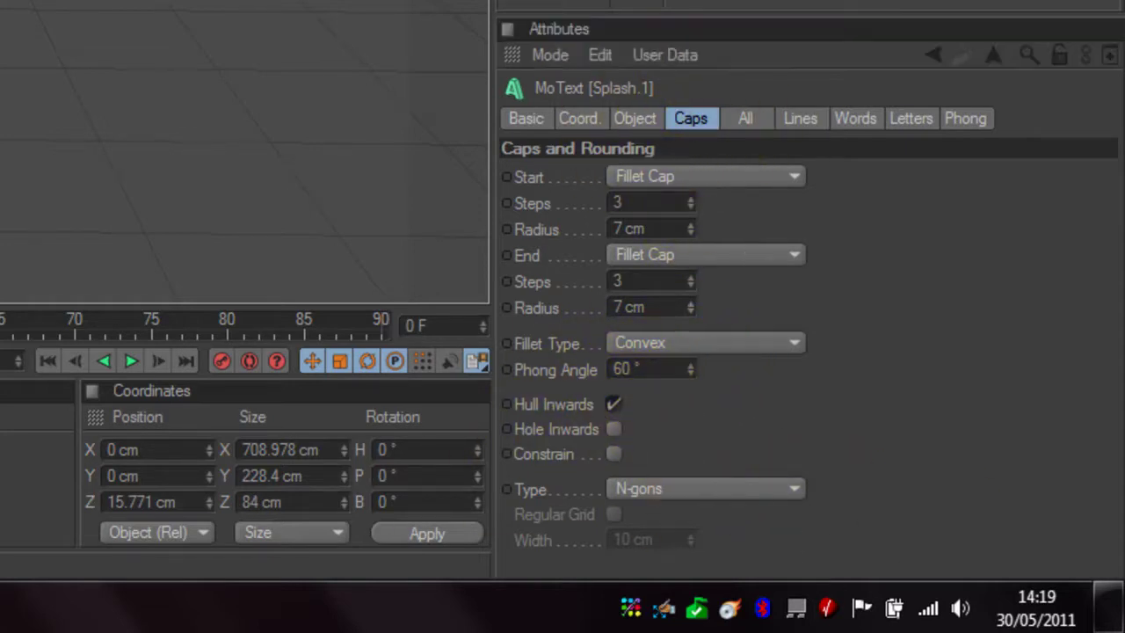
pyautogui.click(263, 52)
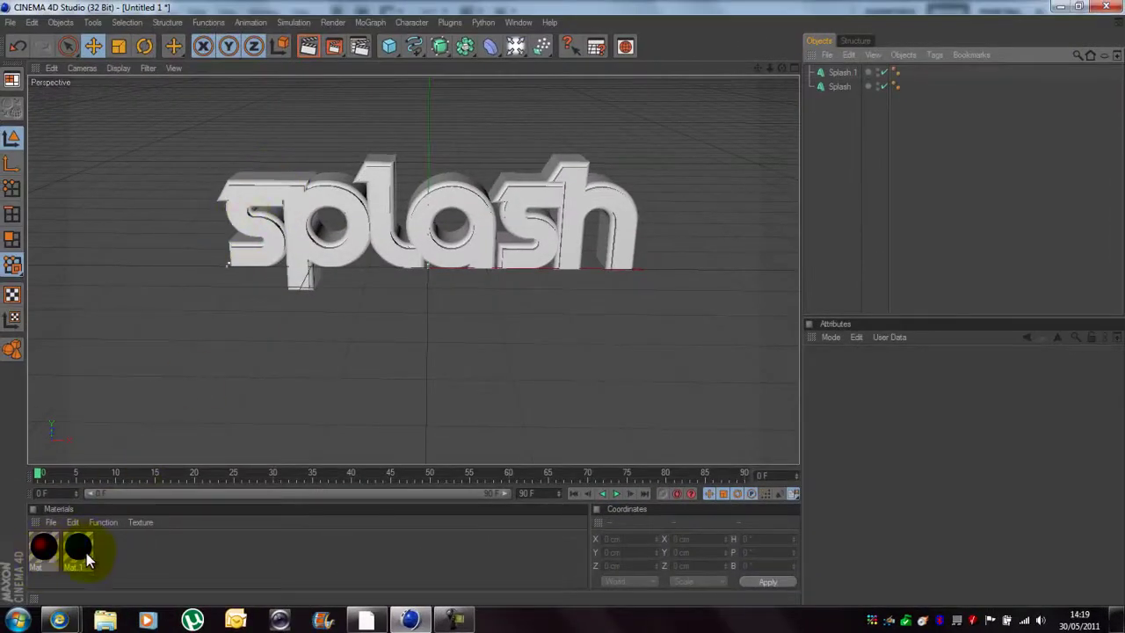
# - Open the black material with the red highlight for editing and enable its Glow channel
pyautogui.click(42, 548)
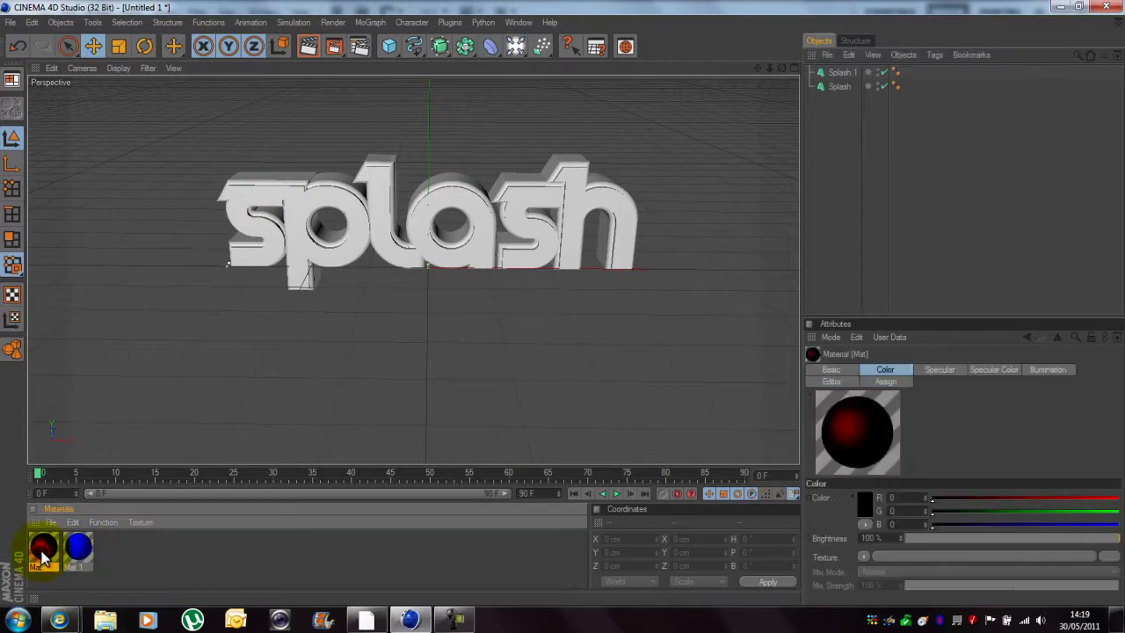
pyautogui.doubleClick(44, 550)
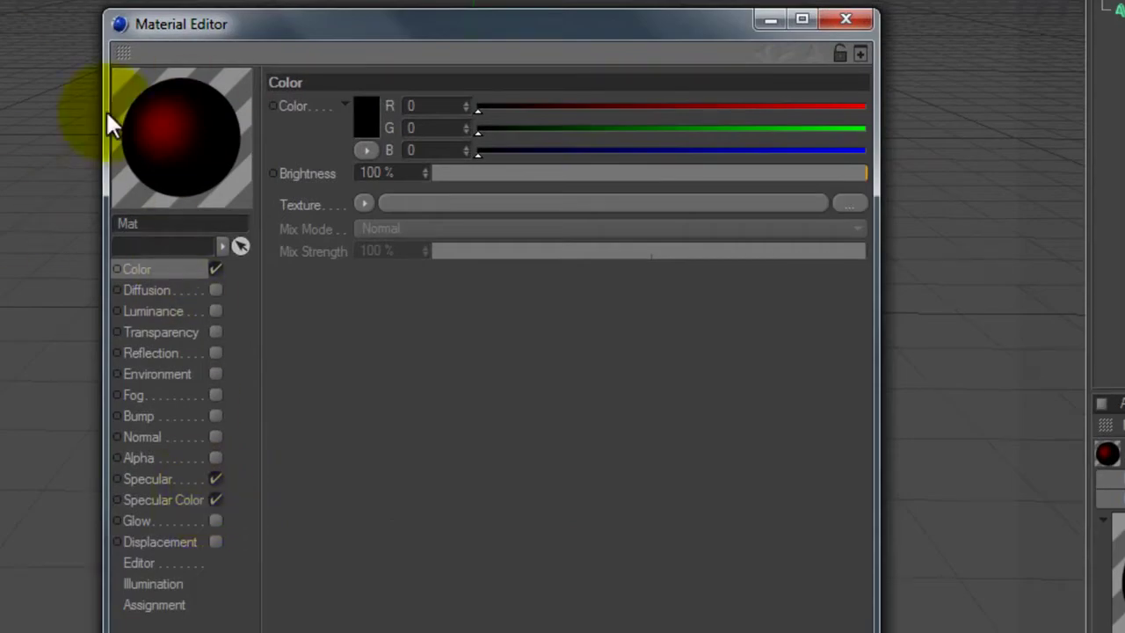
pyautogui.click(167, 500)
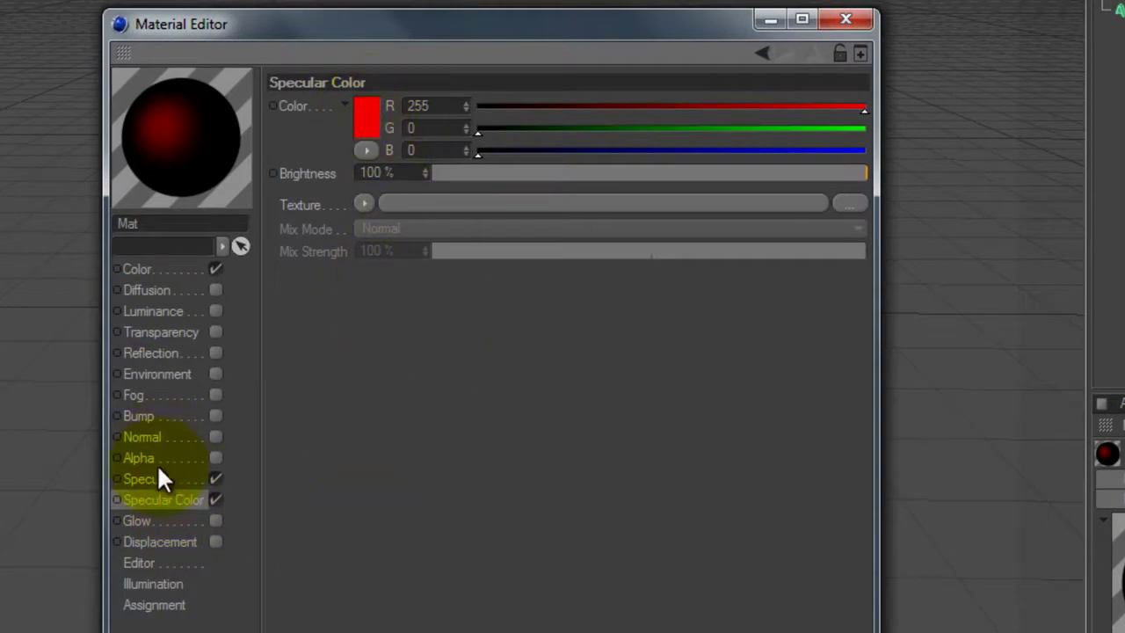
pyautogui.click(215, 521)
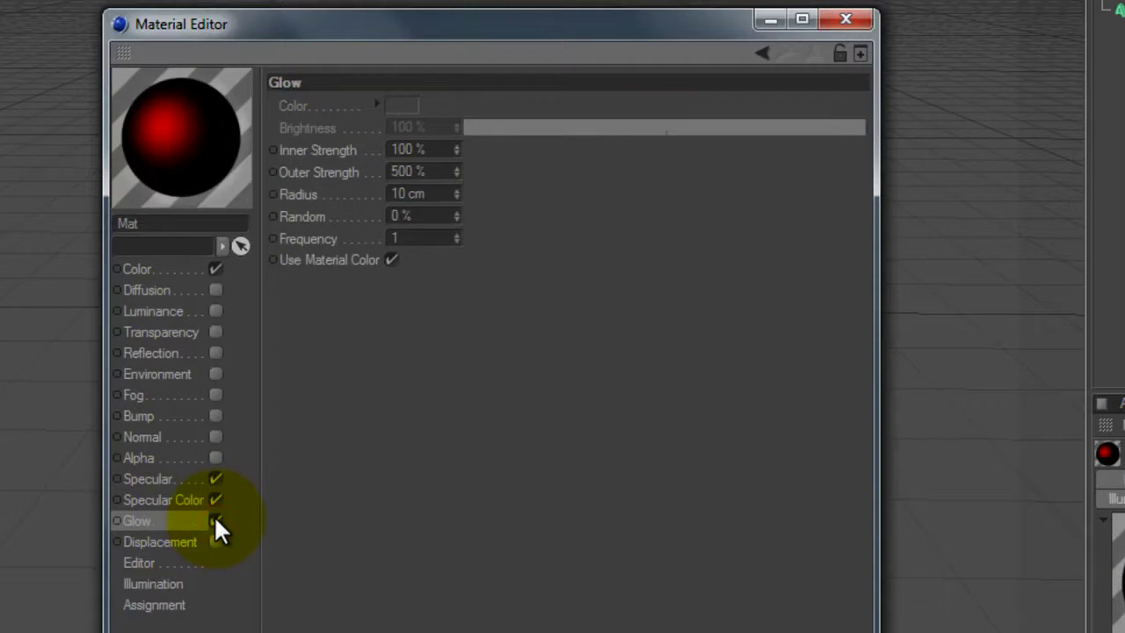
# - Apply the black-and-red glowing material to the deeper Splash text and the blue material to the front Splash text
pyautogui.click(845, 18)
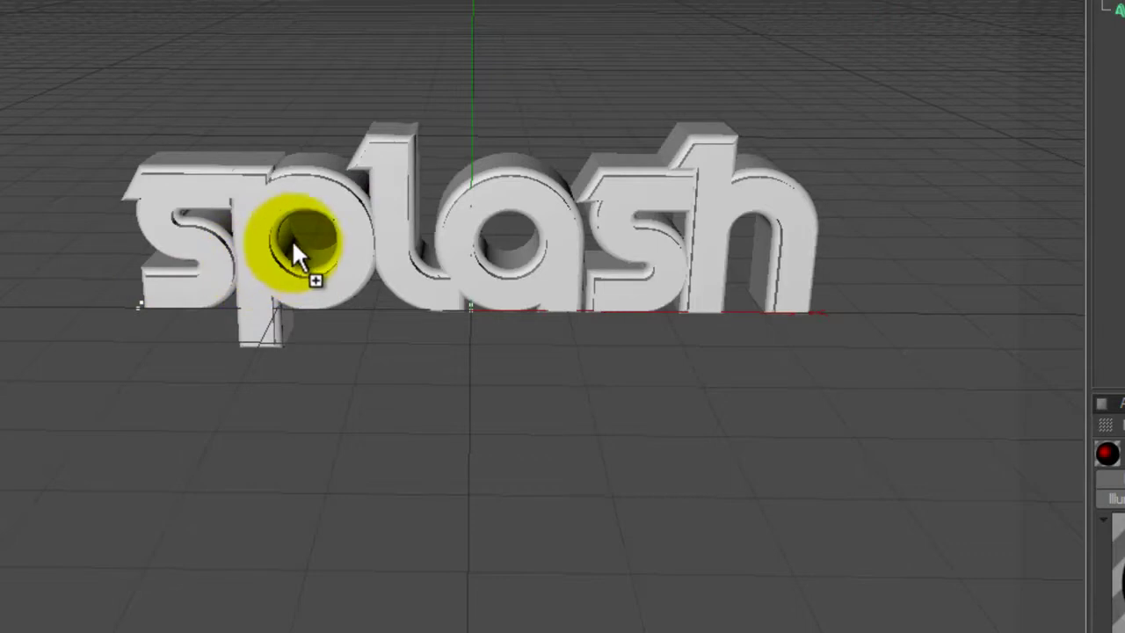
pyautogui.moveTo(293, 243); pyautogui.dragTo(293, 246)
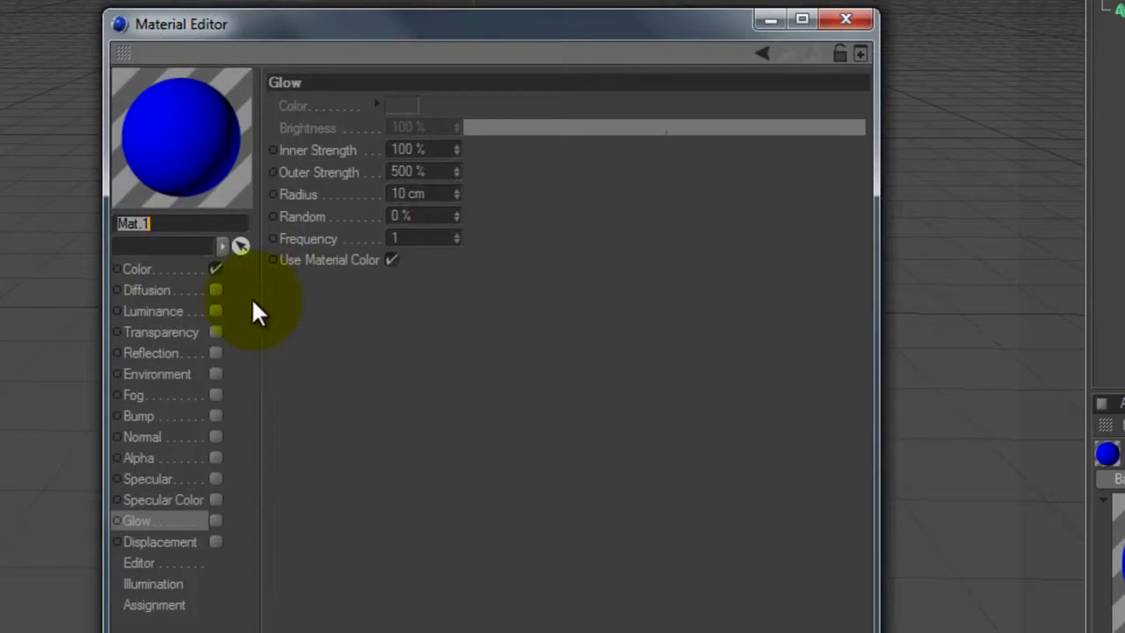
pyautogui.click(194, 267)
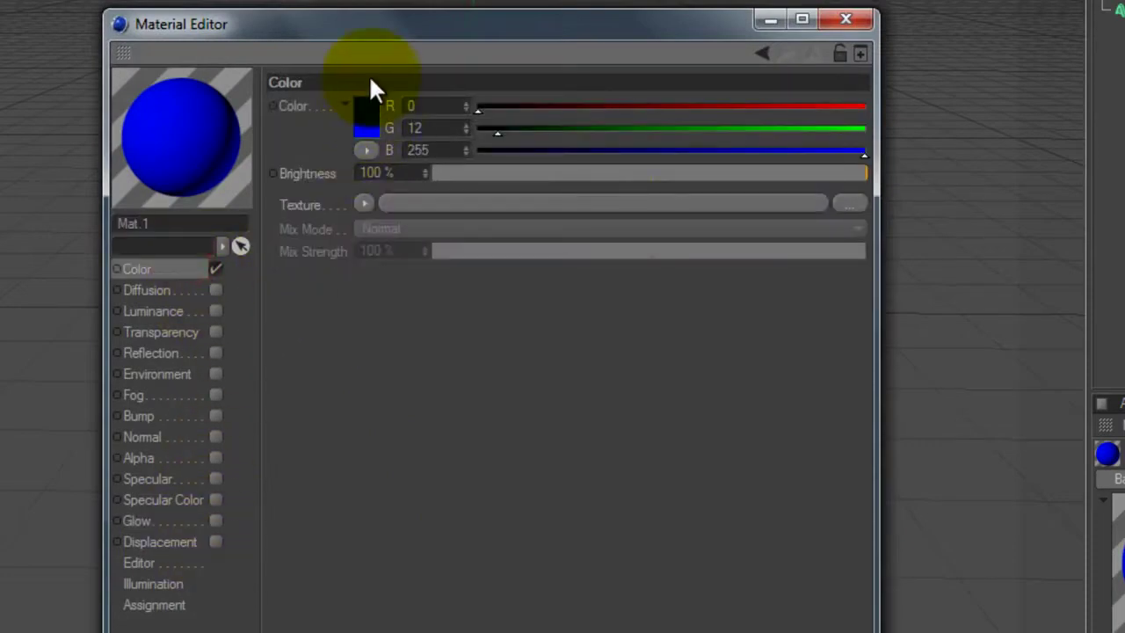
pyautogui.click(854, 26)
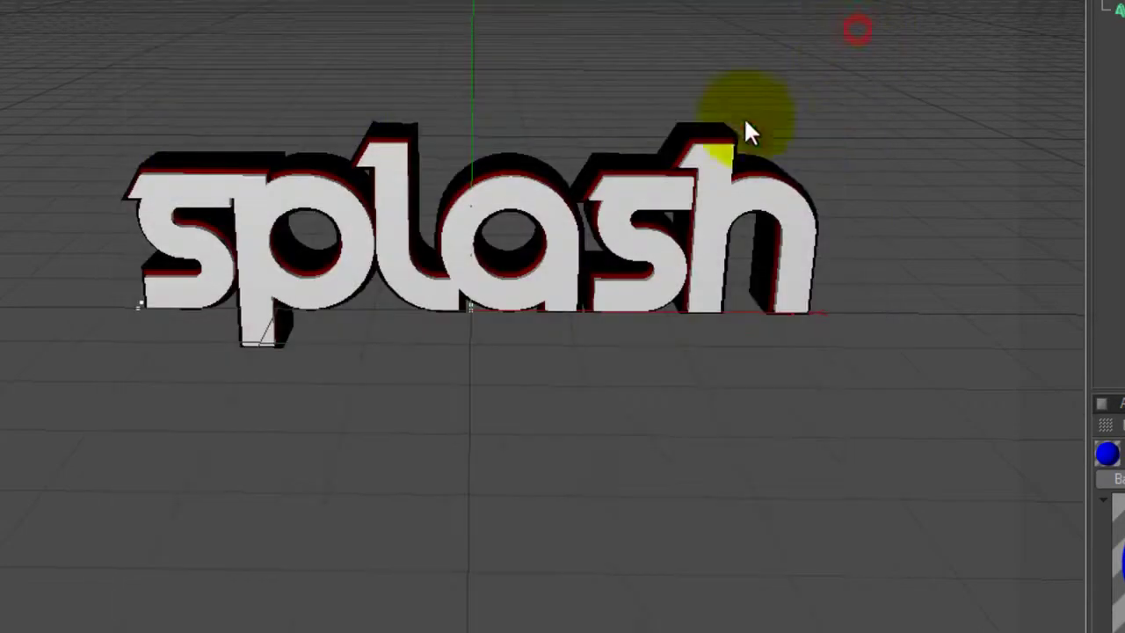
pyautogui.moveTo(51, 626); pyautogui.dragTo(471, 274)
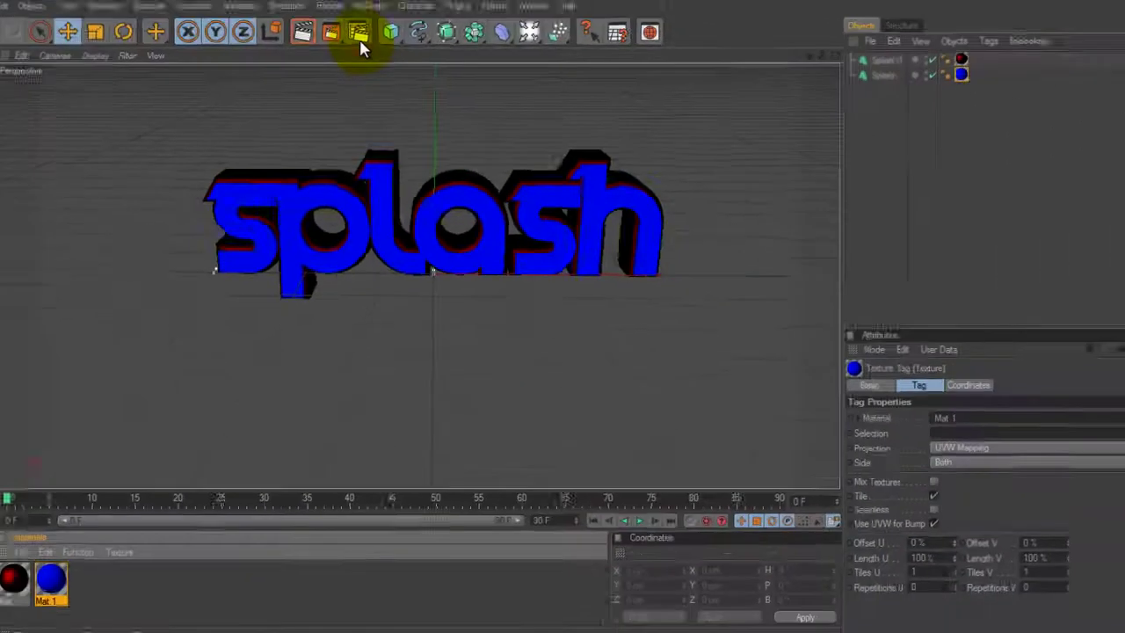
# - In the render settings, set the saved image format to PNG and keep Alpha Channel enabled
pyautogui.click(360, 28)
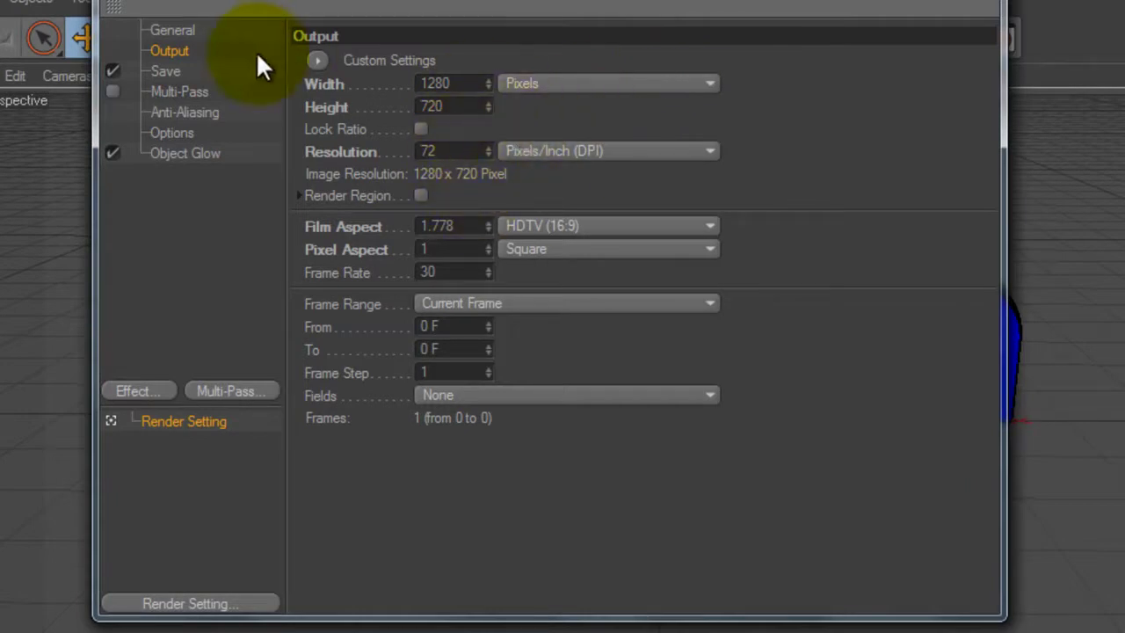
pyautogui.click(169, 73)
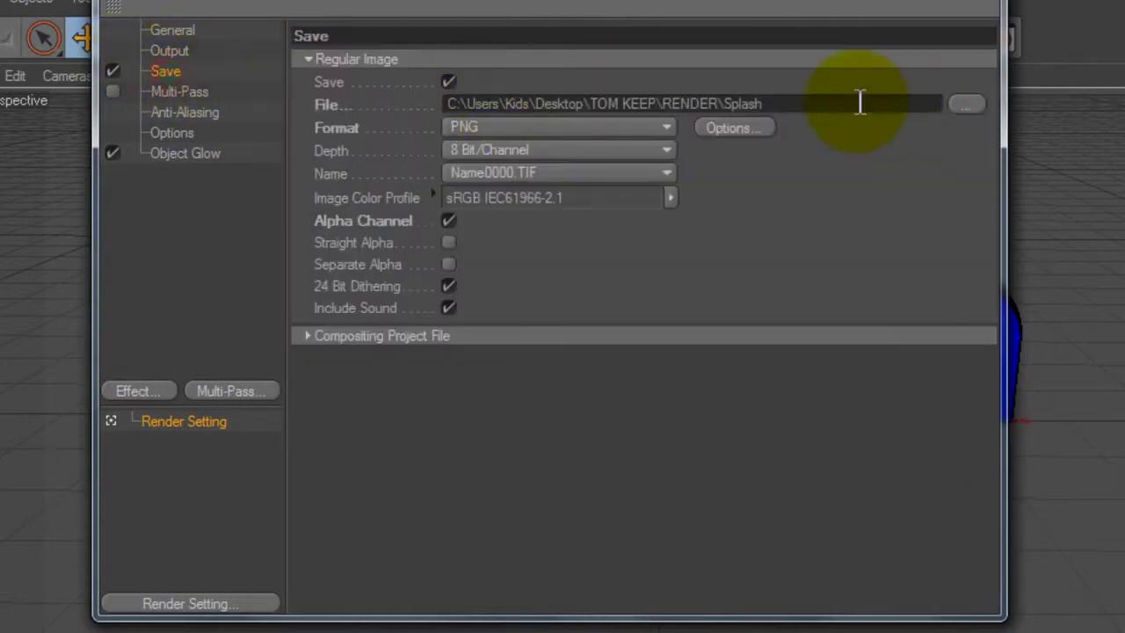
pyautogui.click(463, 128)
pyautogui.click(500, 357)
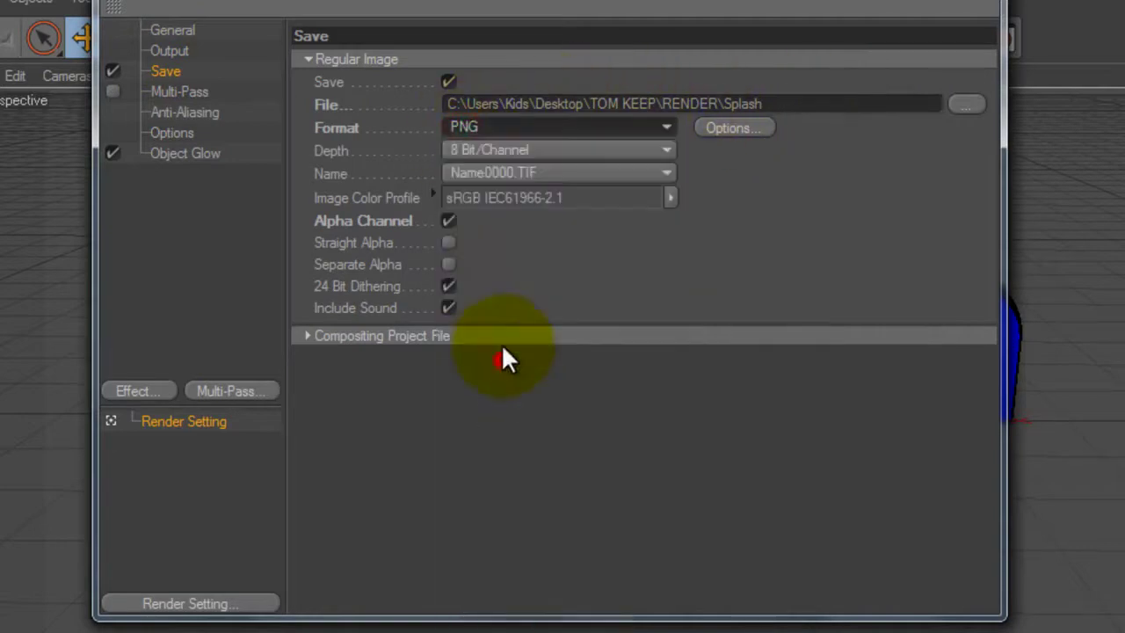
pyautogui.click(448, 221)
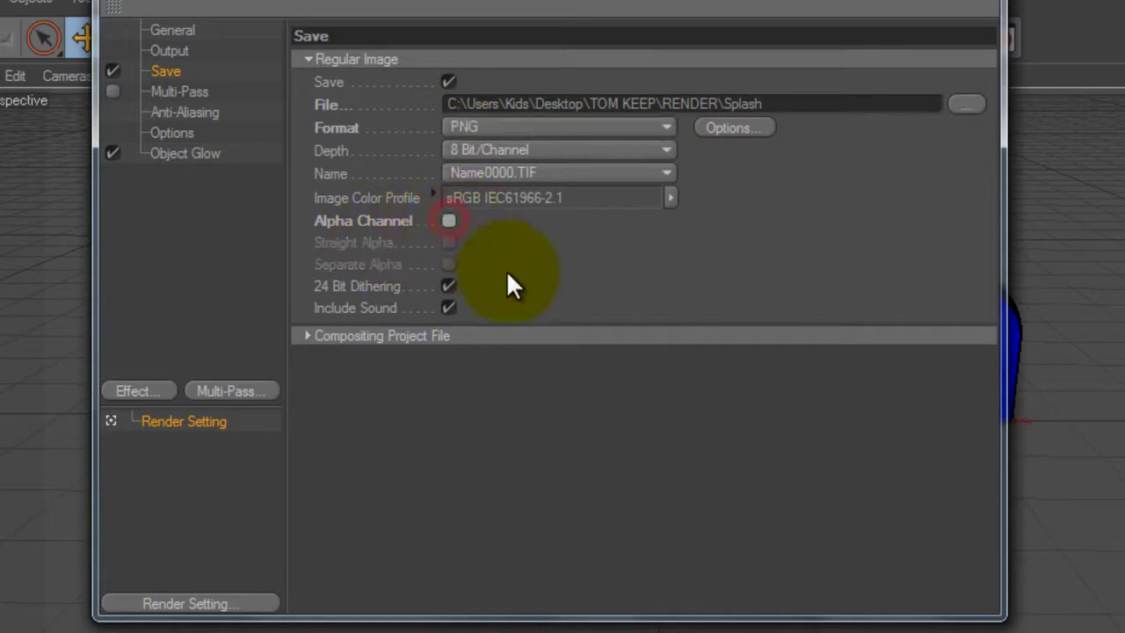
pyautogui.click(448, 220)
# - Review the Object Glow, General, Output and Save pages of the render settings and close them
pyautogui.click(211, 153)
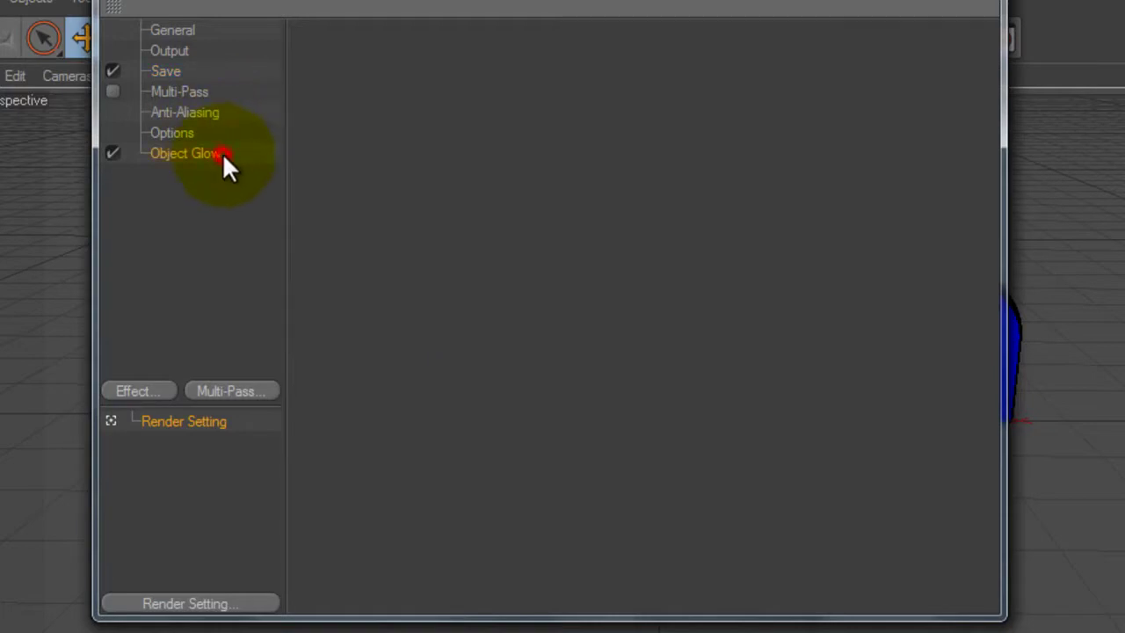
pyautogui.click(194, 71)
pyautogui.click(202, 48)
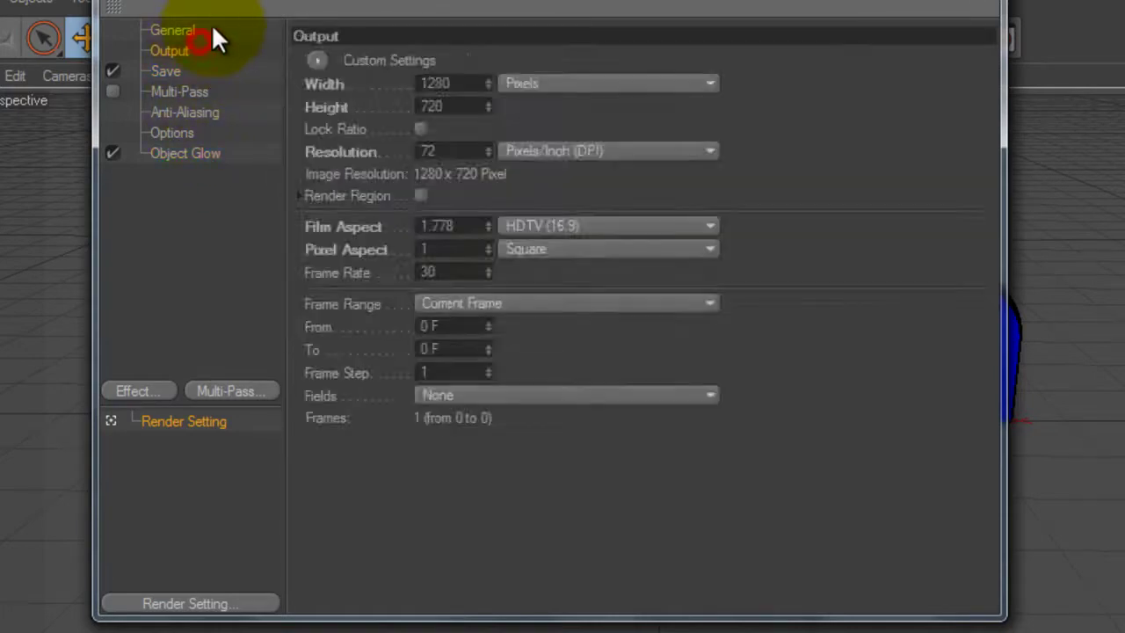
pyautogui.click(201, 35)
pyautogui.click(200, 47)
pyautogui.click(177, 88)
pyautogui.click(181, 74)
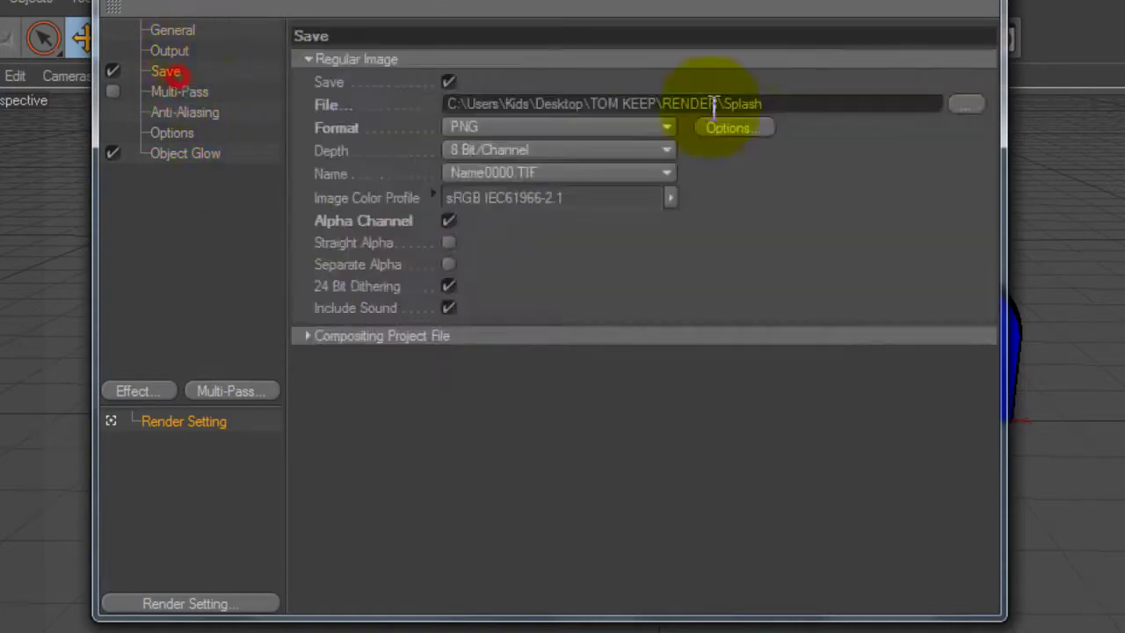
pyautogui.click(975, 4)
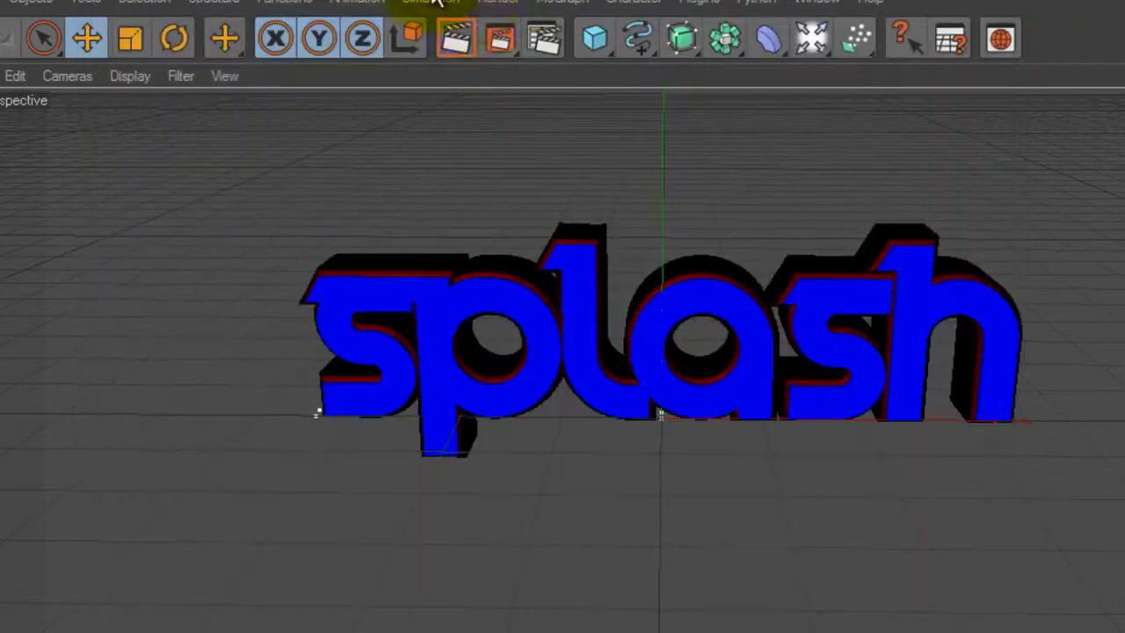
# - Render the Splash text, overwriting Splash.png, and compare the result with the earlier Splash render
pyautogui.click(497, 39)
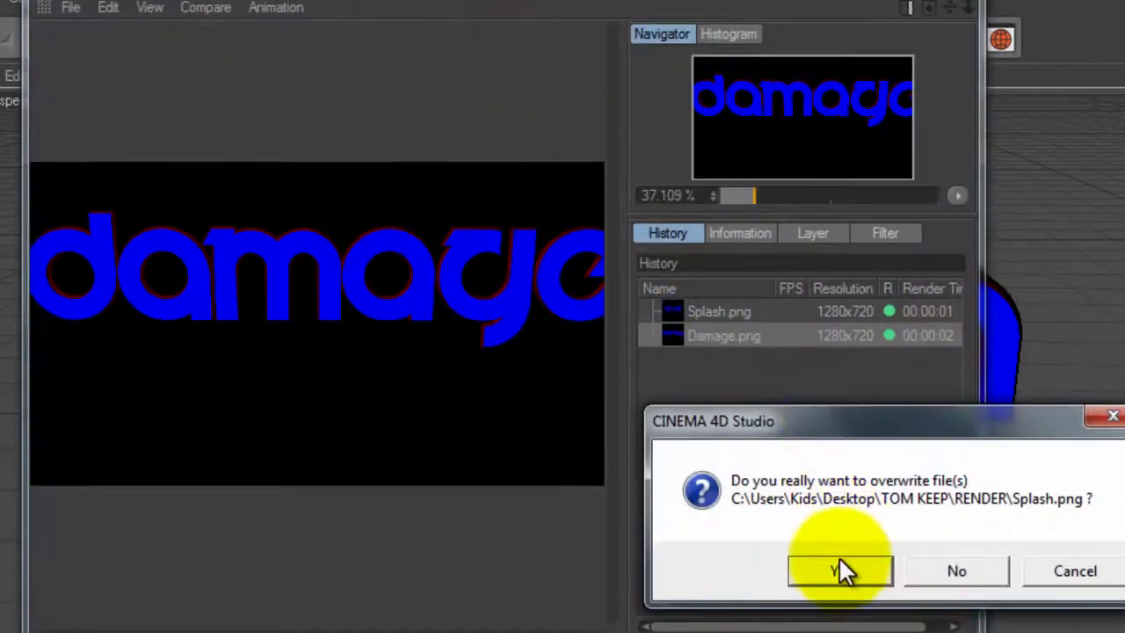
pyautogui.click(838, 569)
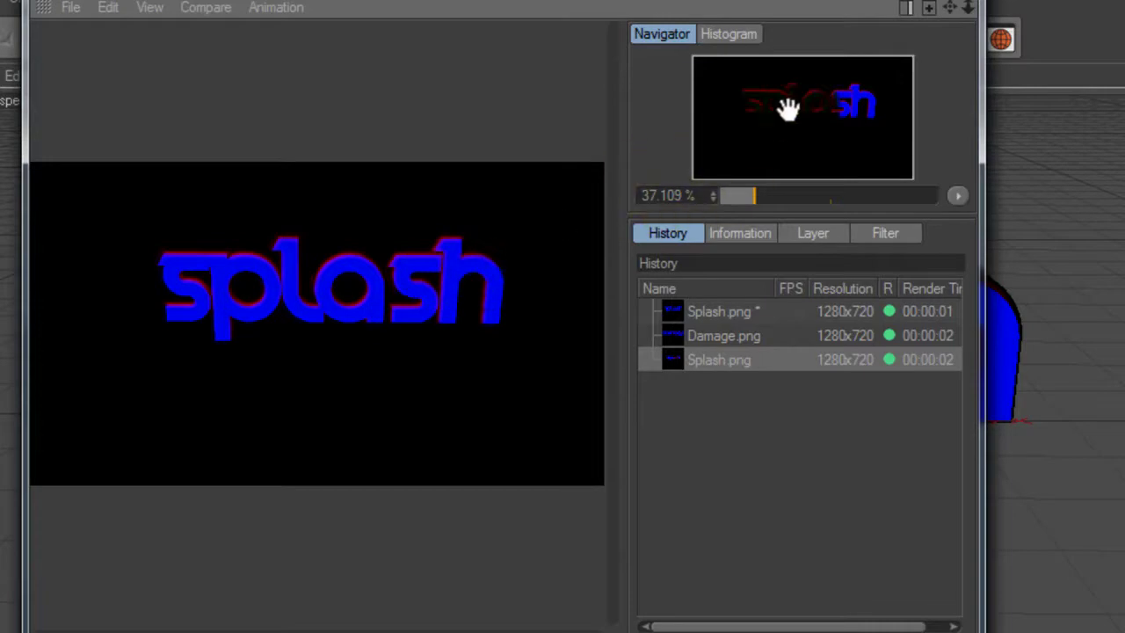
pyautogui.click(736, 312)
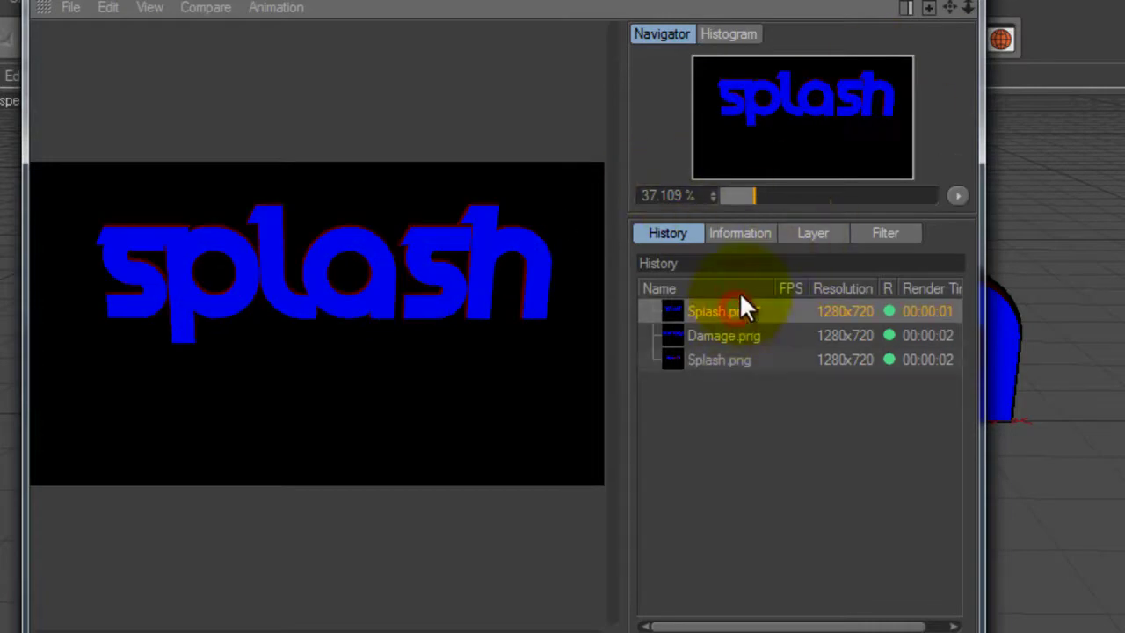
pyautogui.click(730, 359)
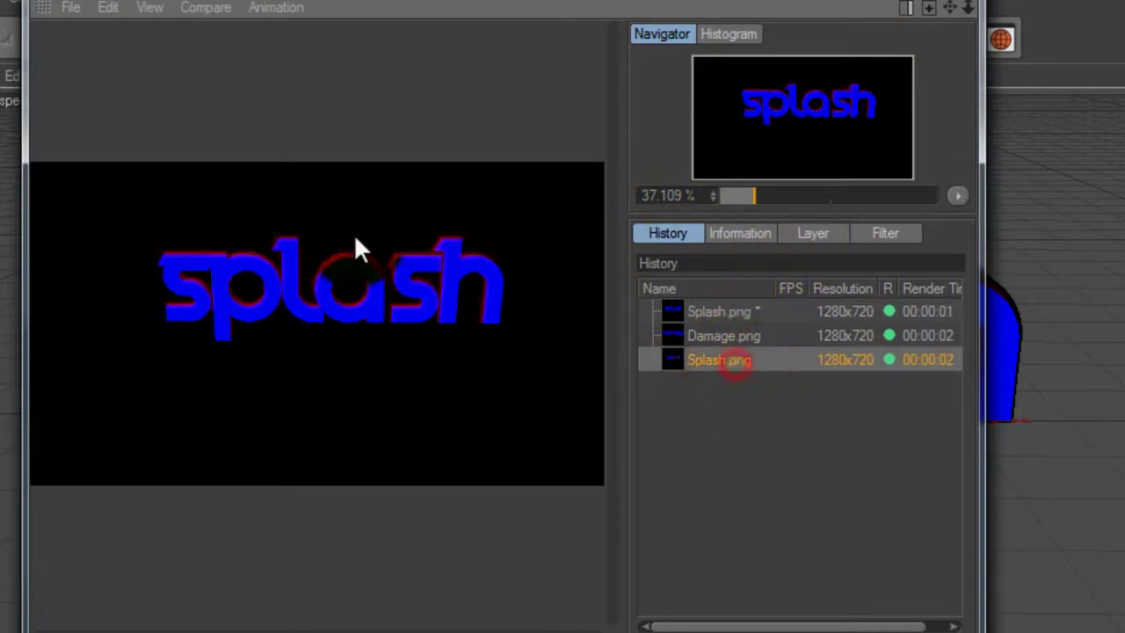
pyautogui.click(969, 7)
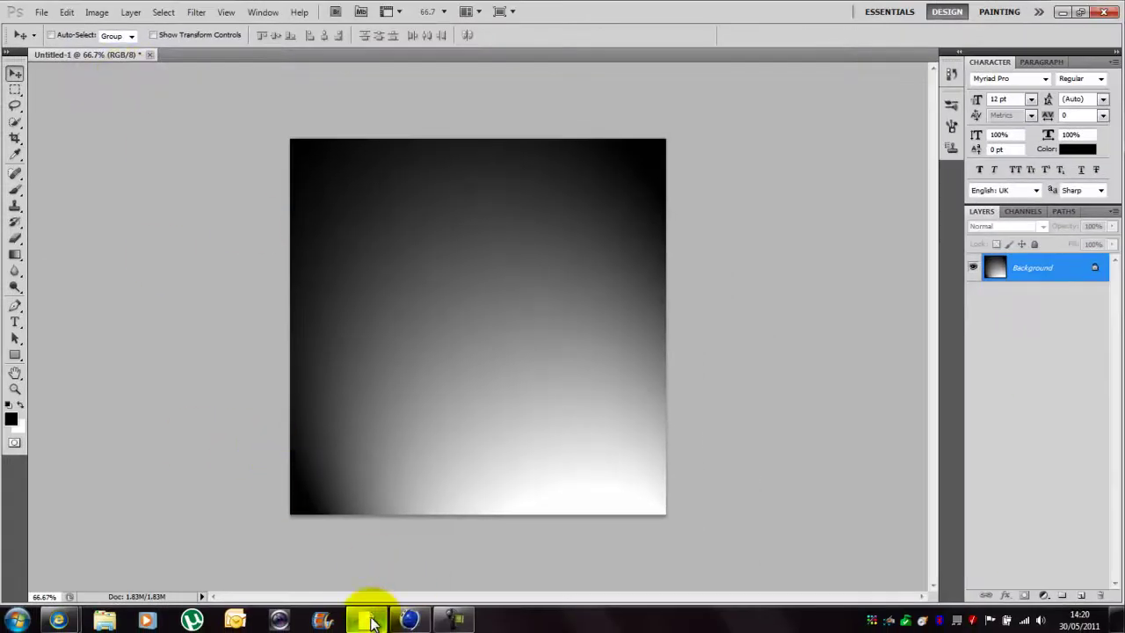
# - Switch to Photoshop and open the rendered Splash.png from the RENDER folder
pyautogui.click(39, 12)
pyautogui.click(42, 12)
pyautogui.click(44, 13)
pyautogui.click(57, 42)
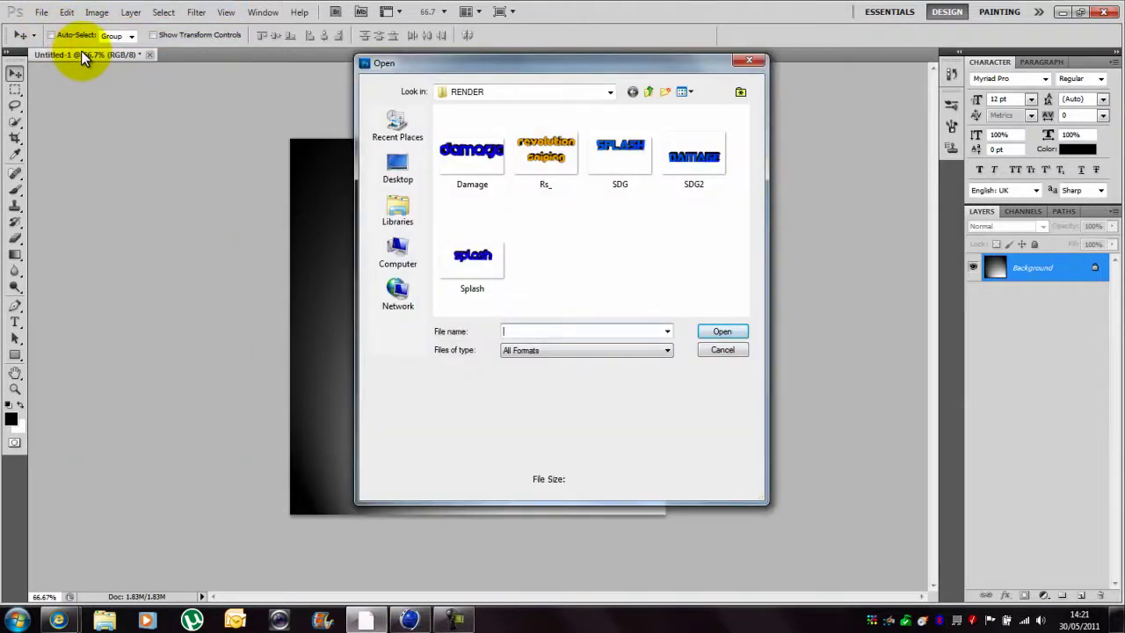
pyautogui.click(475, 255)
pyautogui.click(716, 331)
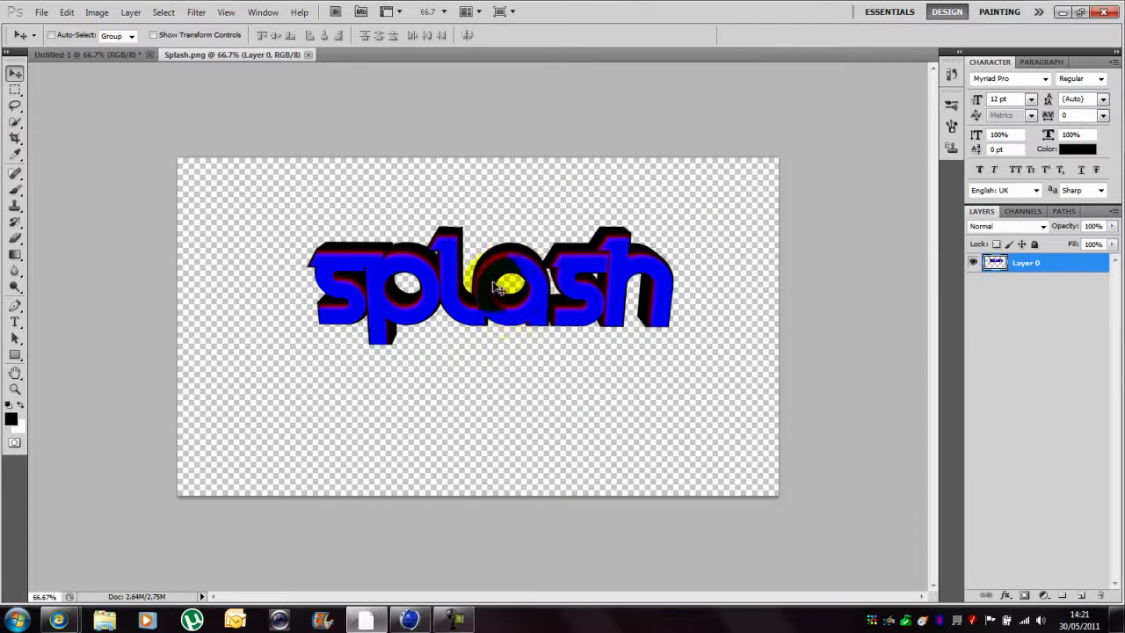
# - Bring the Splash render into the Untitled-1 gradient document and position it across the upper part of the canvas
pyautogui.moveTo(517, 317); pyautogui.dragTo(529, 251)
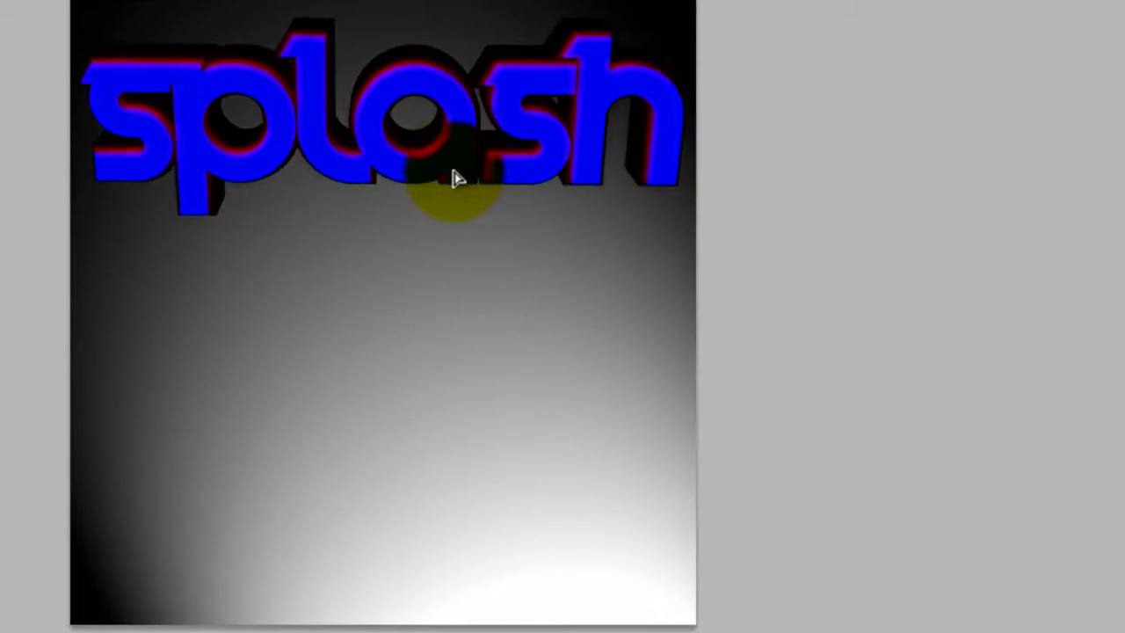
pyautogui.moveTo(457, 179); pyautogui.dragTo(454, 175)
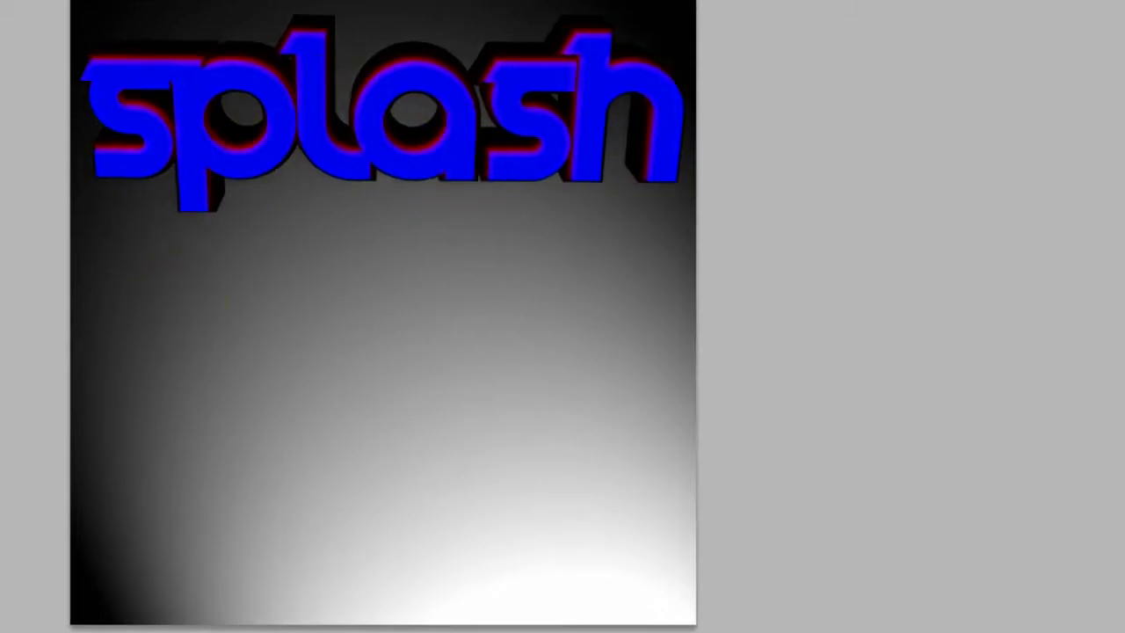
pyautogui.click(273, 606)
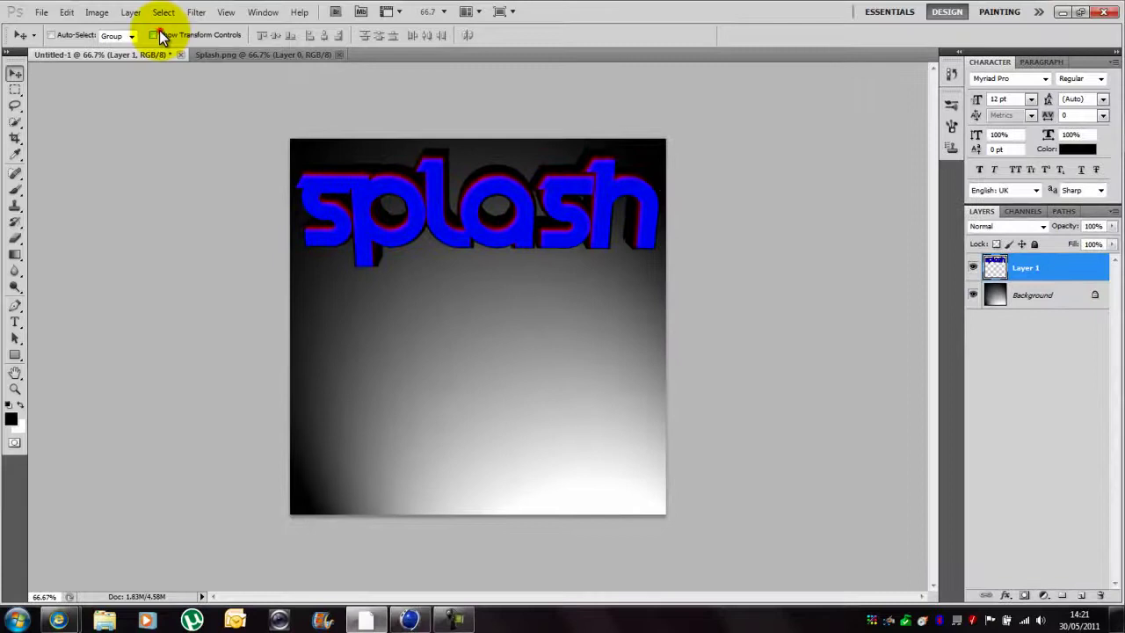
# - Show the transform controls and try rotating the Splash layer to about -23°
pyautogui.click(155, 35)
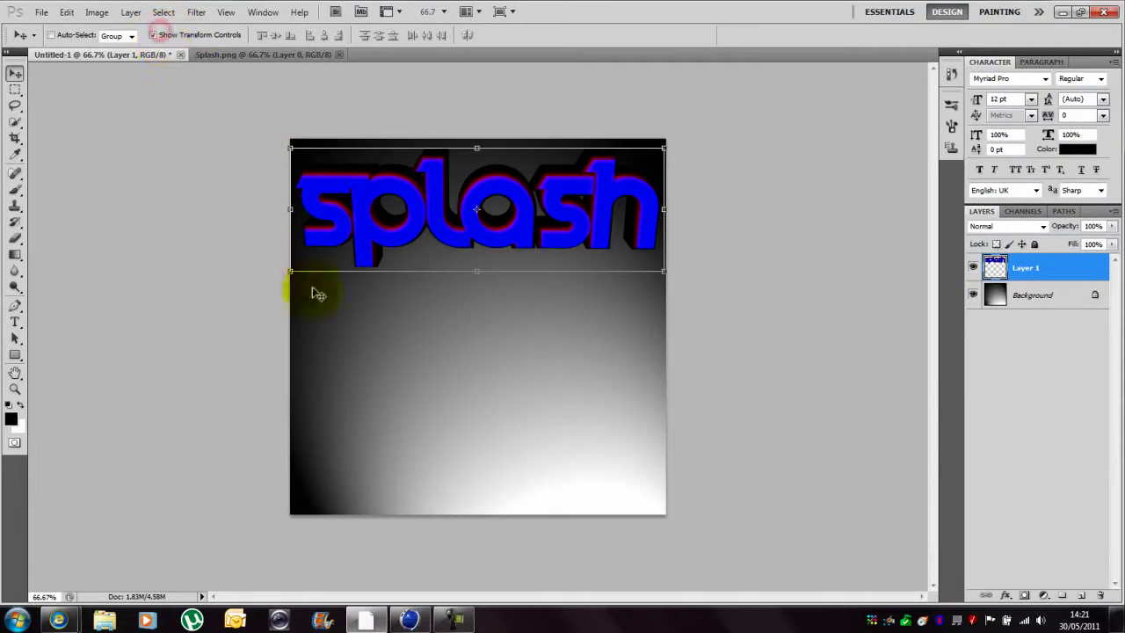
pyautogui.moveTo(269, 289); pyautogui.dragTo(326, 325)
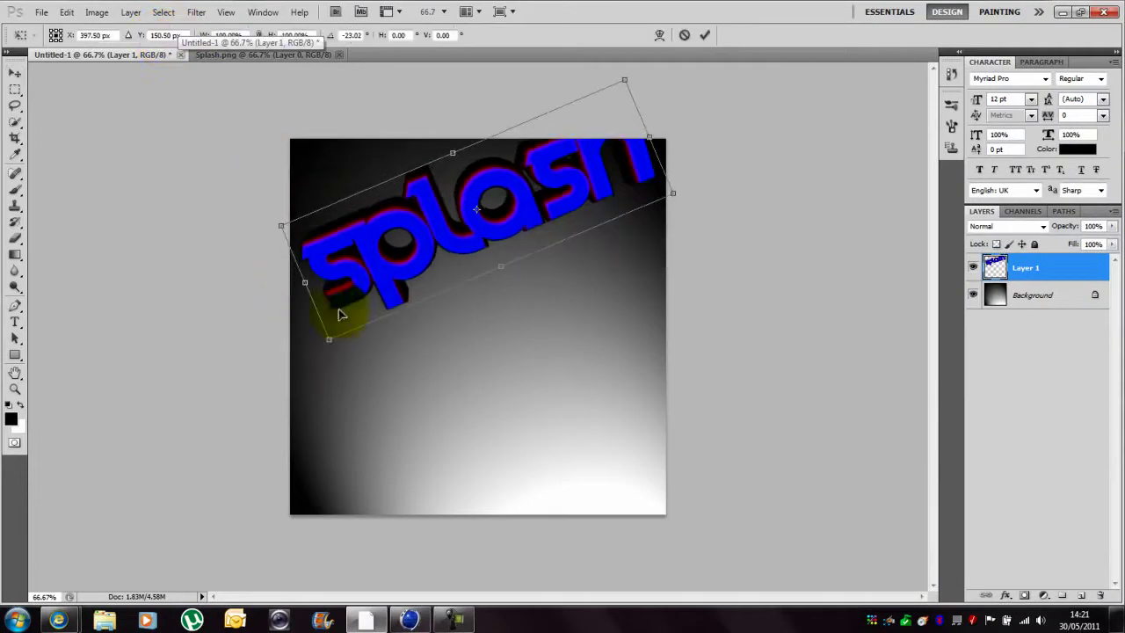
pyautogui.moveTo(389, 282); pyautogui.dragTo(379, 321)
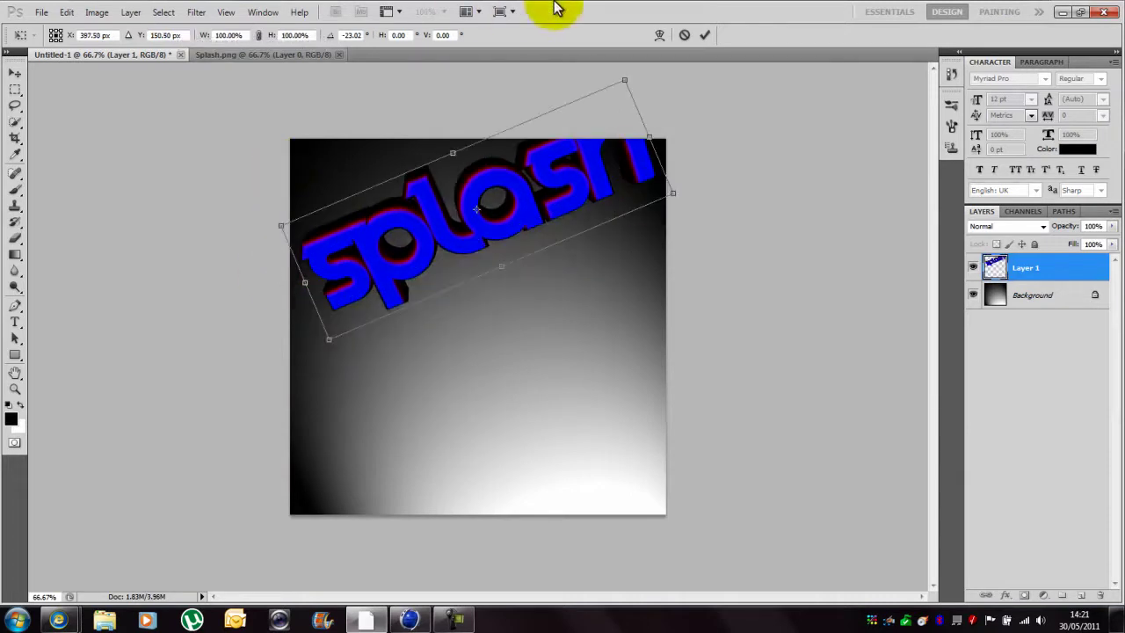
# - Rotate the Splash layer to about 0.4°, move it to about X 401.6 px, Y 134.2 px, apply the transformation and hide the transform controls
pyautogui.moveTo(269, 231); pyautogui.dragTo(299, 152)
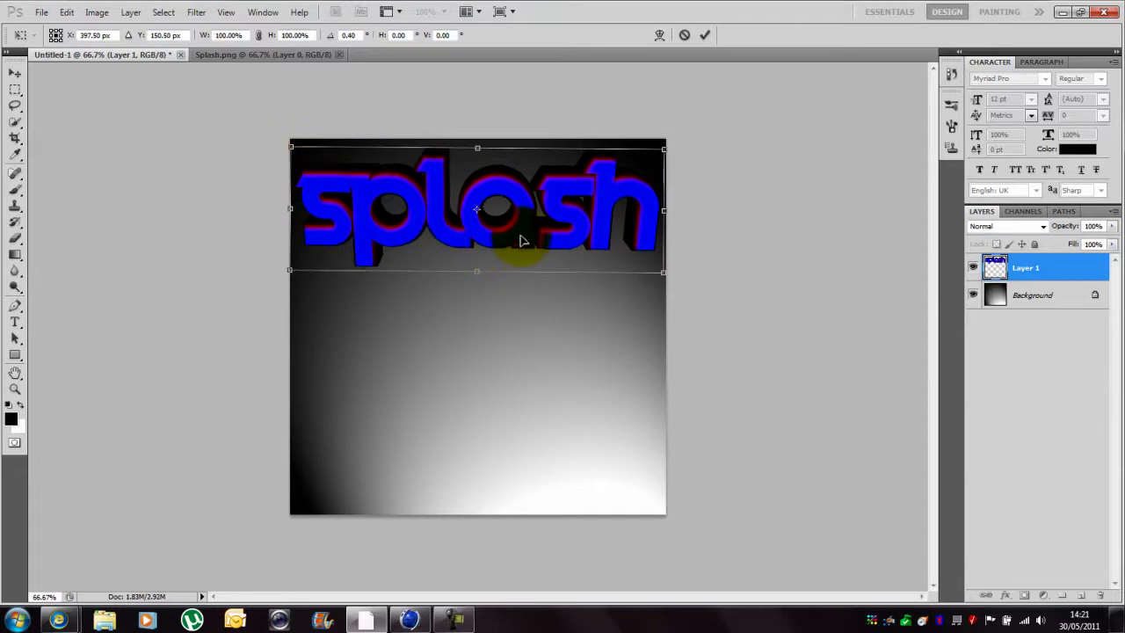
pyautogui.moveTo(532, 226); pyautogui.dragTo(535, 218)
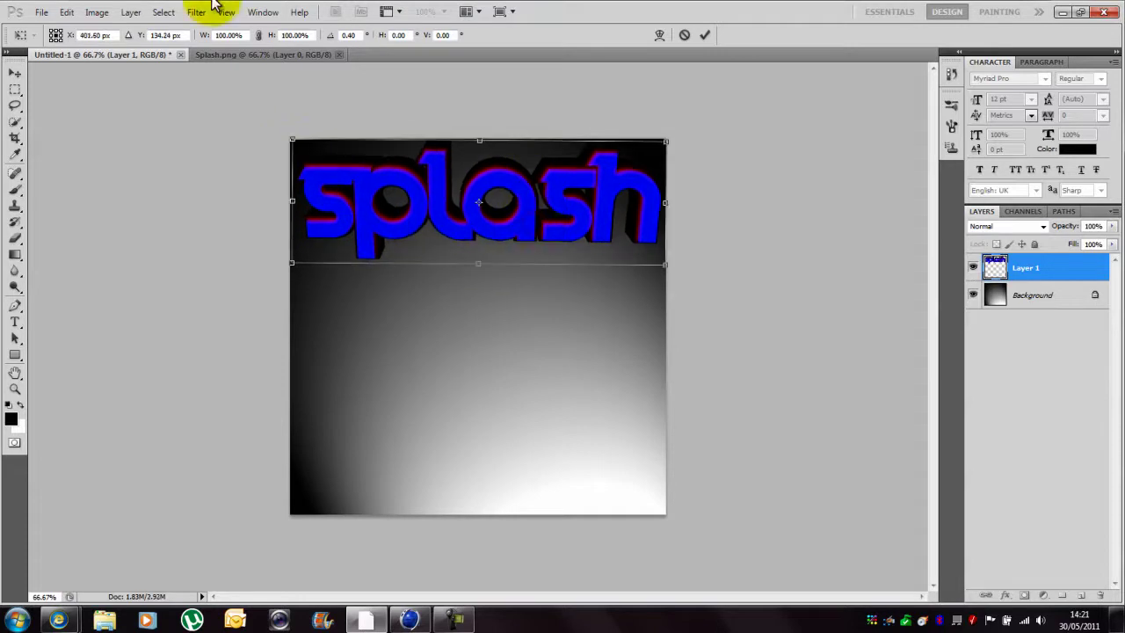
pyautogui.click(14, 73)
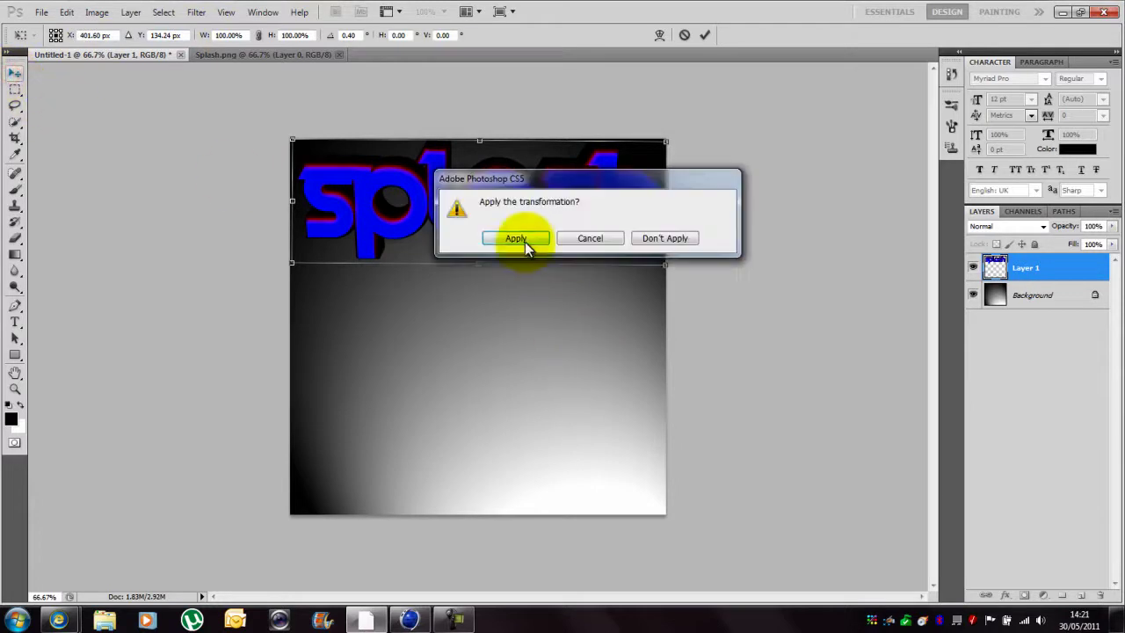
pyautogui.click(515, 239)
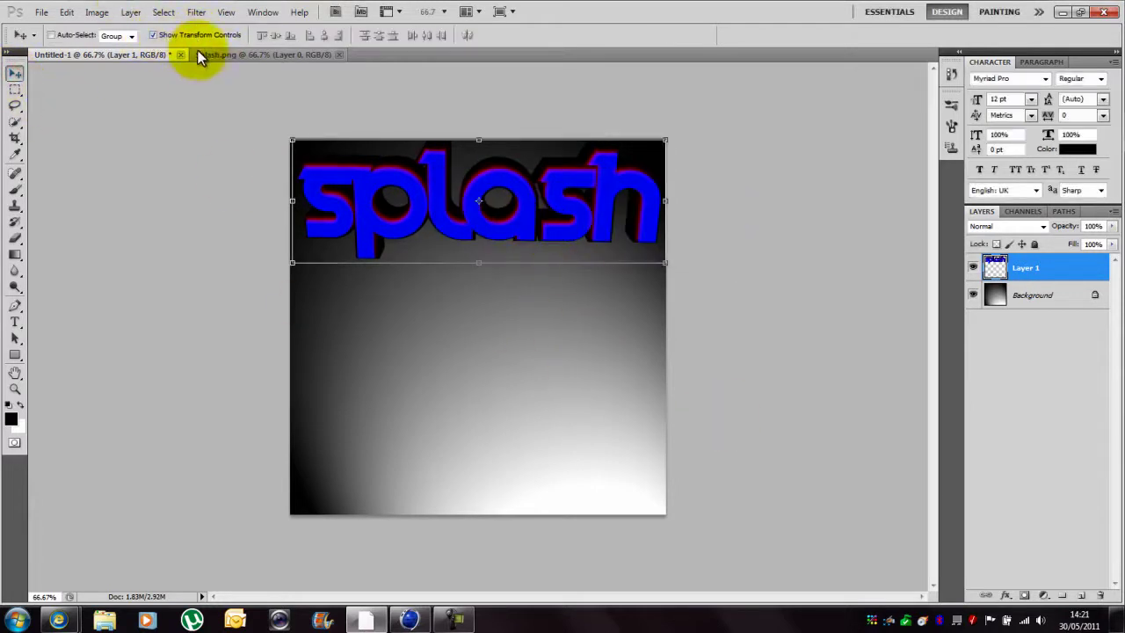
pyautogui.click(153, 35)
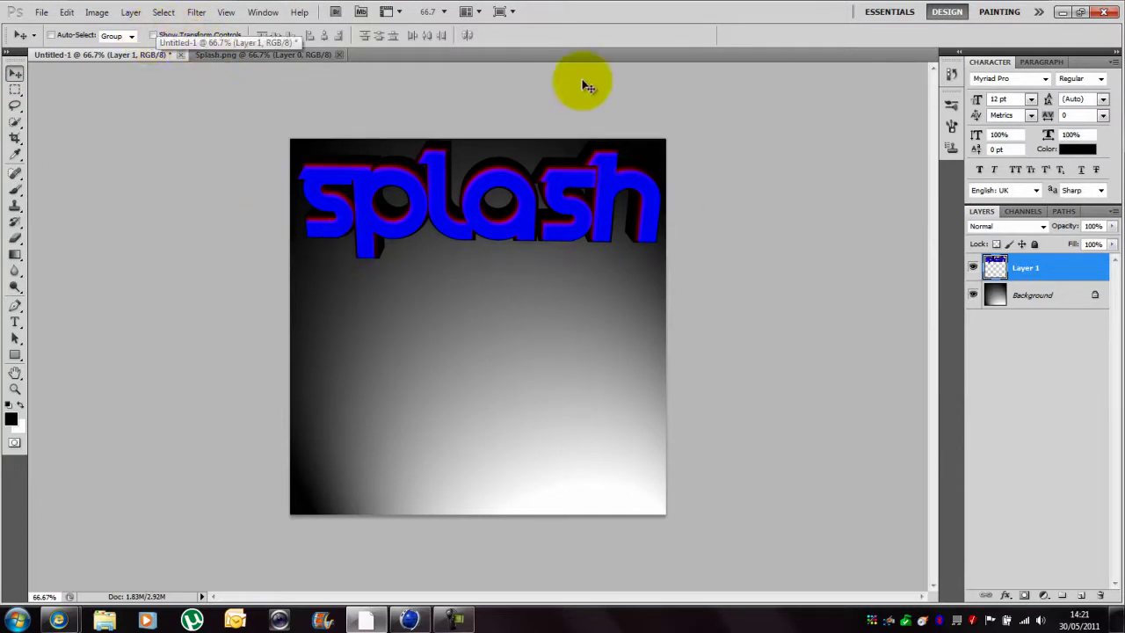
# - Switch to CINEMA 4D and create a new empty project
pyautogui.click(410, 620)
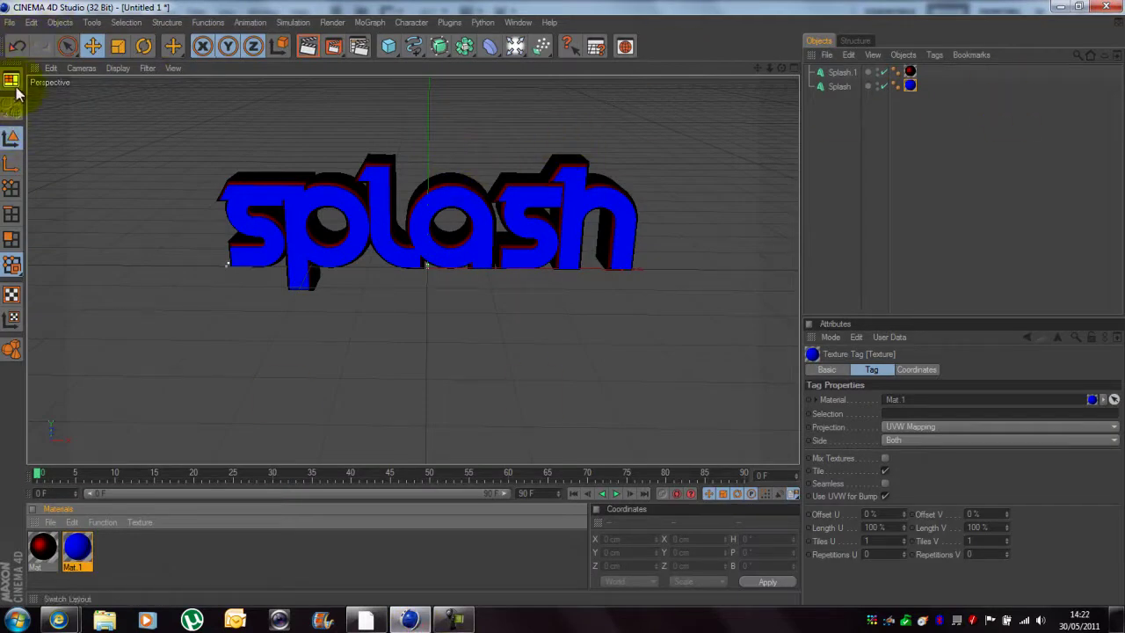
pyautogui.click(8, 22)
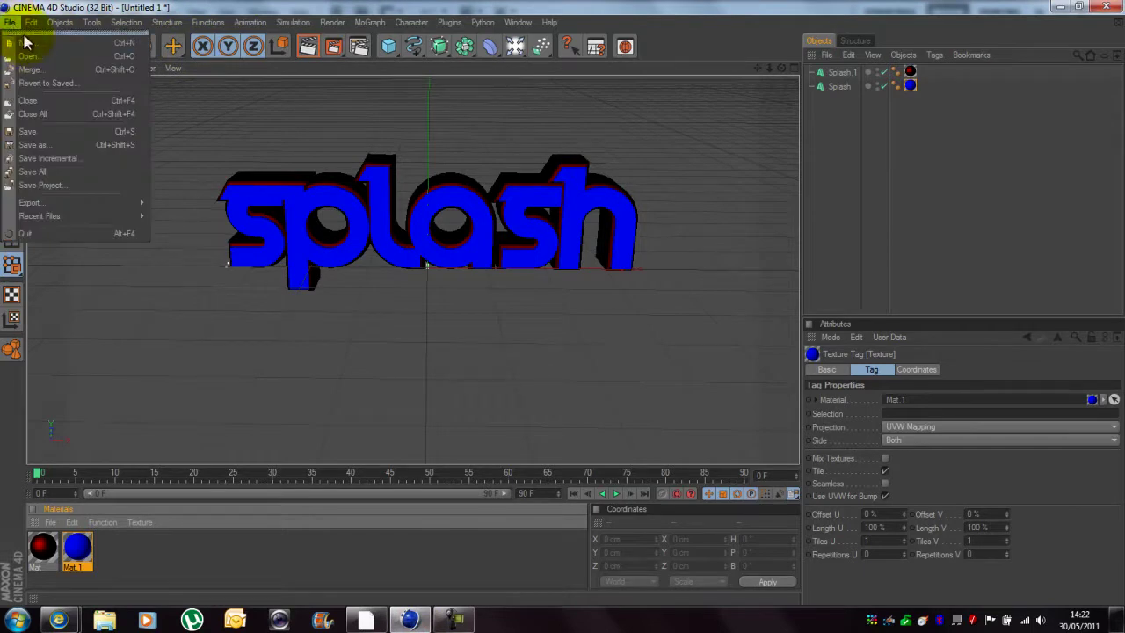
pyautogui.click(27, 42)
pyautogui.moveTo(781, 68); pyautogui.dragTo(564, 310)
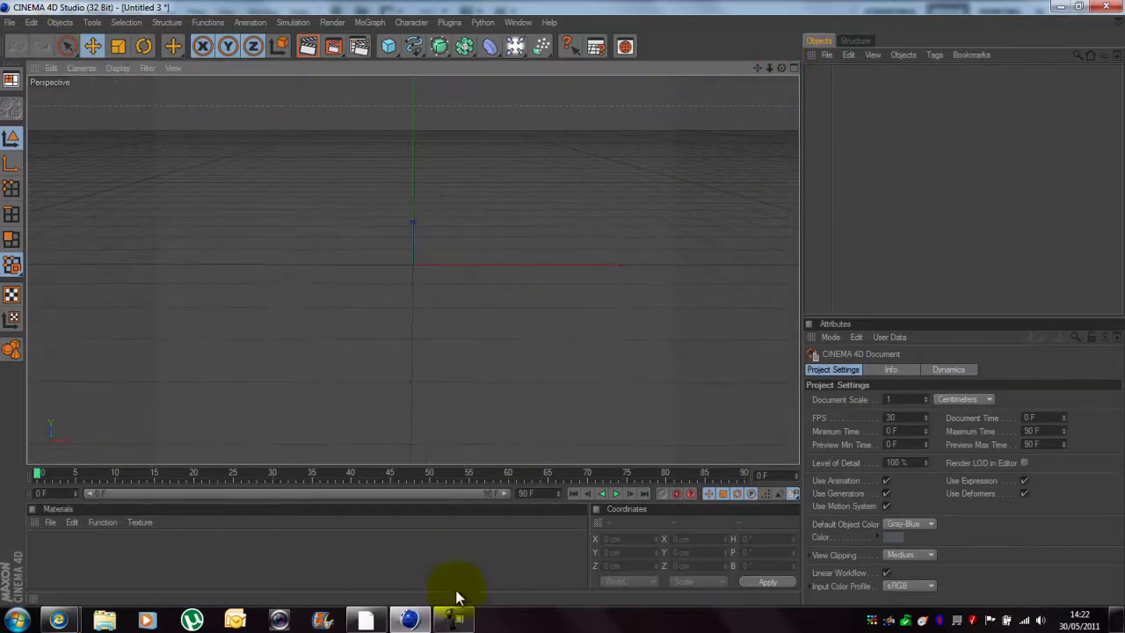
pyautogui.click(453, 620)
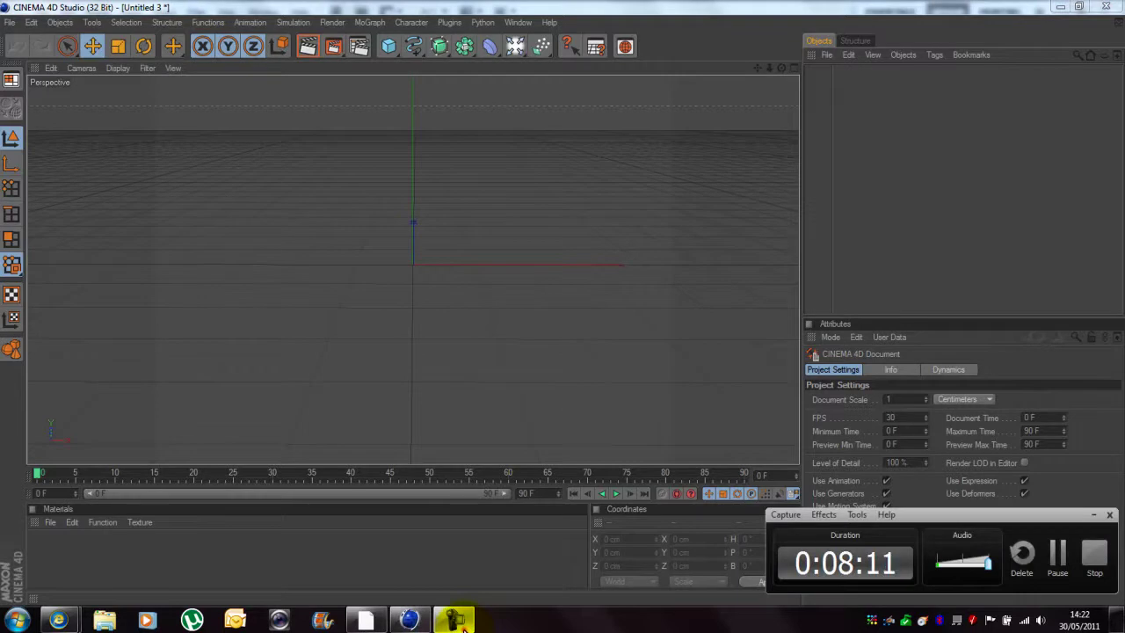
# - Add a MoText object to the empty scene and set its depth to 100 cm
pyautogui.click(369, 21)
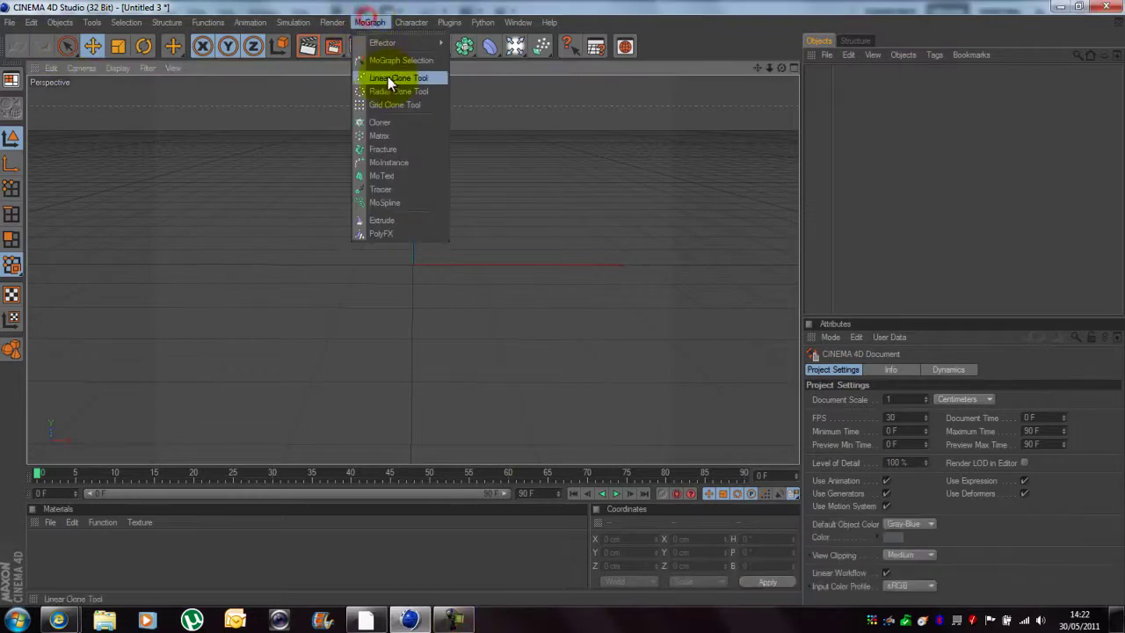
pyautogui.click(387, 180)
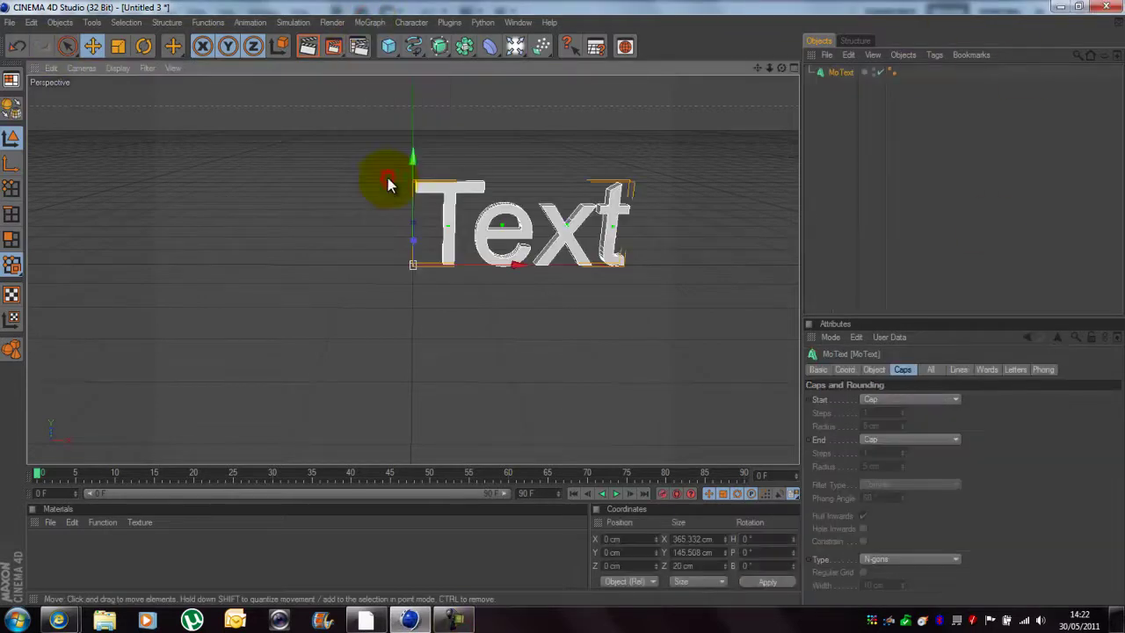
pyautogui.click(874, 369)
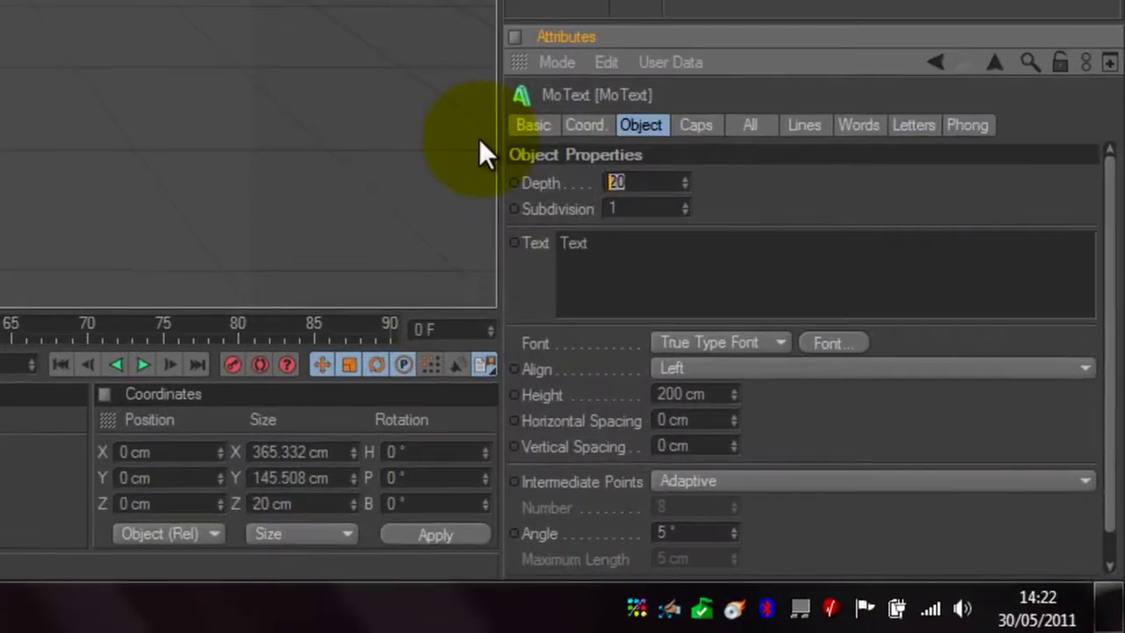
pyautogui.write('100')
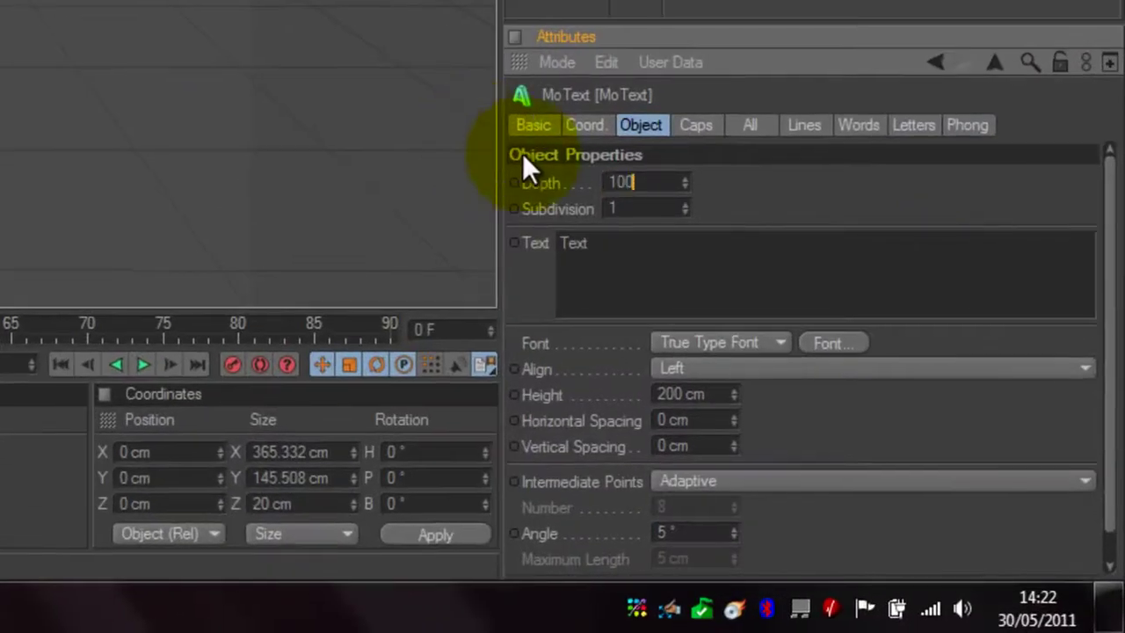
# - Change the MoText wording to "Damage", align it to Middle and switch it to the rounded lowercase display font
pyautogui.click(631, 252)
pyautogui.press('BackSpace')
pyautogui.write('Damage')
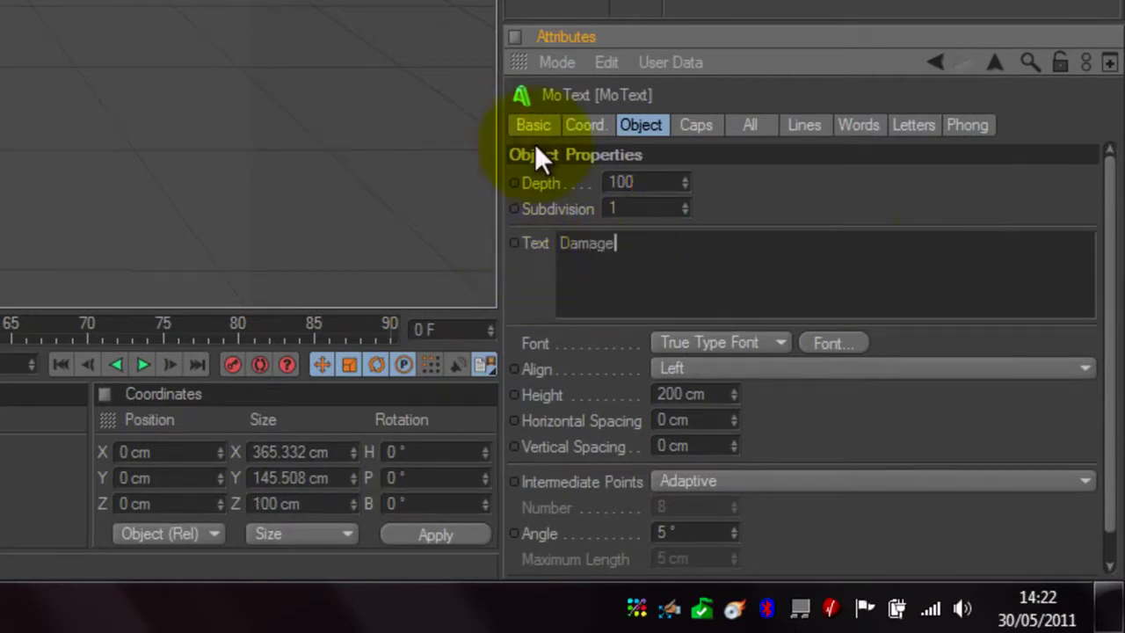
pyautogui.click(770, 368)
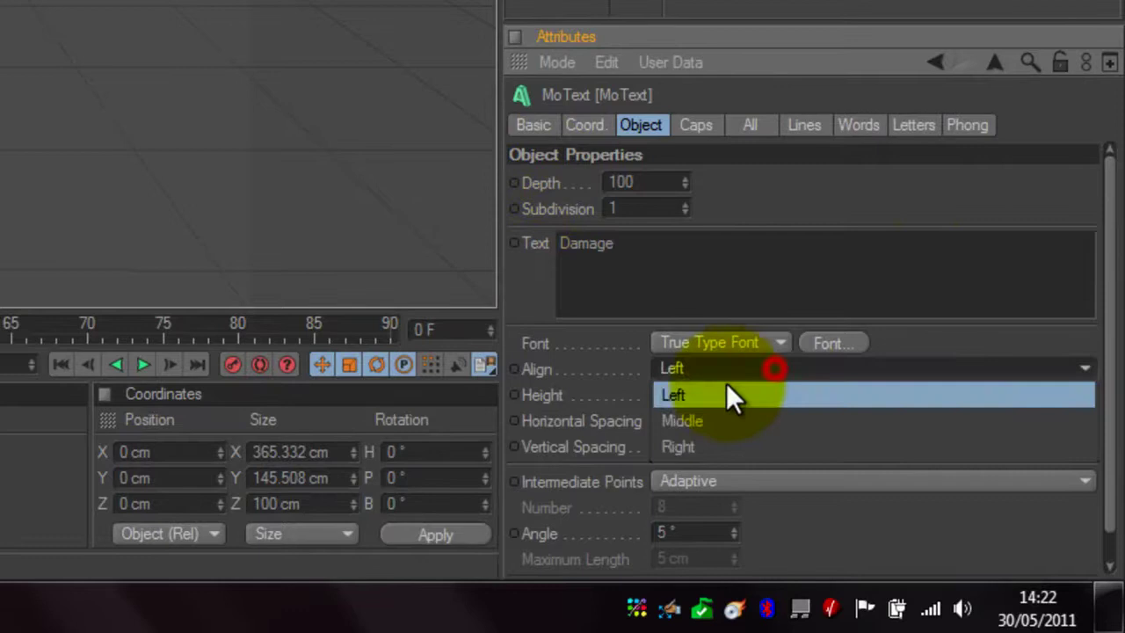
pyautogui.click(674, 420)
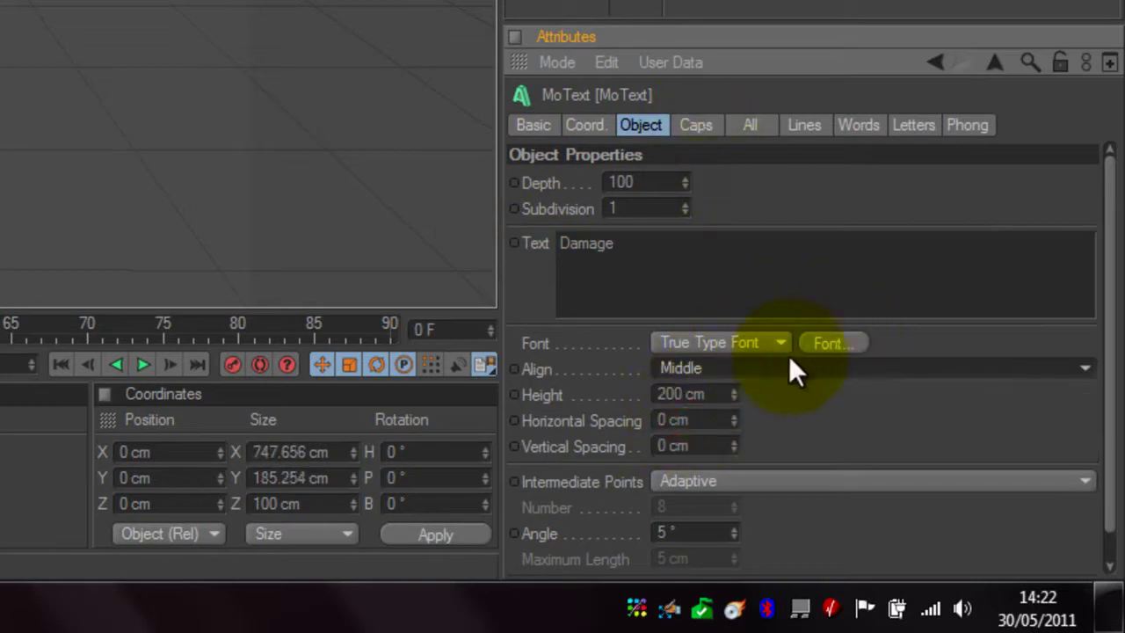
pyautogui.click(813, 343)
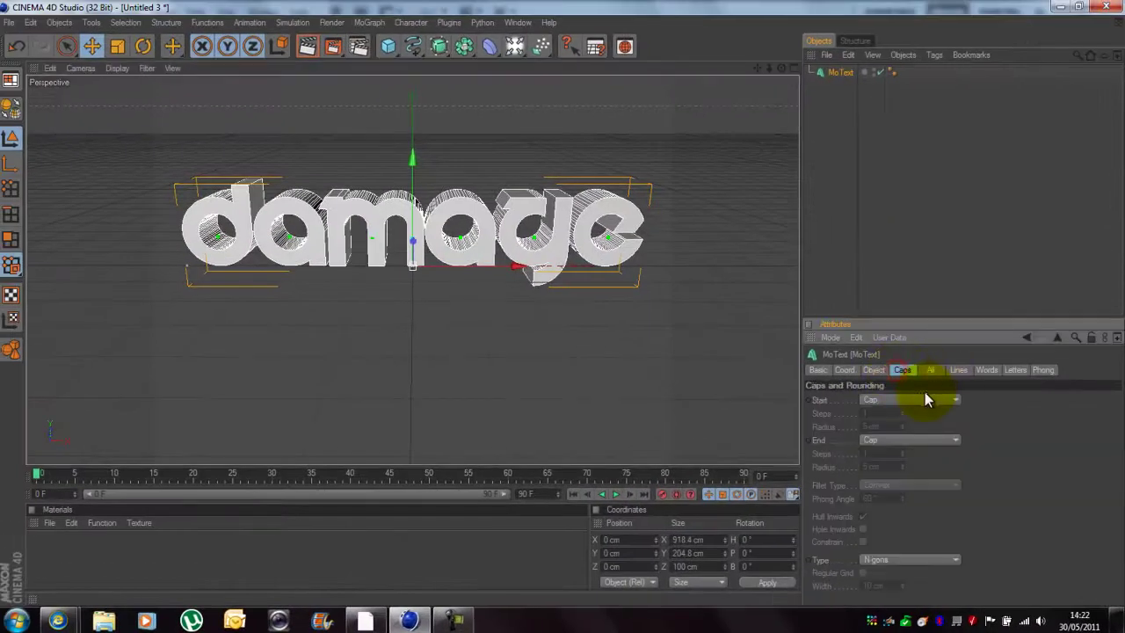
# - Rename the MoText object as Dam
pyautogui.click(932, 244)
pyautogui.doubleClick(841, 73)
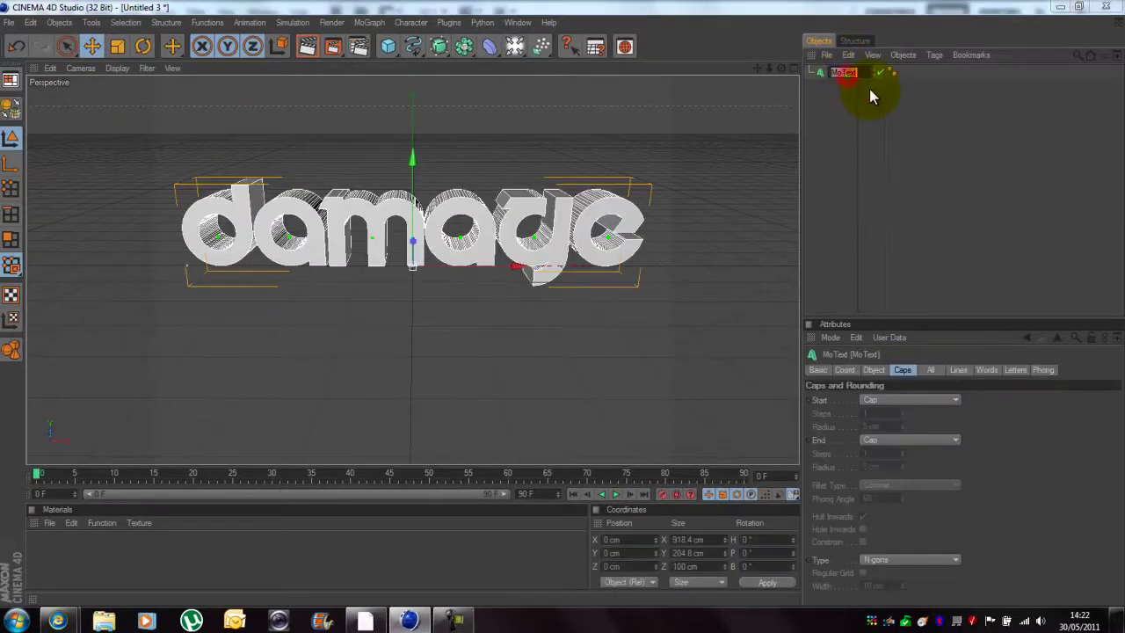
pyautogui.write('Dam')
pyautogui.press('Return')
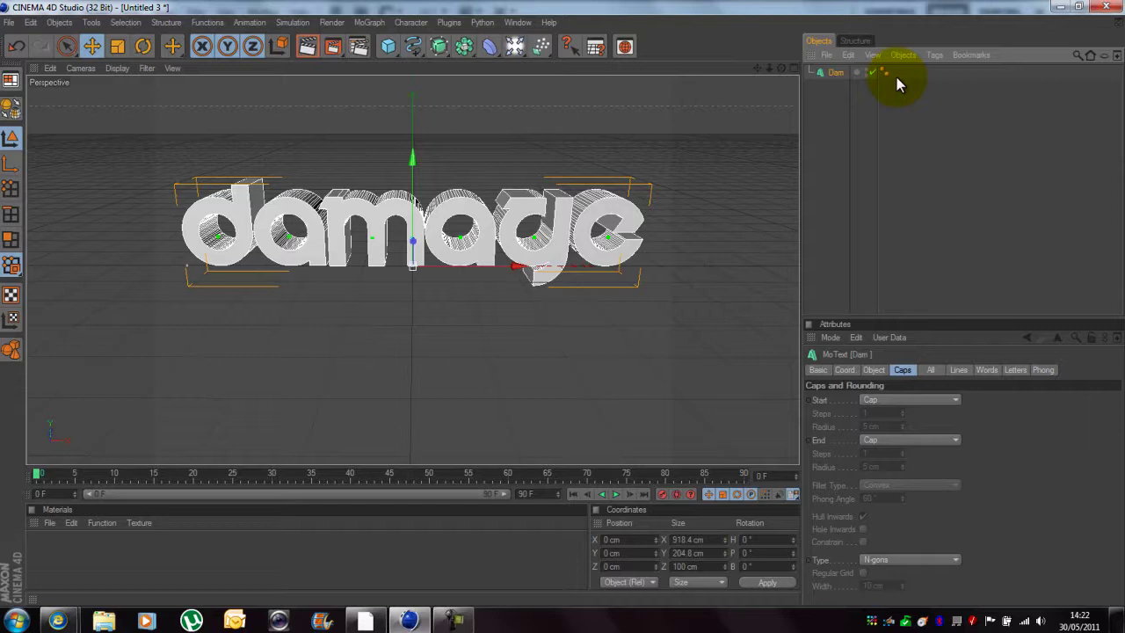
# - Duplicate the Dam text object and set the copy's depth to 70 cm
pyautogui.hotkey('ctrl', 'v')
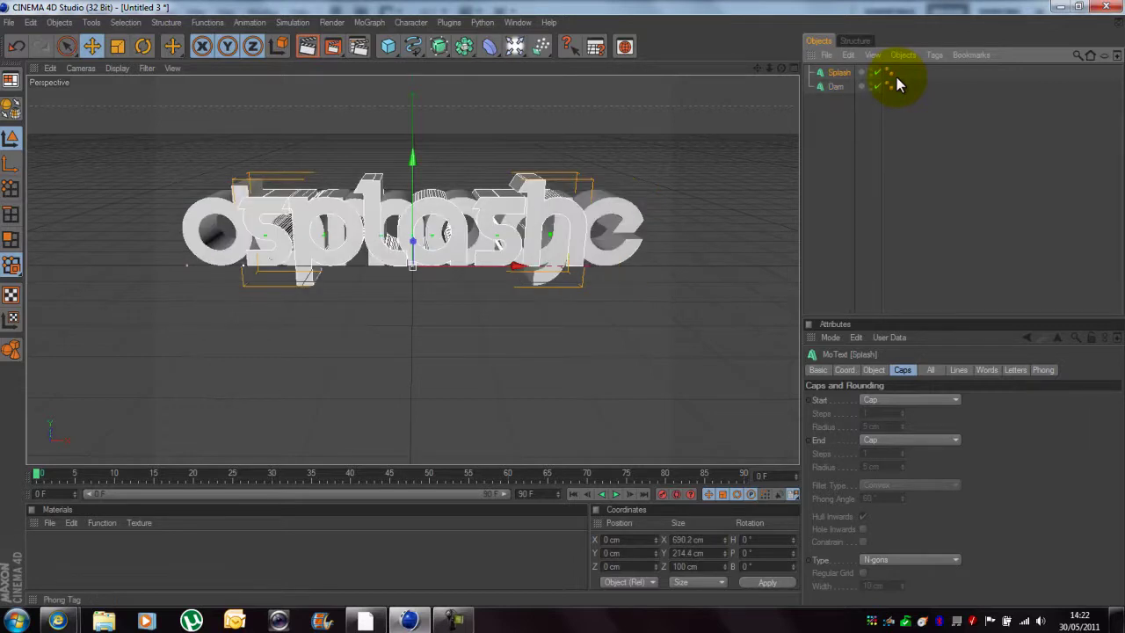
pyautogui.press('Delete')
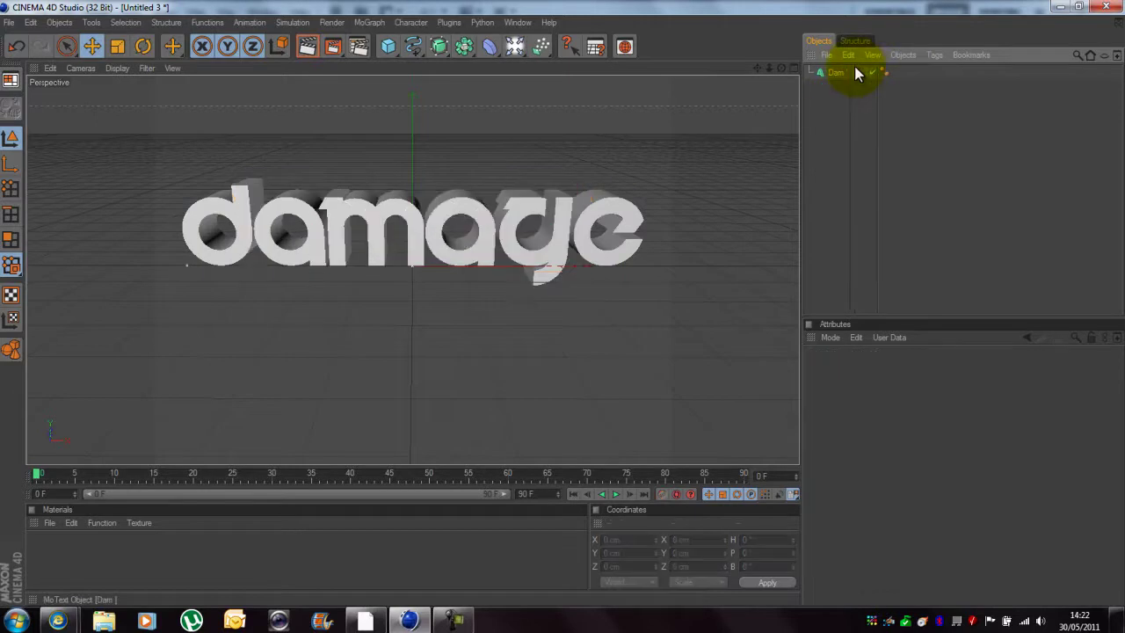
pyautogui.click(835, 72)
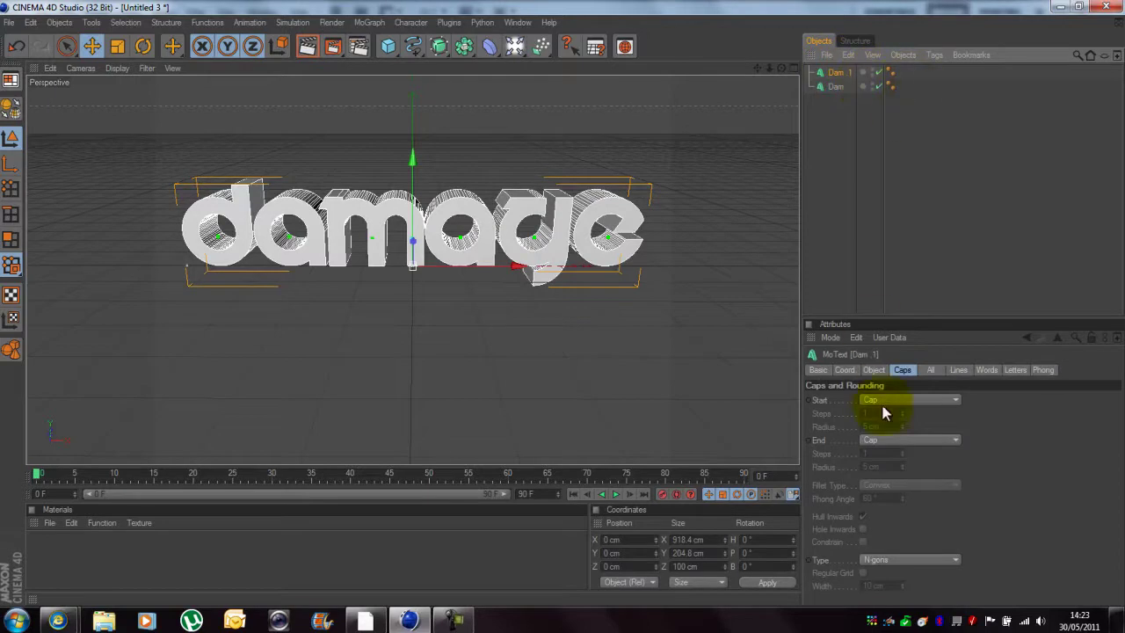
pyautogui.click(845, 370)
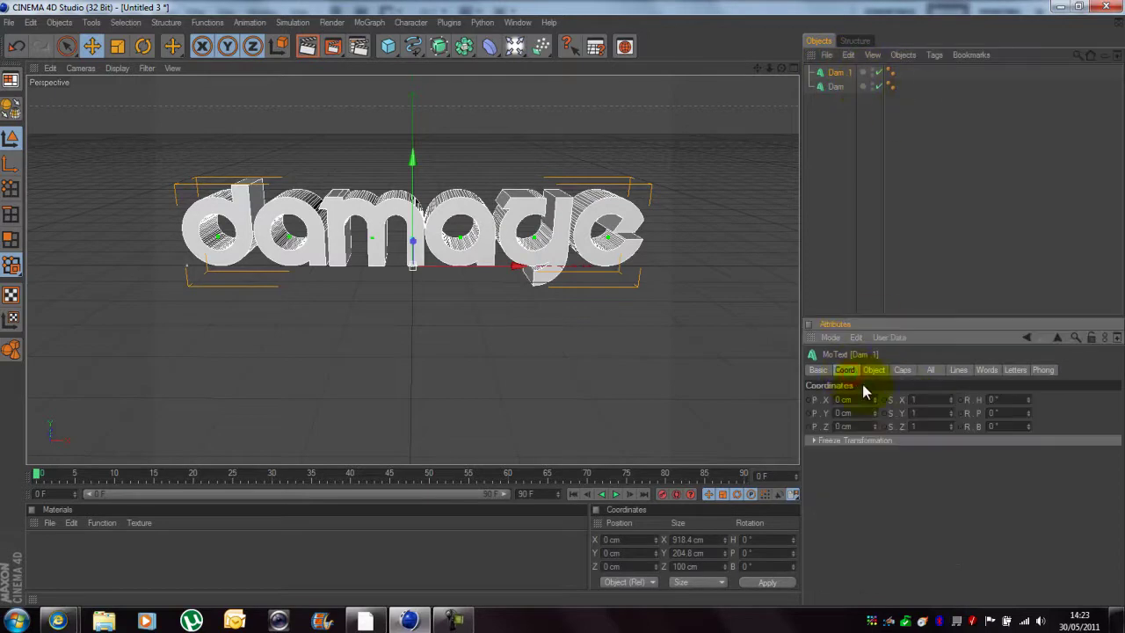
pyautogui.click(874, 370)
pyautogui.click(878, 400)
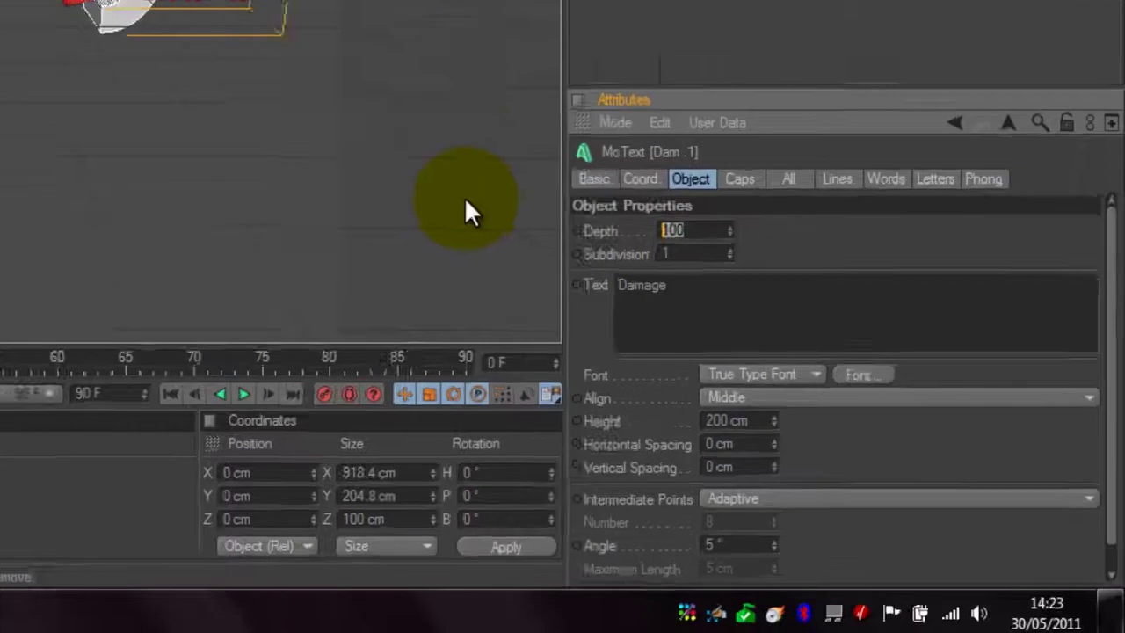
pyautogui.write('70')
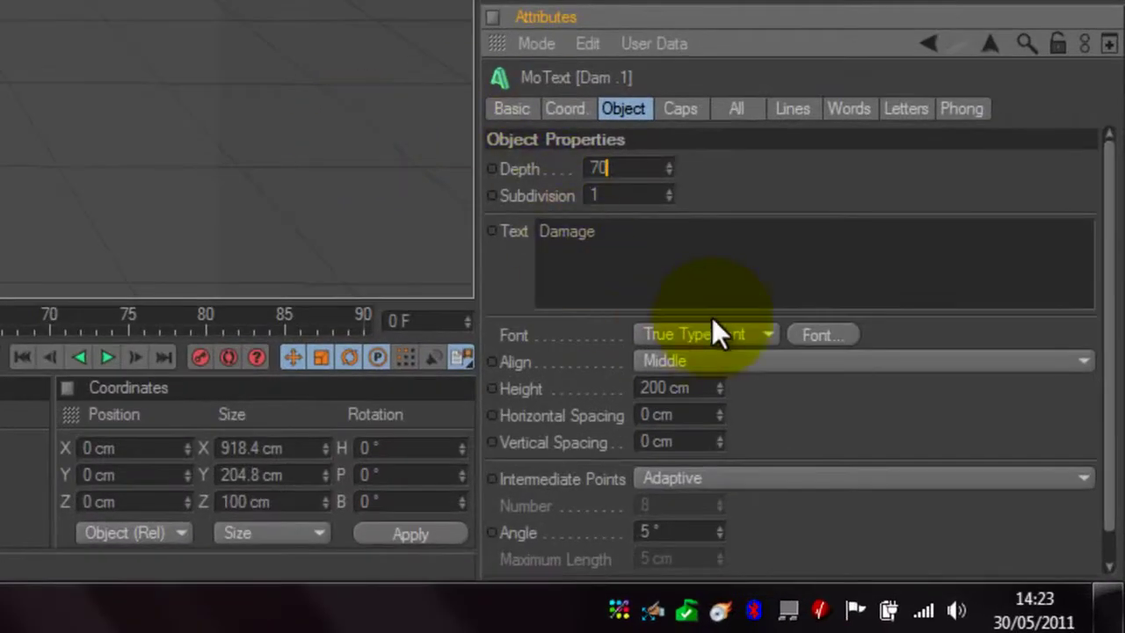
# - Set both the start and end caps of the Dam .1 text to Fillet Cap
pyautogui.click(679, 108)
pyautogui.click(656, 168)
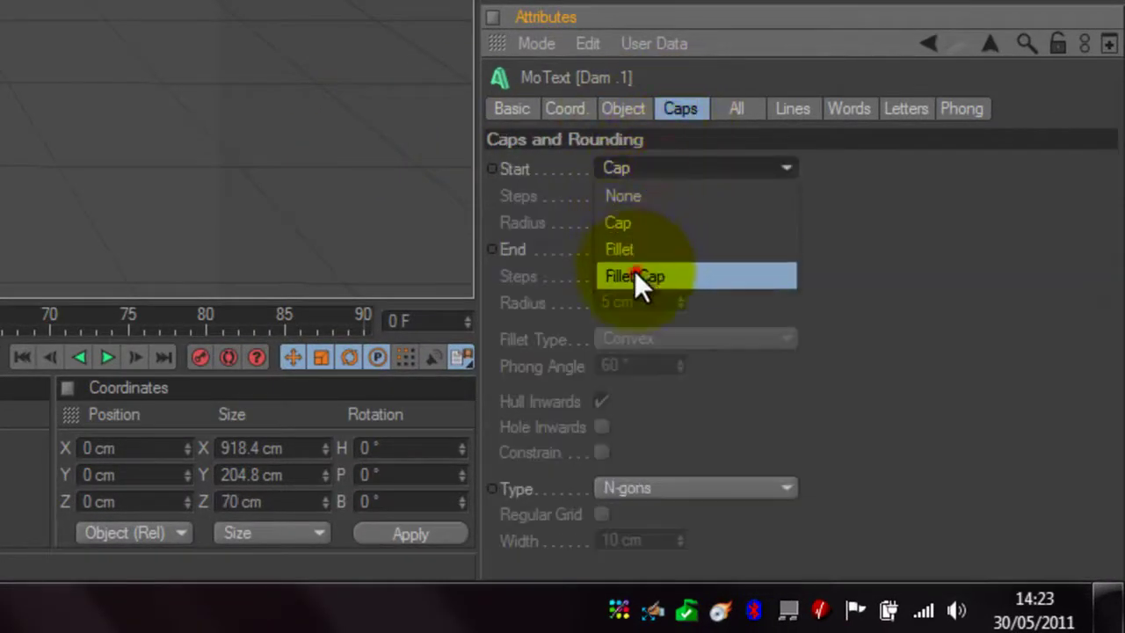
pyautogui.click(640, 278)
pyautogui.click(648, 251)
pyautogui.click(642, 356)
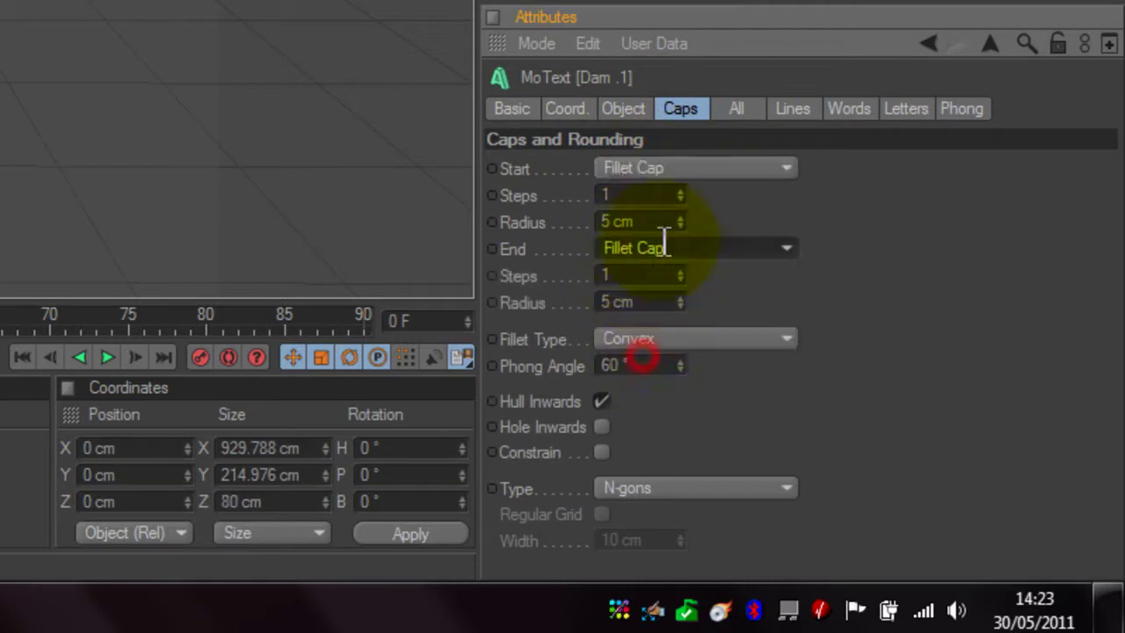
# - Give the start and end fillets of the Dam .1 text 3 steps and a 7 cm radius each
pyautogui.click(679, 191)
pyautogui.click(679, 190)
pyautogui.click(680, 225)
pyautogui.click(682, 225)
pyautogui.click(680, 219)
pyautogui.click(680, 219)
pyautogui.click(680, 218)
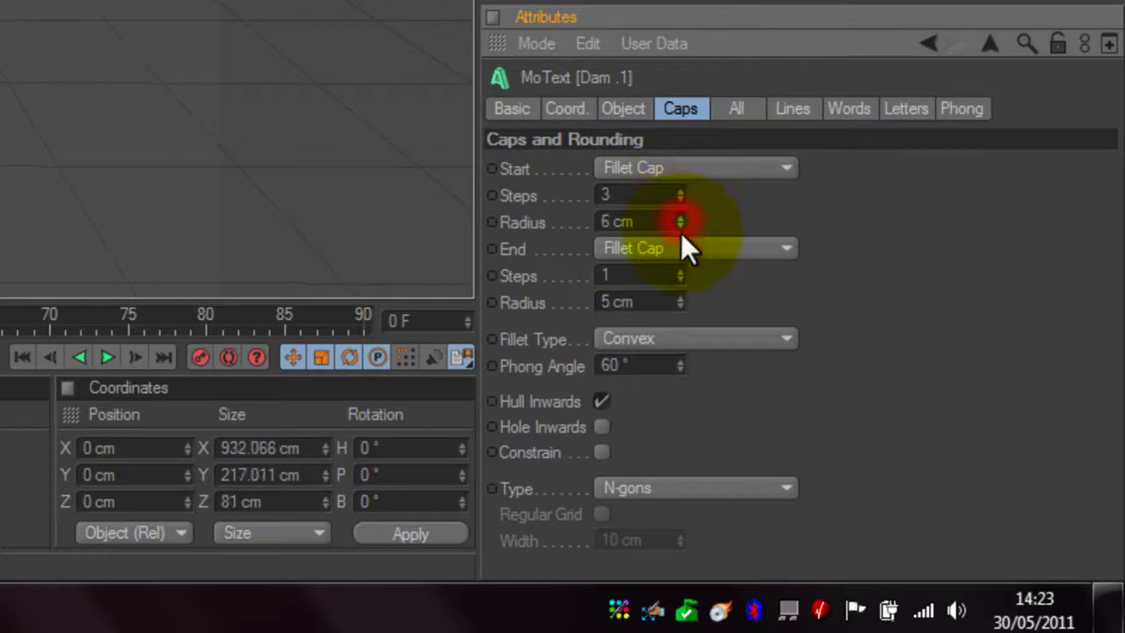
pyautogui.click(680, 218)
pyautogui.click(680, 272)
pyautogui.click(680, 272)
pyautogui.click(680, 298)
pyautogui.click(680, 298)
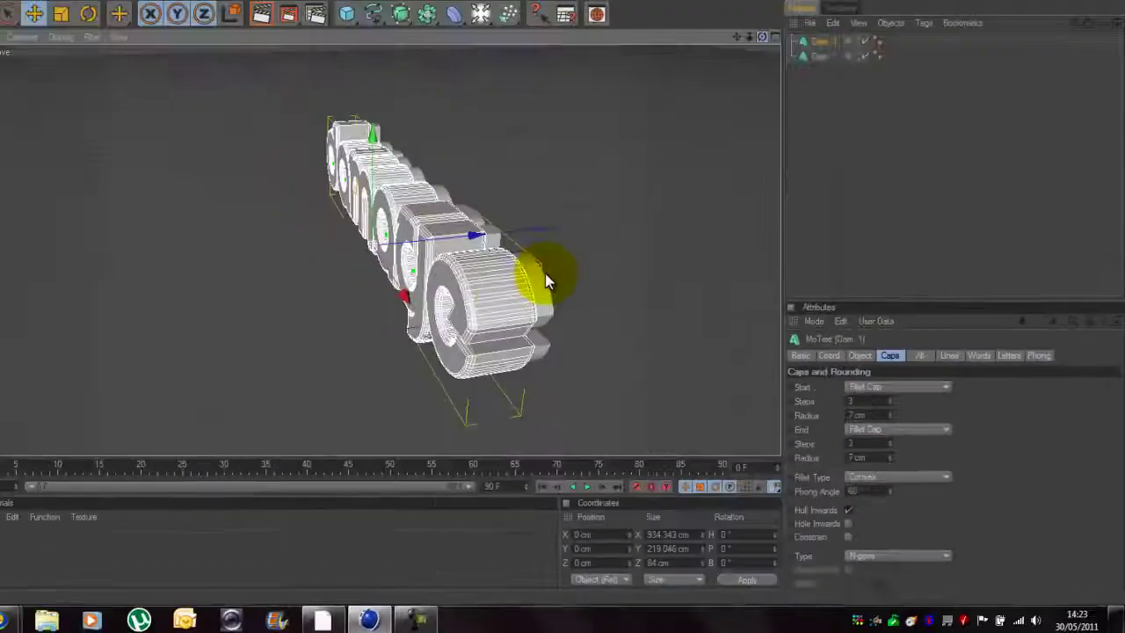
# - Move the Dam .1 text along the Z axis to about 15.6 cm, return to a front view and deselect it
pyautogui.keyDown('alt'); pyautogui.moveTo(545, 273); pyautogui.dragTo(432, 226); pyautogui.keyUp('alt')
pyautogui.moveTo(516, 264); pyautogui.dragTo(561, 303)
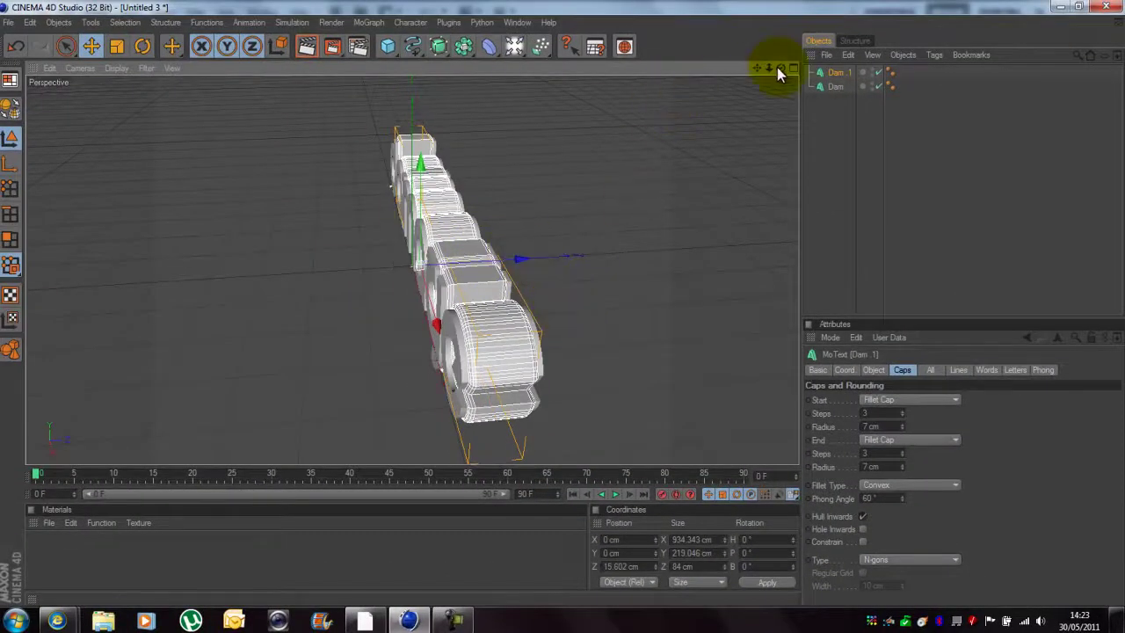
pyautogui.moveTo(780, 68); pyautogui.dragTo(561, 303)
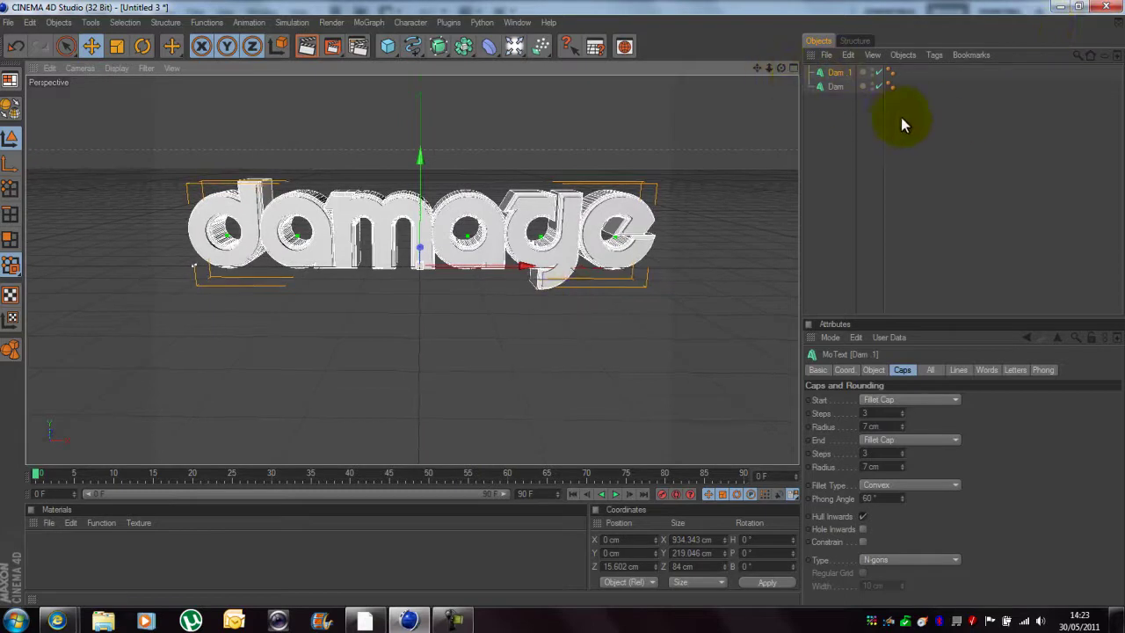
pyautogui.click(973, 166)
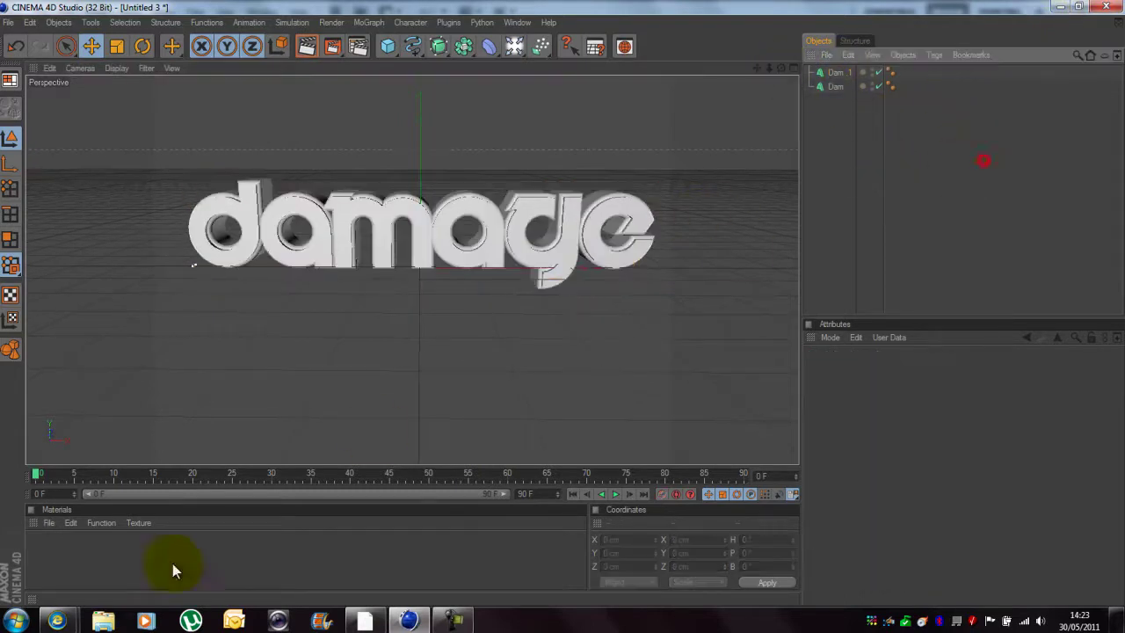
# - Create a new material and duplicate it to get a second one
pyautogui.doubleClick(51, 561)
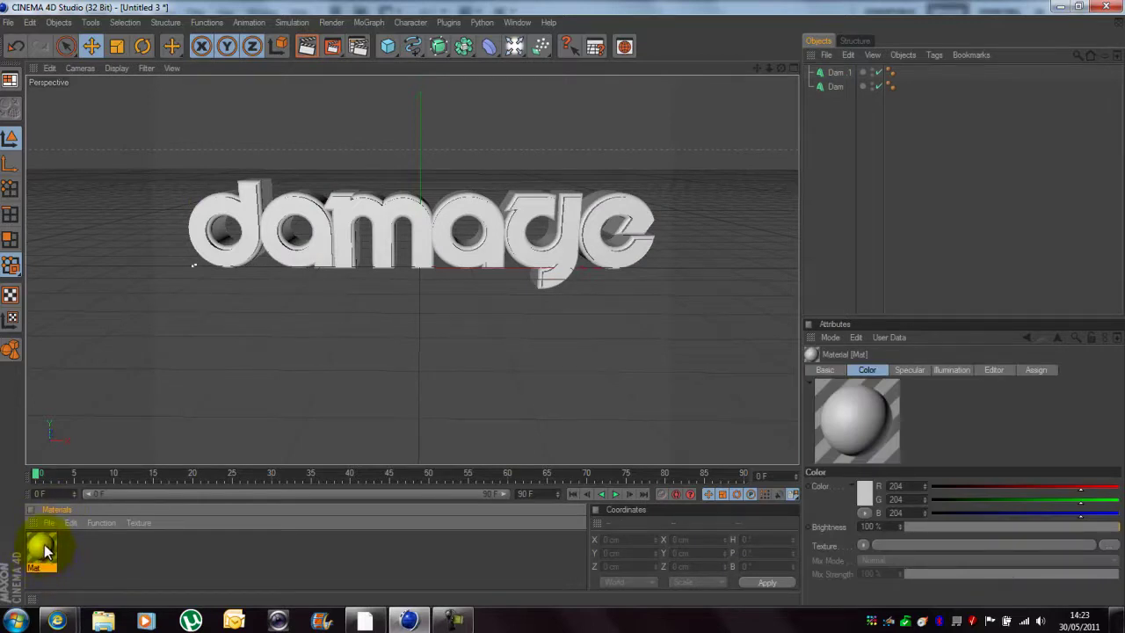
pyautogui.click(44, 546)
pyautogui.keyDown('ctrl'); pyautogui.moveTo(55, 543); pyautogui.dragTo(88, 552); pyautogui.keyUp('ctrl')
# - Set the colour of the Mat material to black with R, G and B all at 0
pyautogui.doubleClick(45, 546)
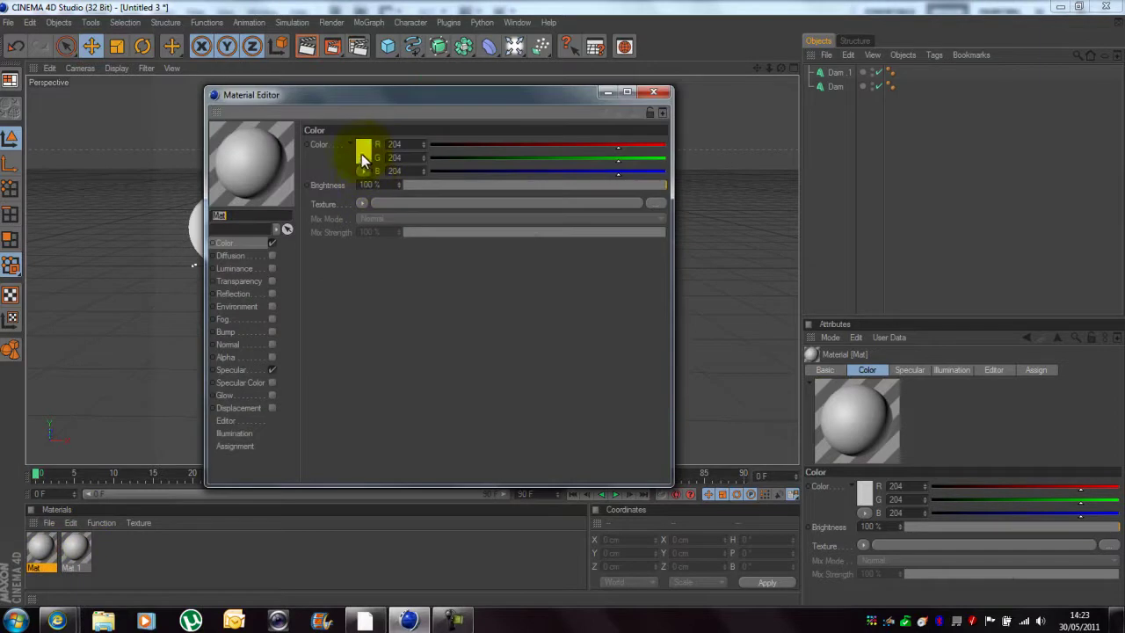
pyautogui.click(435, 144)
pyautogui.click(431, 158)
pyautogui.moveTo(619, 174); pyautogui.dragTo(413, 172)
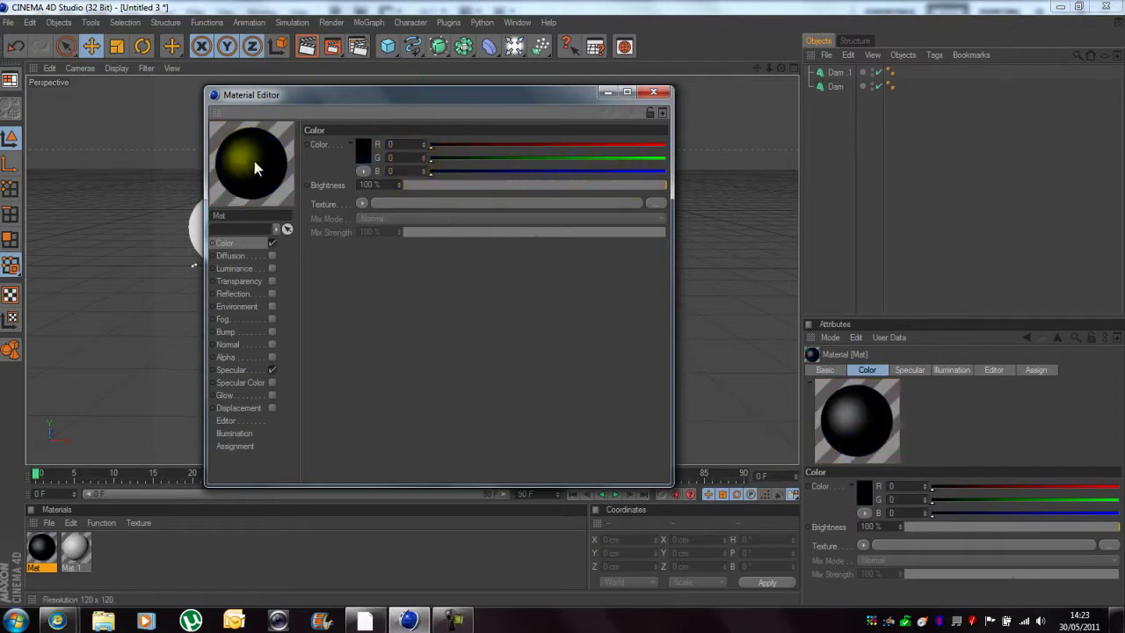
# - Enable Specular Color on the Mat material and set it to pure red (R 255, G 0, B 0)
pyautogui.click(235, 370)
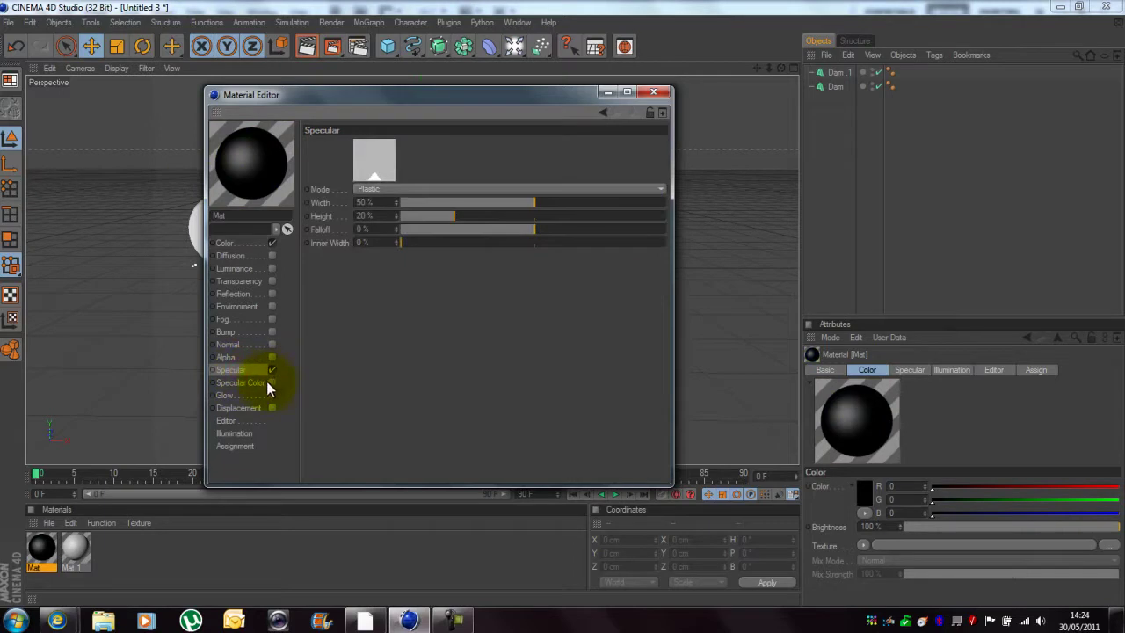
pyautogui.click(273, 382)
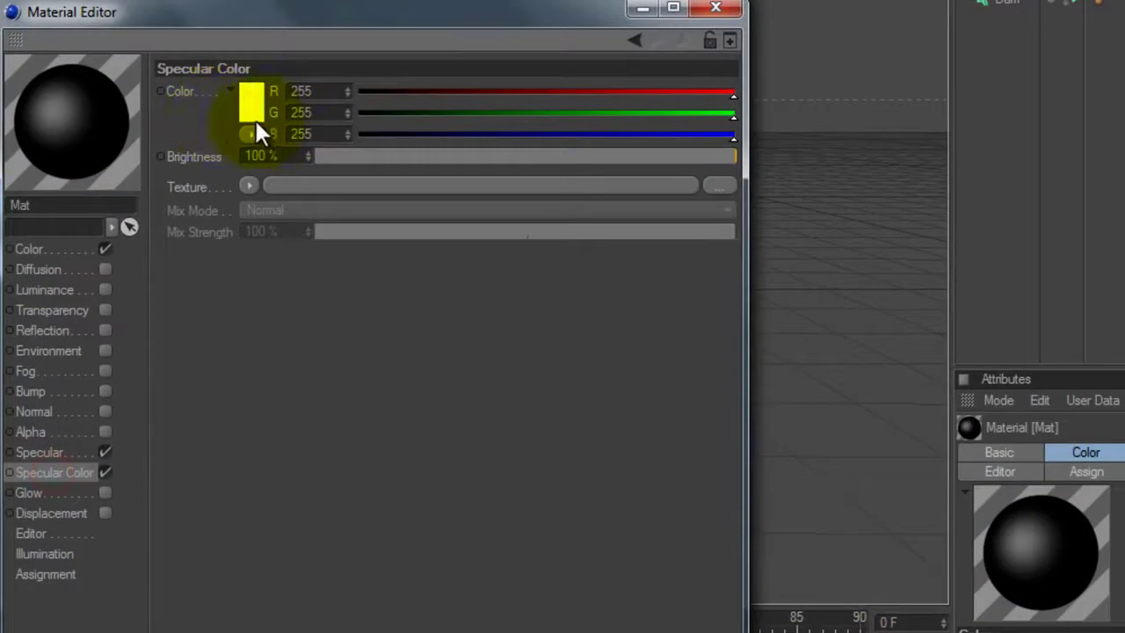
pyautogui.moveTo(733, 120); pyautogui.dragTo(341, 133)
pyautogui.moveTo(415, 133); pyautogui.dragTo(325, 129)
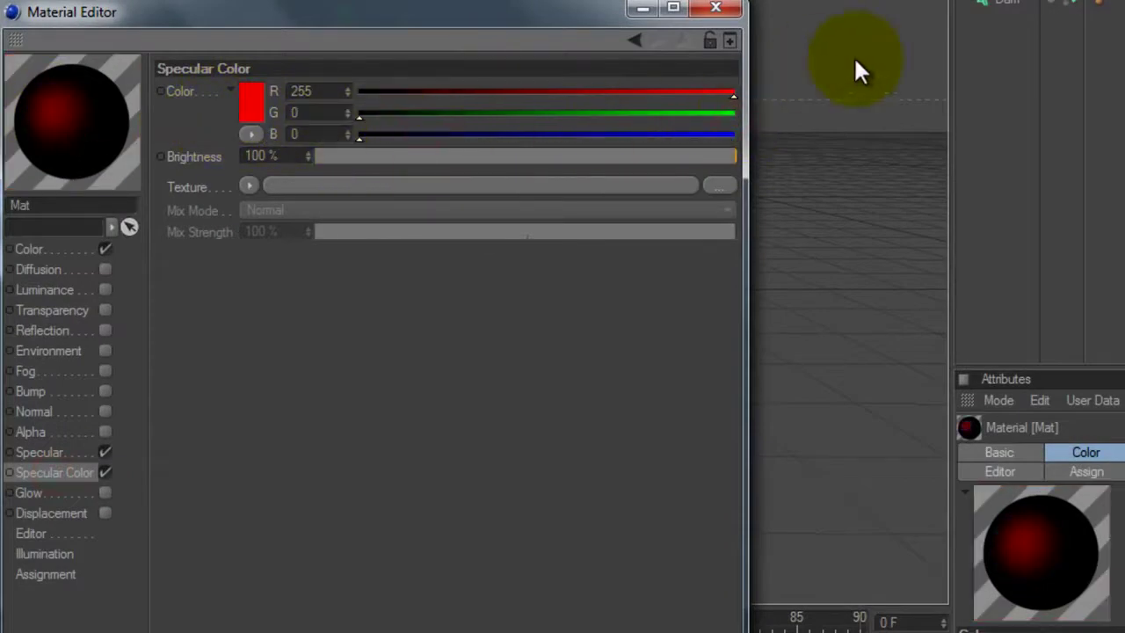
# - Enable Glow on the Mat material and apply the material to the Dam .1 text
pyautogui.click(103, 491)
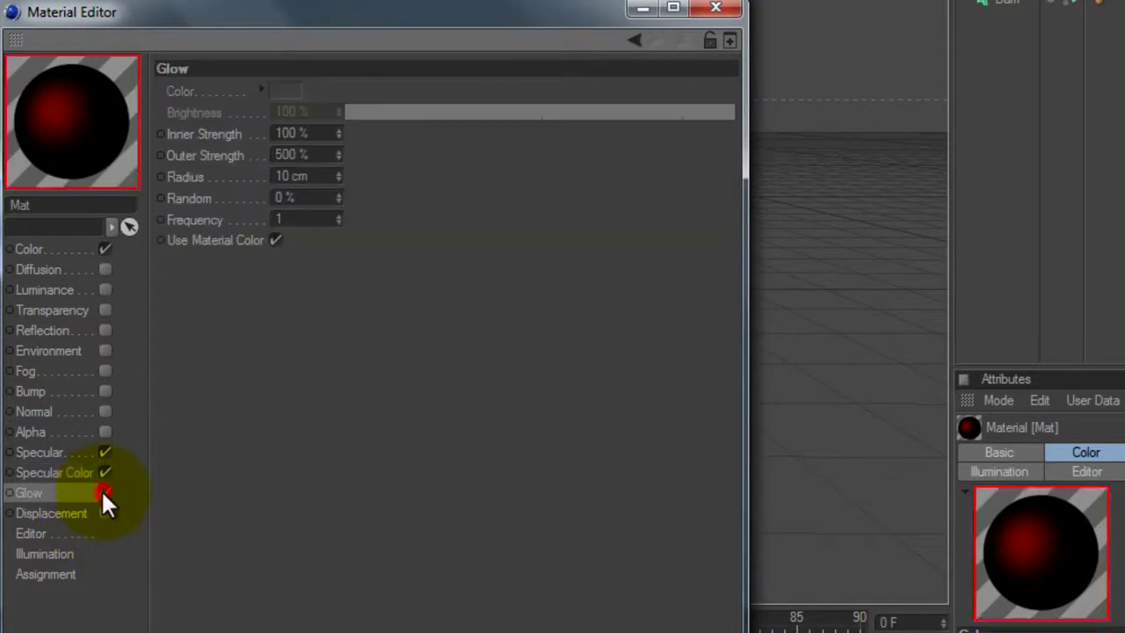
pyautogui.click(715, 7)
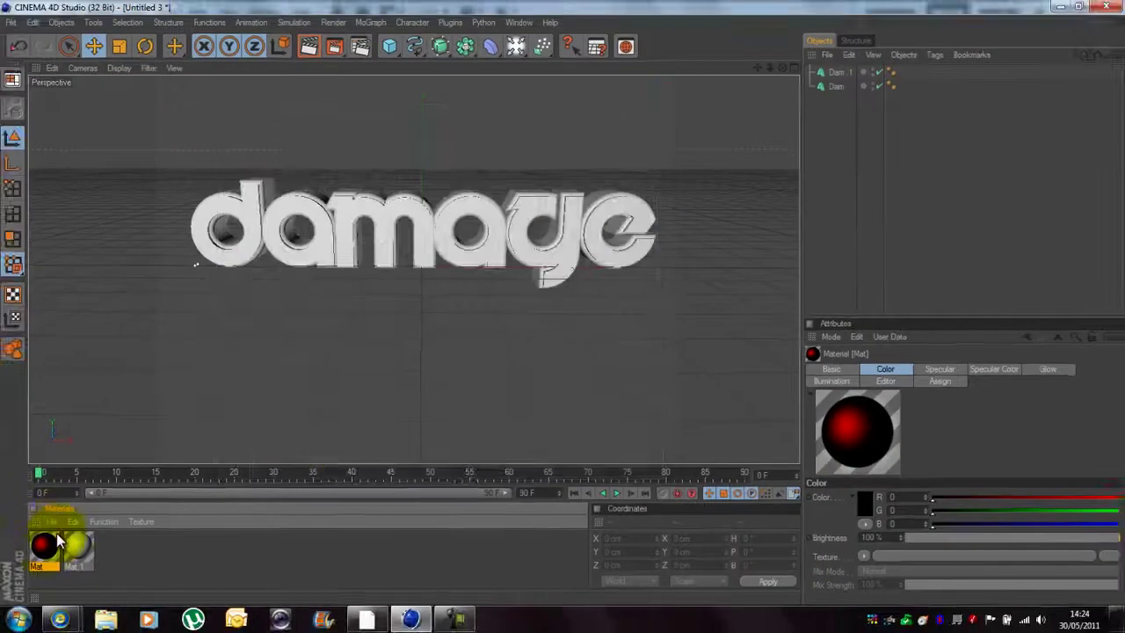
pyautogui.moveTo(220, 237); pyautogui.dragTo(221, 238)
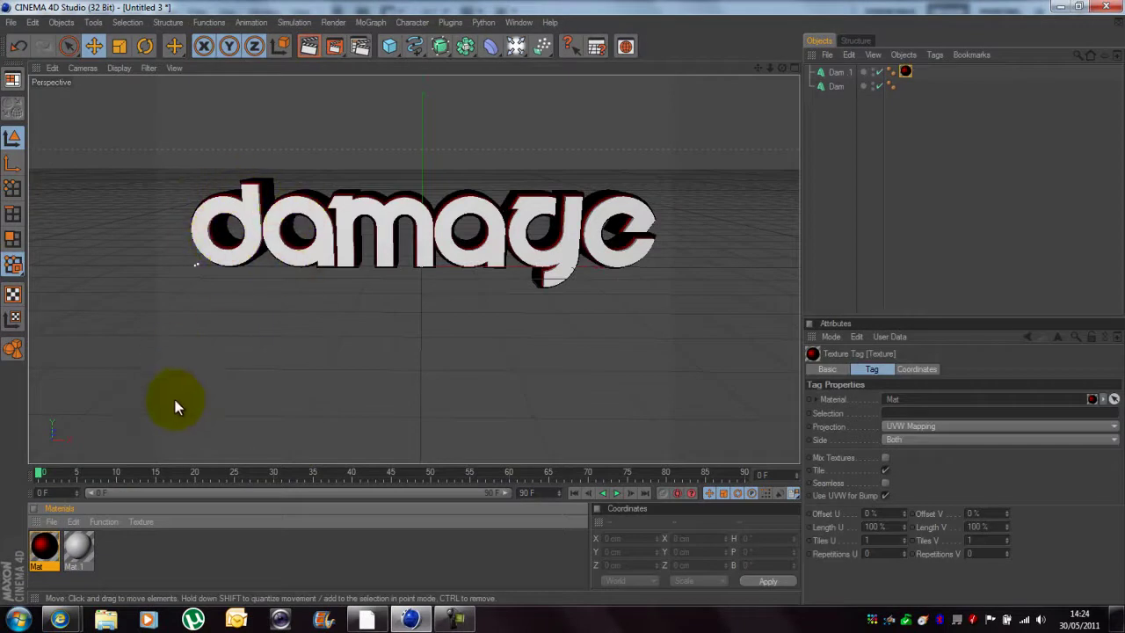
# - Set the colour of the Mat.1 material to pure blue with R 0, G 0 and B 255
pyautogui.doubleClick(80, 547)
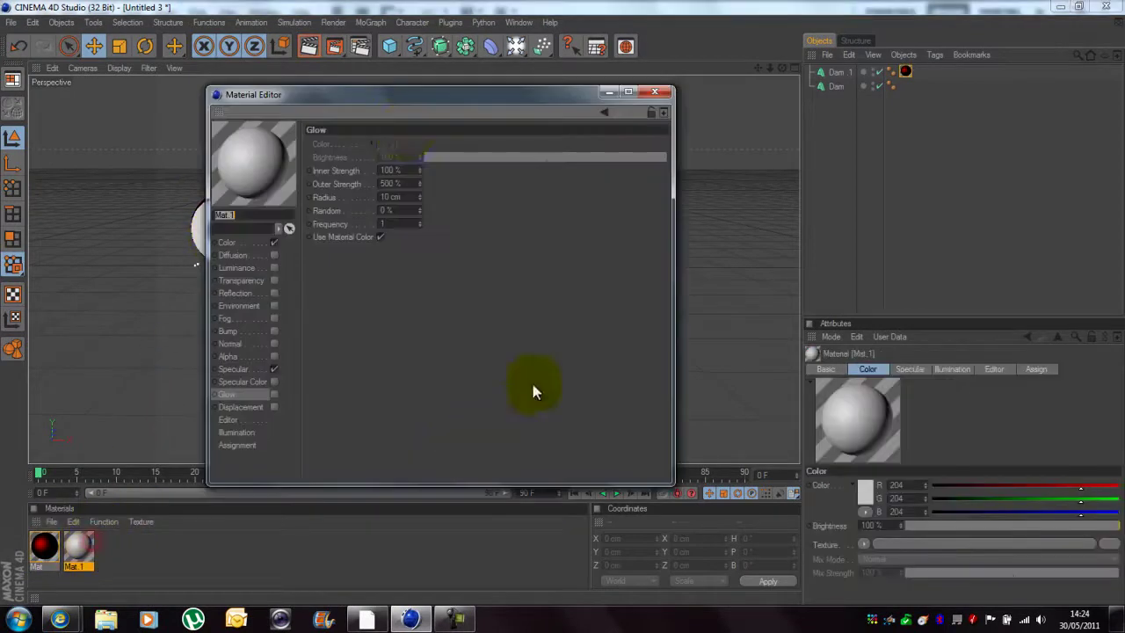
pyautogui.click(238, 245)
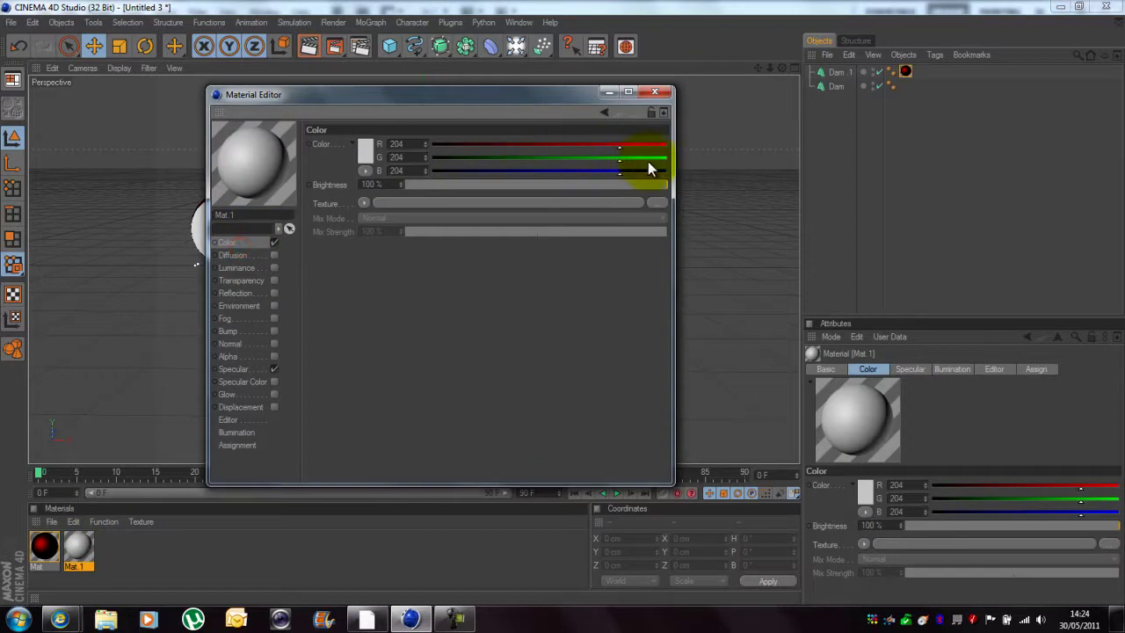
pyautogui.moveTo(615, 161); pyautogui.dragTo(352, 163)
pyautogui.moveTo(439, 146); pyautogui.dragTo(410, 149)
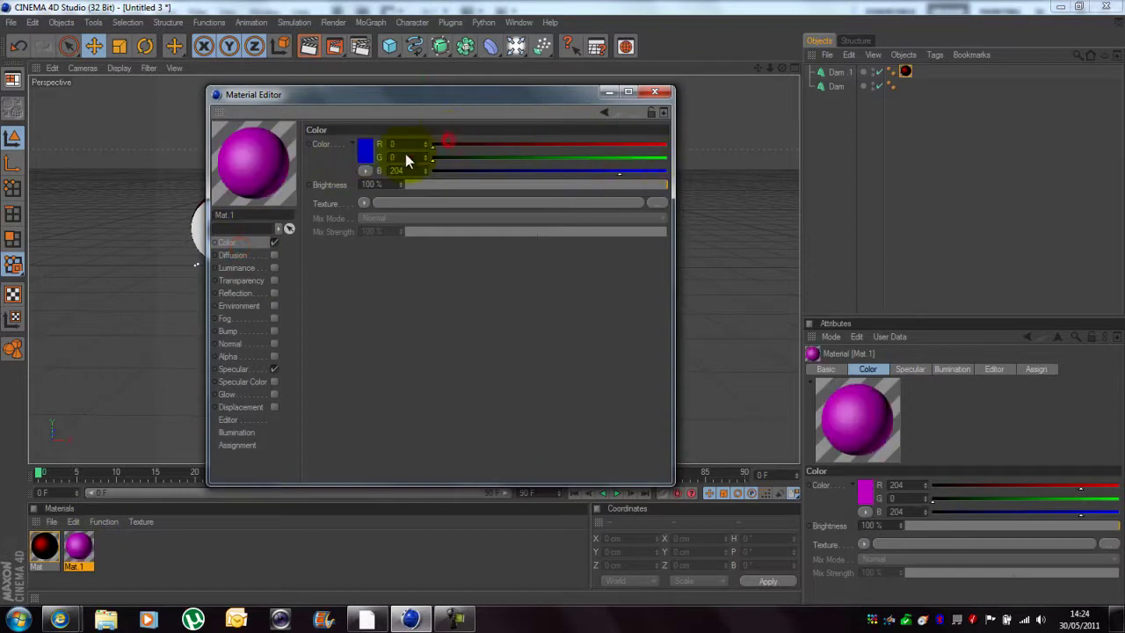
pyautogui.moveTo(617, 173); pyautogui.dragTo(808, 172)
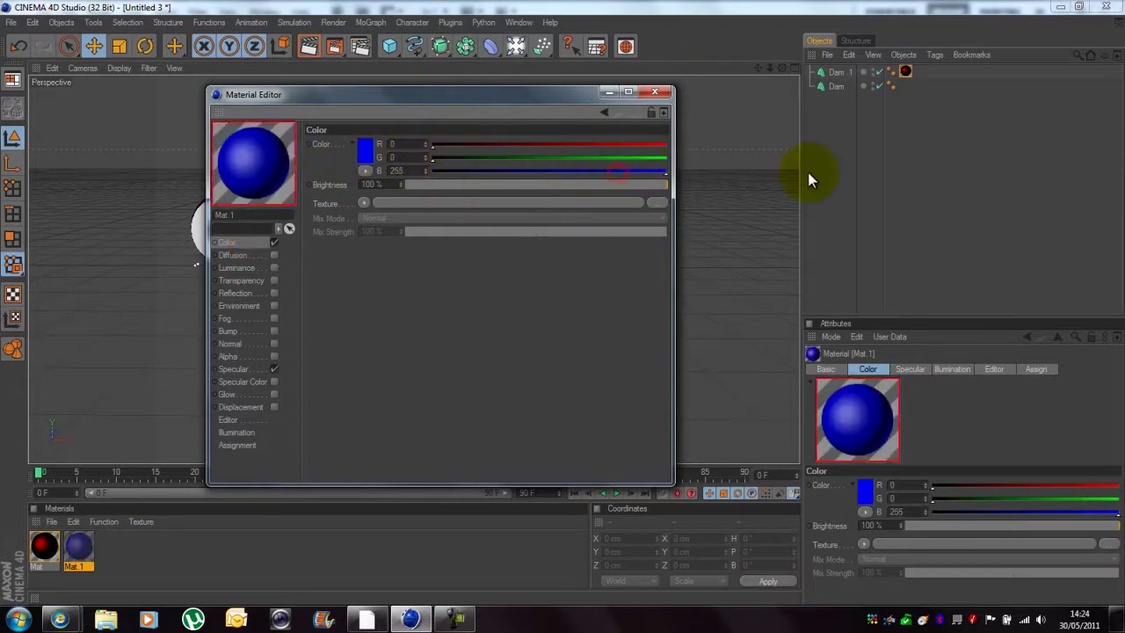
# - Disable Specular and enable Glow on the Mat.1 material, and apply it to the Dam text
pyautogui.click(274, 369)
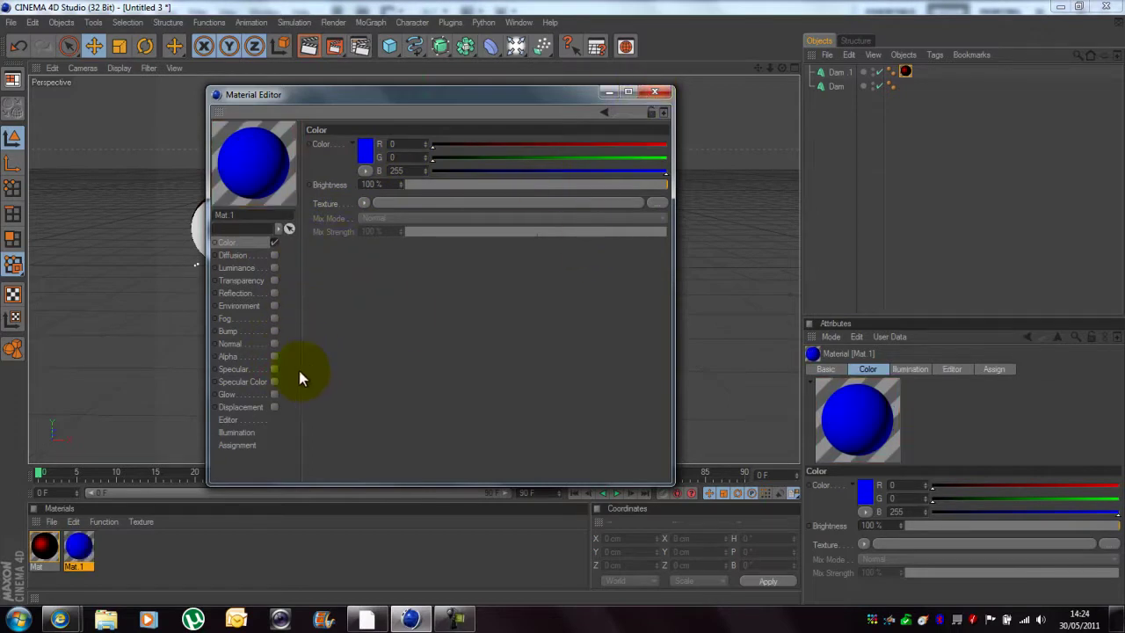
pyautogui.click(274, 394)
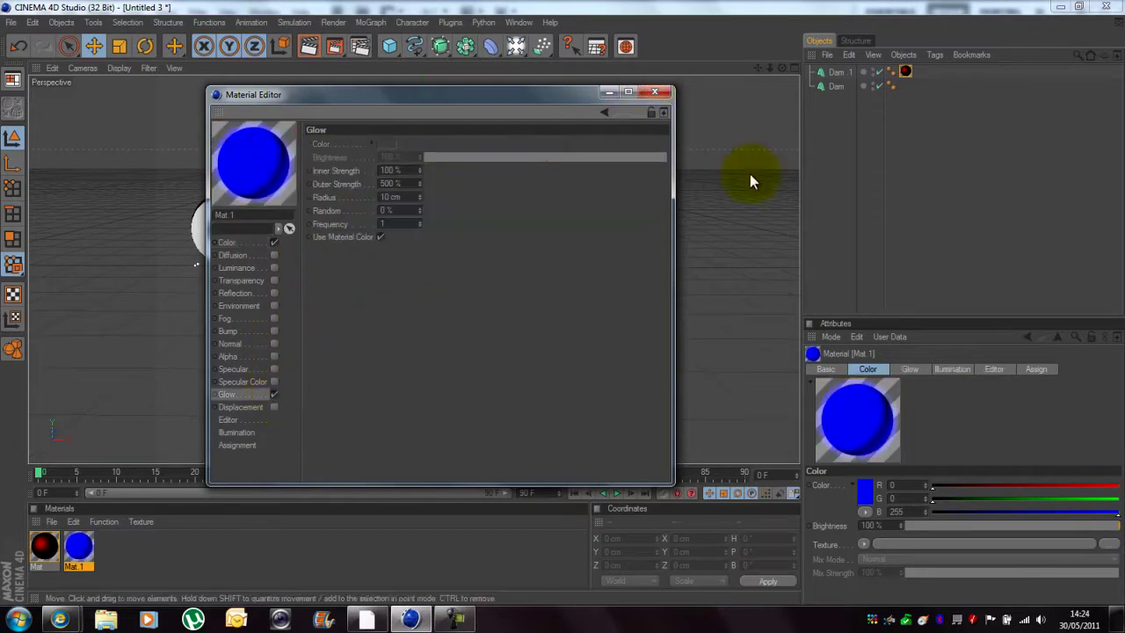
pyautogui.click(654, 91)
pyautogui.moveTo(78, 541); pyautogui.dragTo(233, 265)
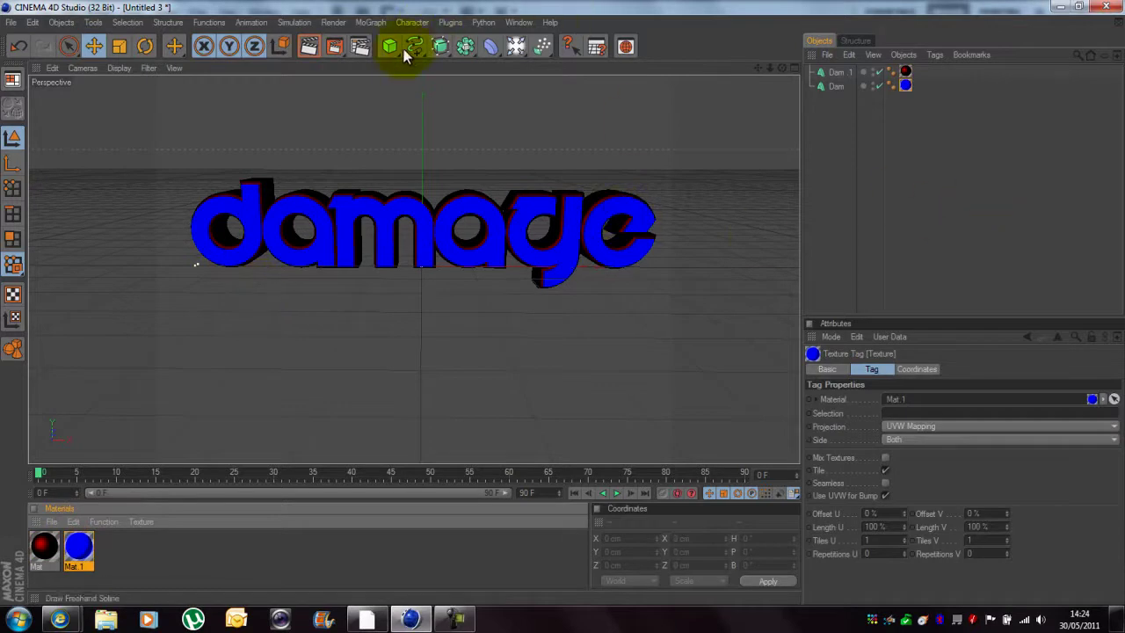
# - Set the render output size to 1000 pixels wide and 700 pixels high
pyautogui.click(358, 49)
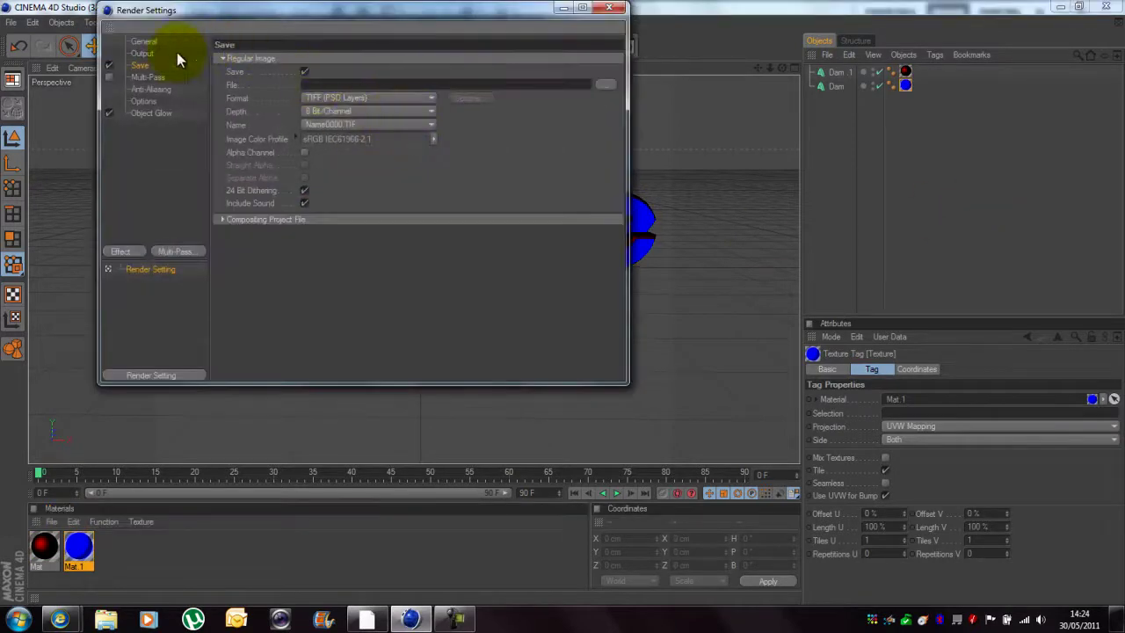
pyautogui.click(145, 52)
pyautogui.doubleClick(307, 71)
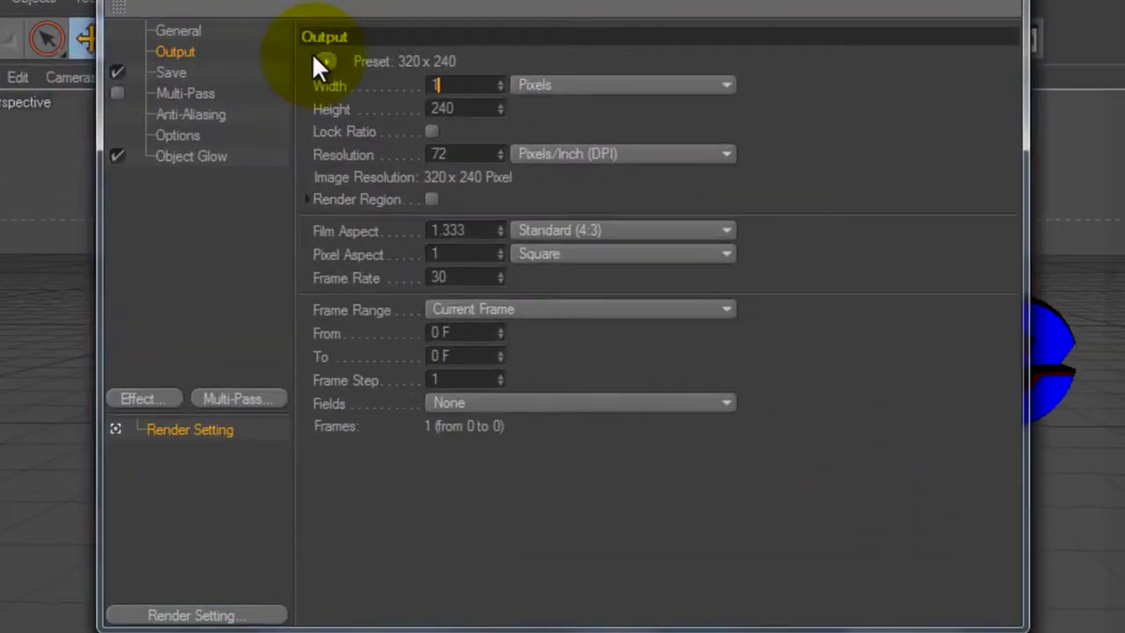
pyautogui.write('000')
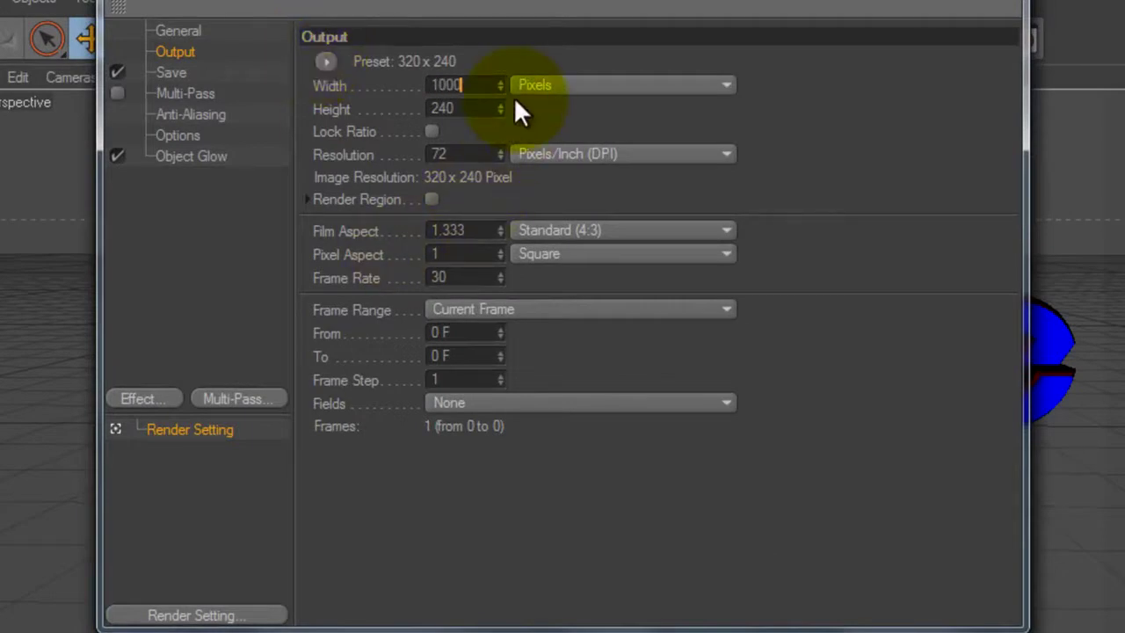
pyautogui.click(471, 108)
pyautogui.write('77')
pyautogui.press('BackSpace')
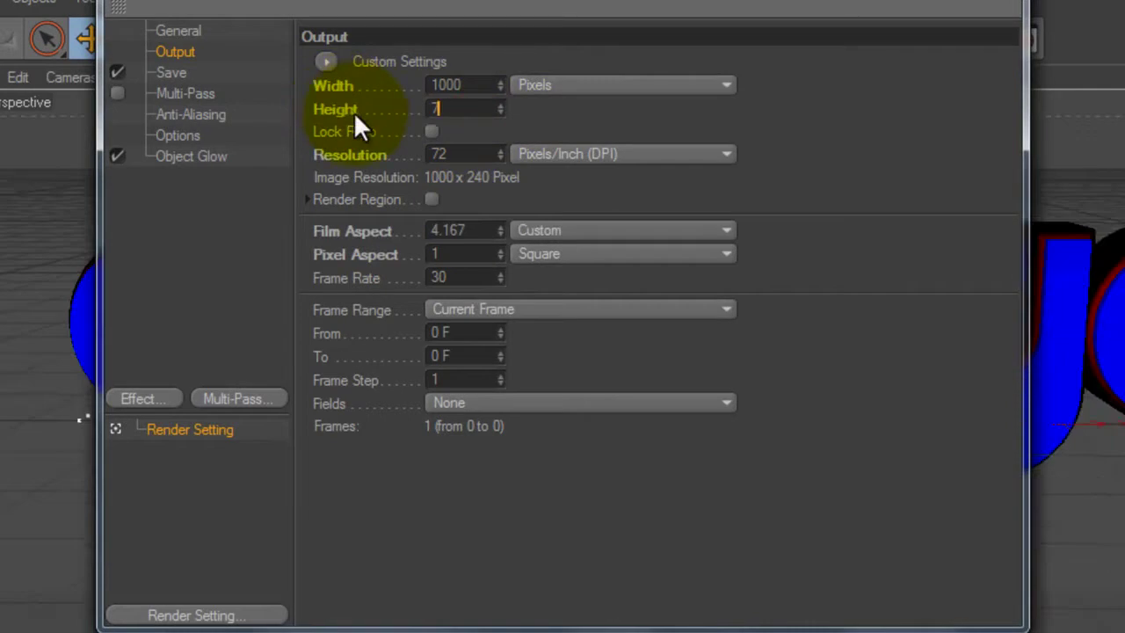
pyautogui.write('00')
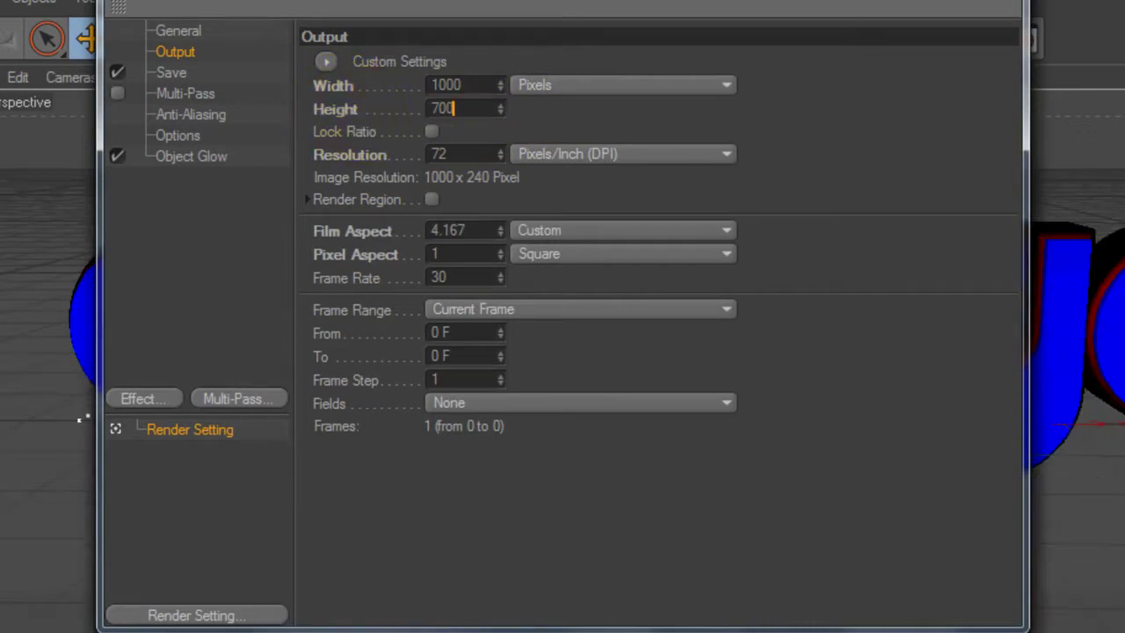
# - Set the render to save as PNG with an alpha channel, replacing the Damage file in the RENDER folder
pyautogui.click(173, 75)
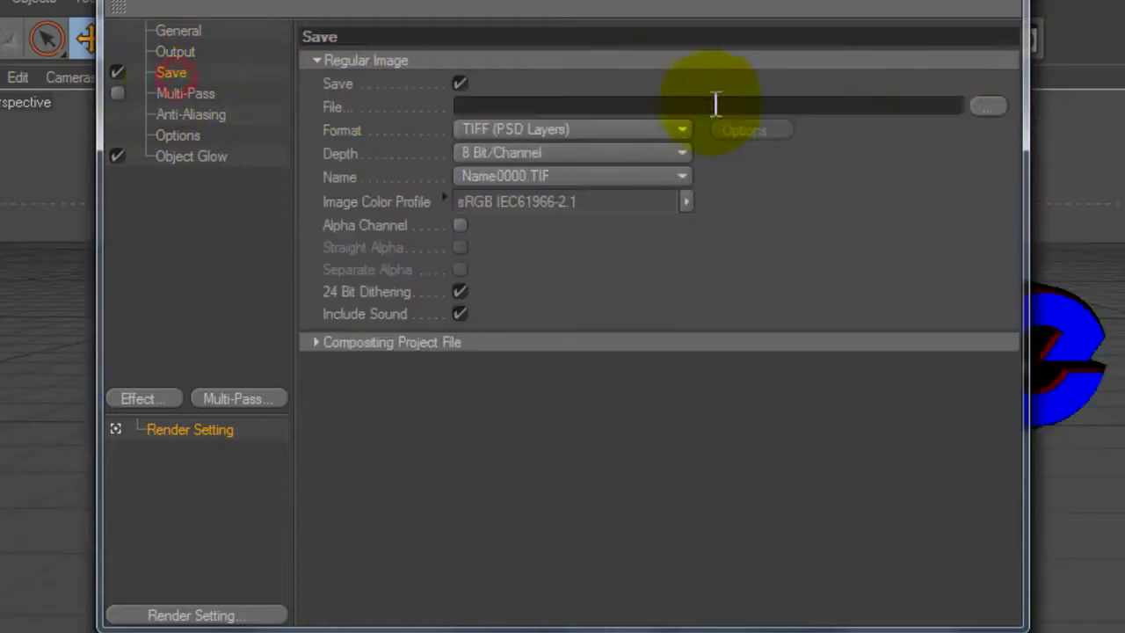
pyautogui.click(650, 129)
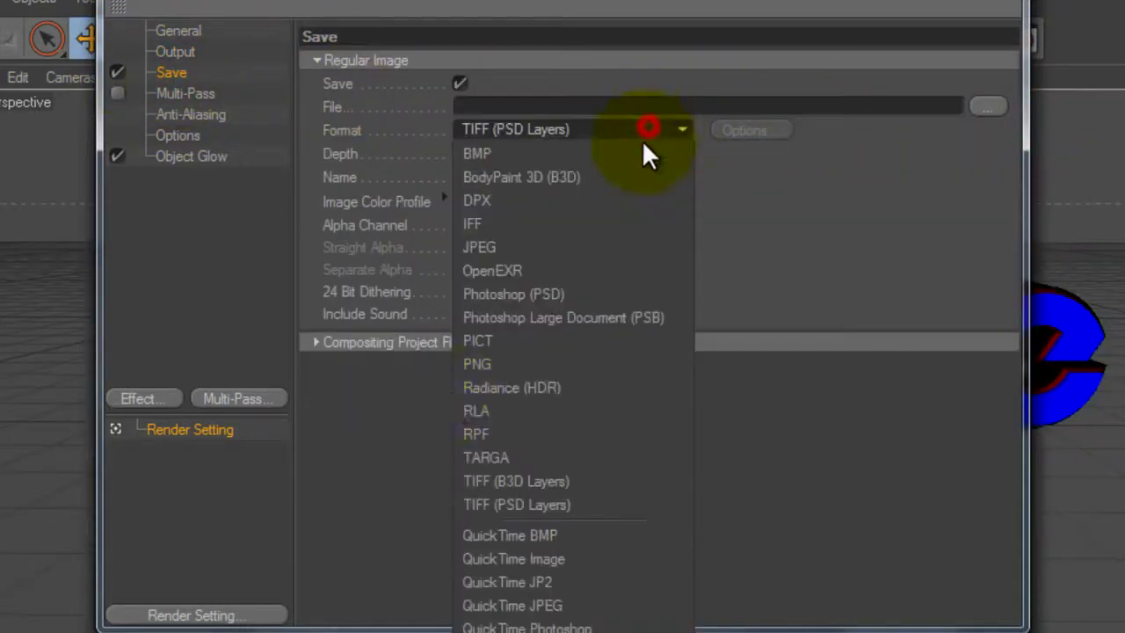
pyautogui.click(508, 365)
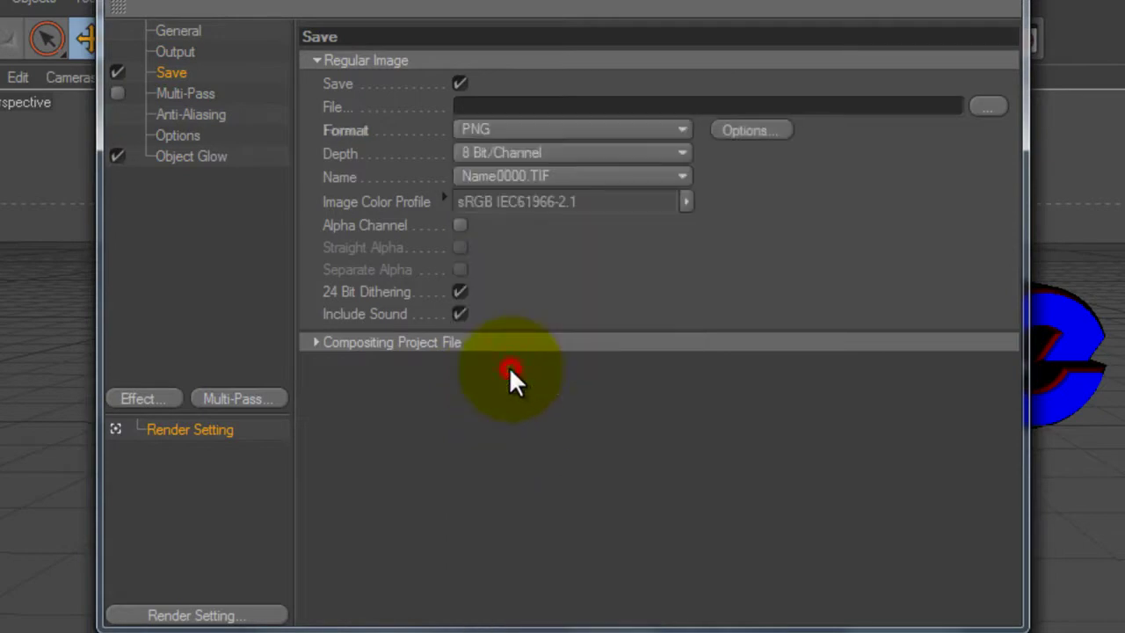
pyautogui.click(460, 225)
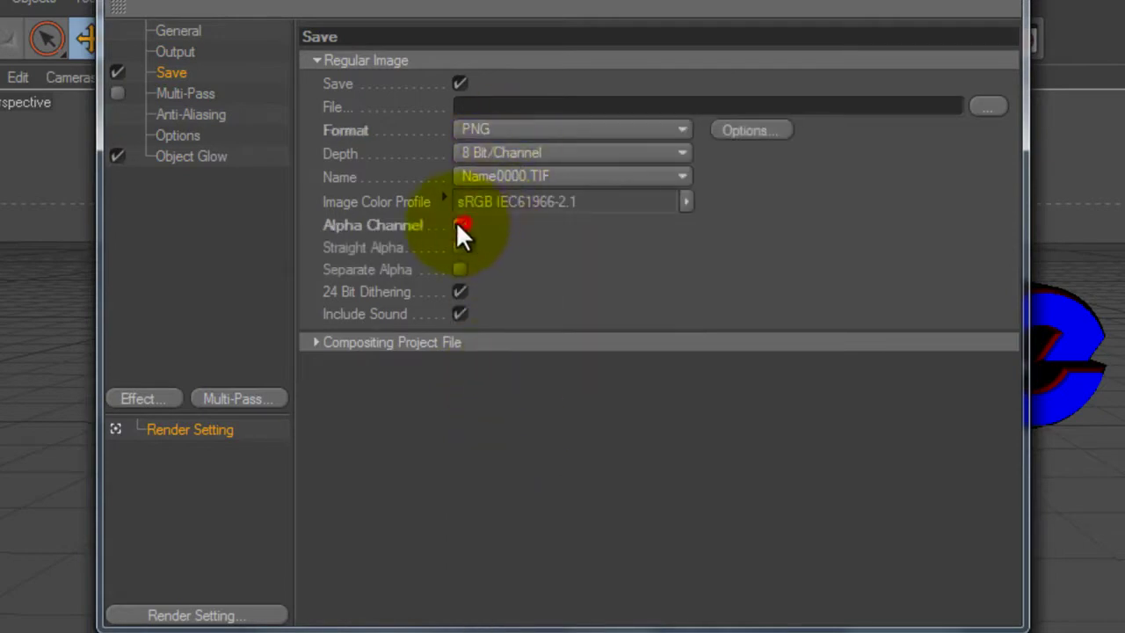
pyautogui.click(985, 109)
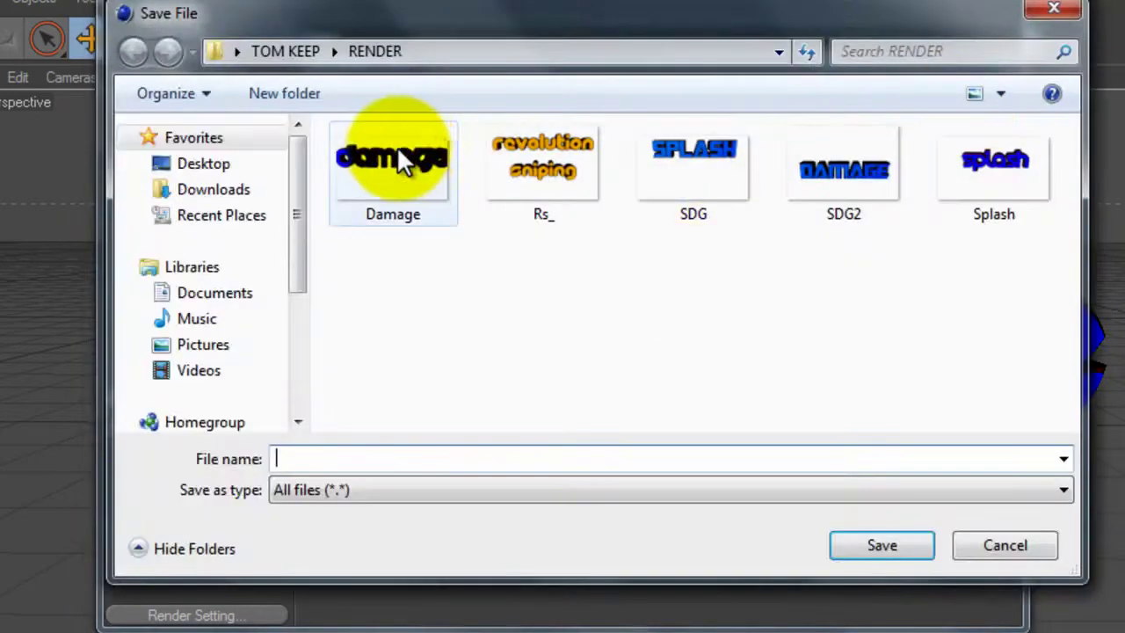
pyautogui.click(400, 163)
pyautogui.click(877, 540)
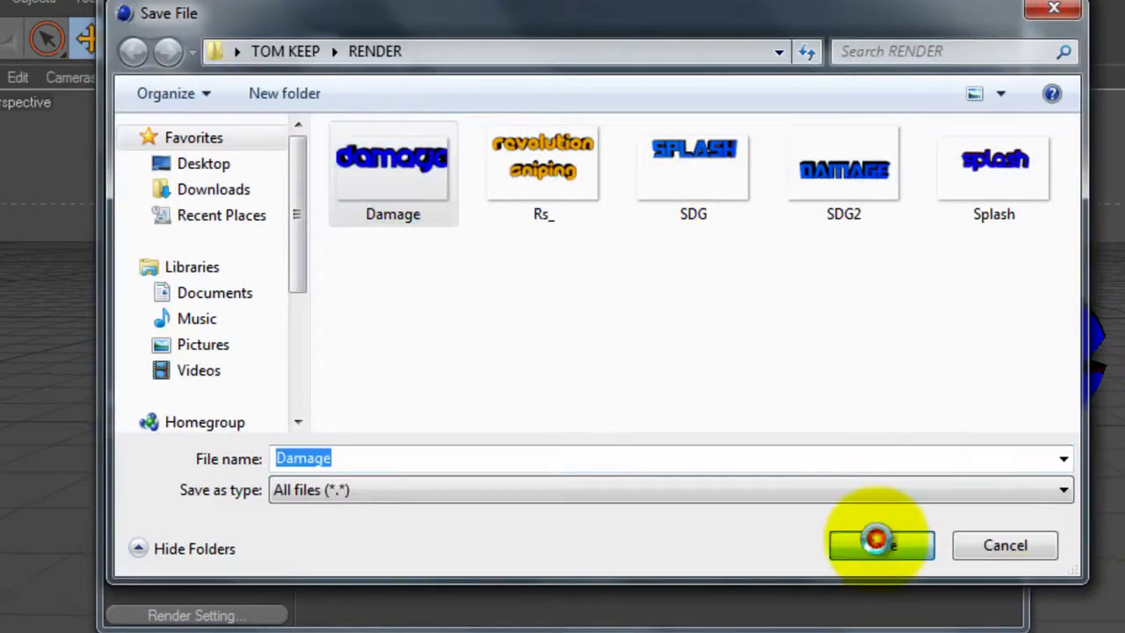
pyautogui.click(980, 504)
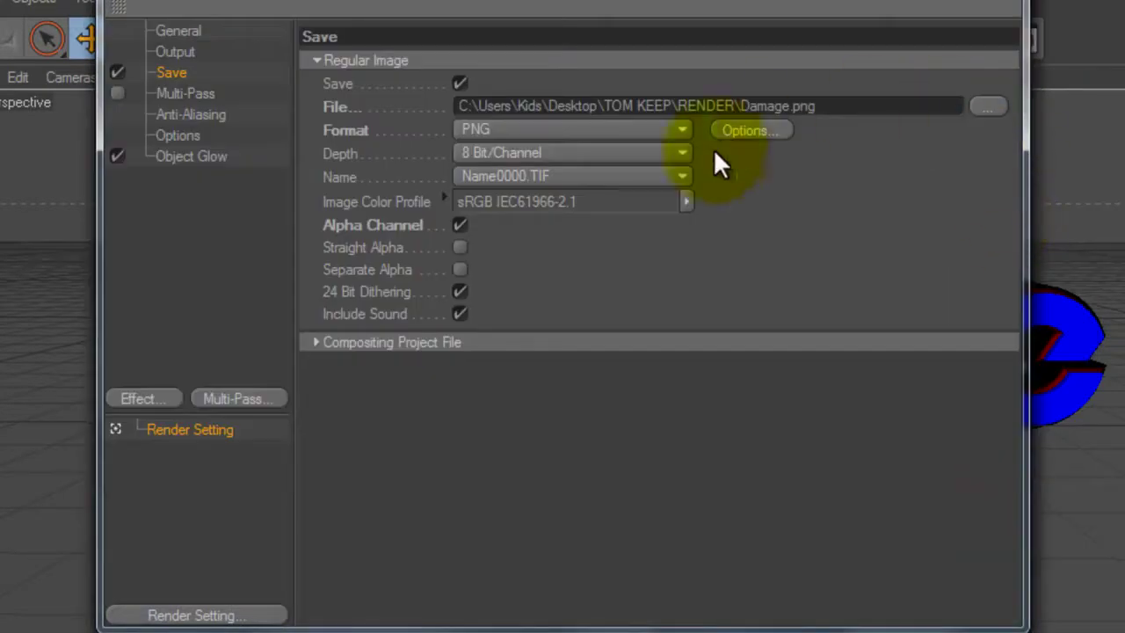
# - Check the output size, close the render settings, and render to the Picture Viewer, overwriting Damage.png
pyautogui.click(173, 50)
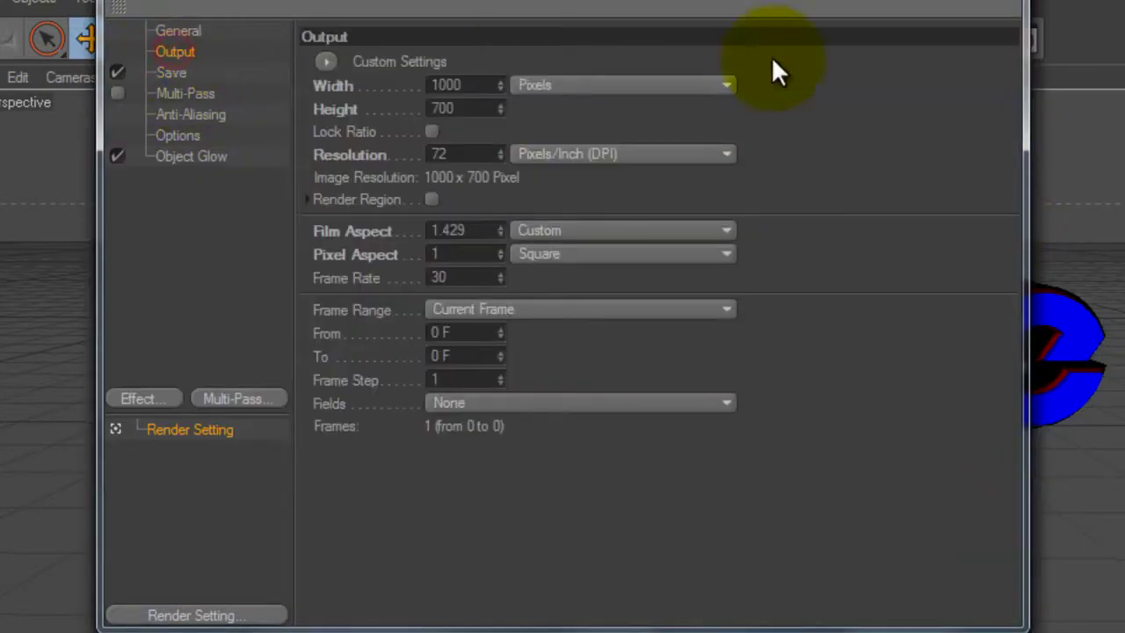
pyautogui.click(1009, 3)
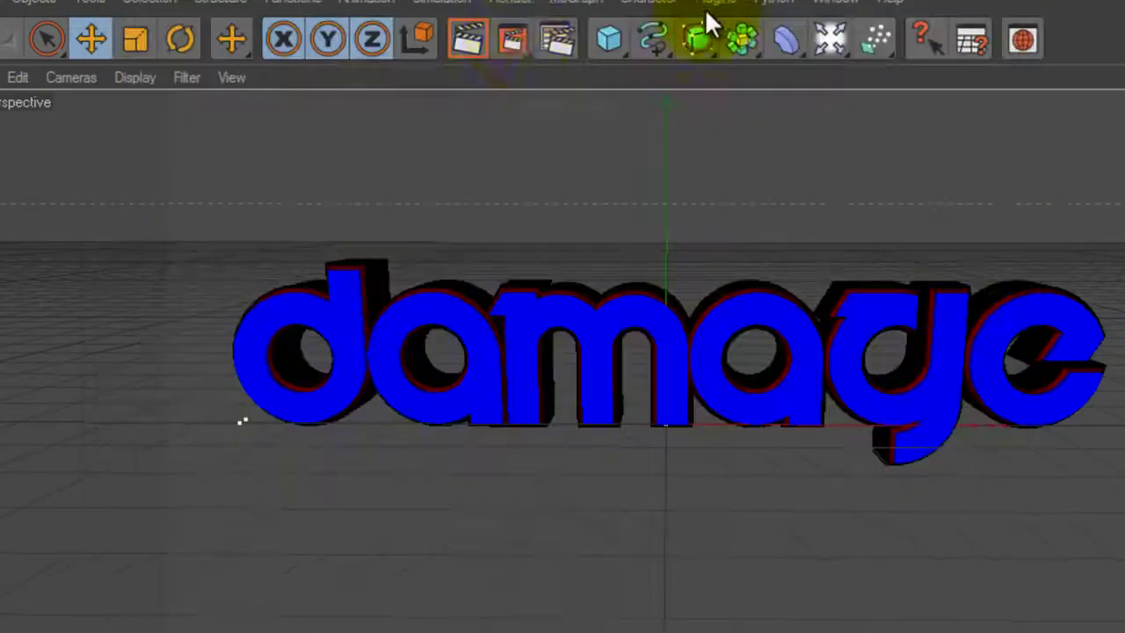
pyautogui.click(519, 38)
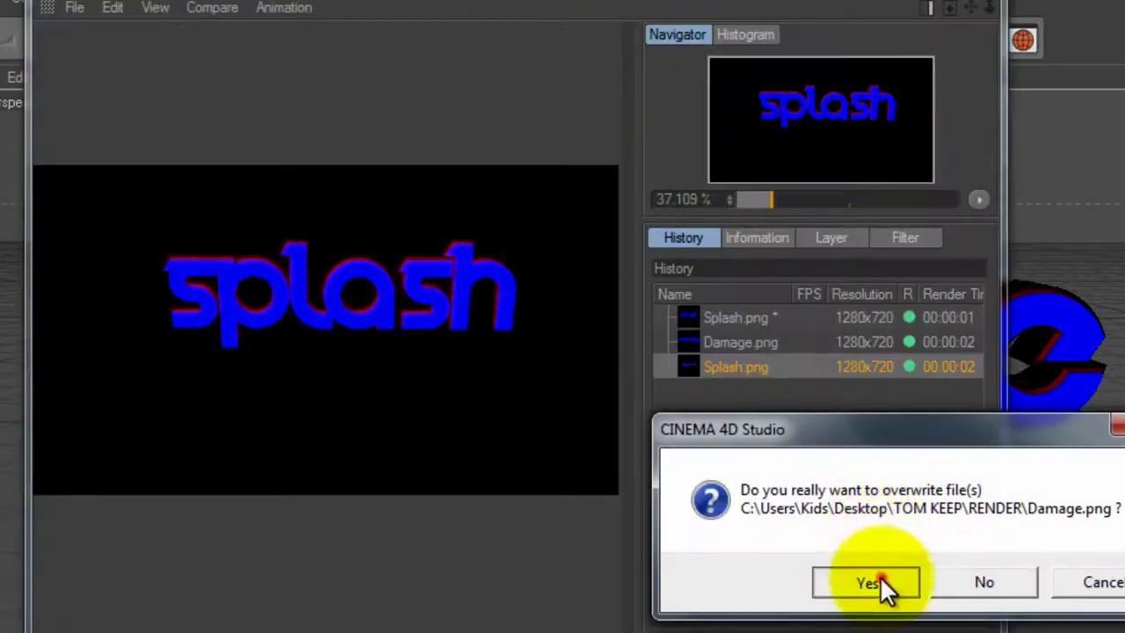
pyautogui.click(879, 579)
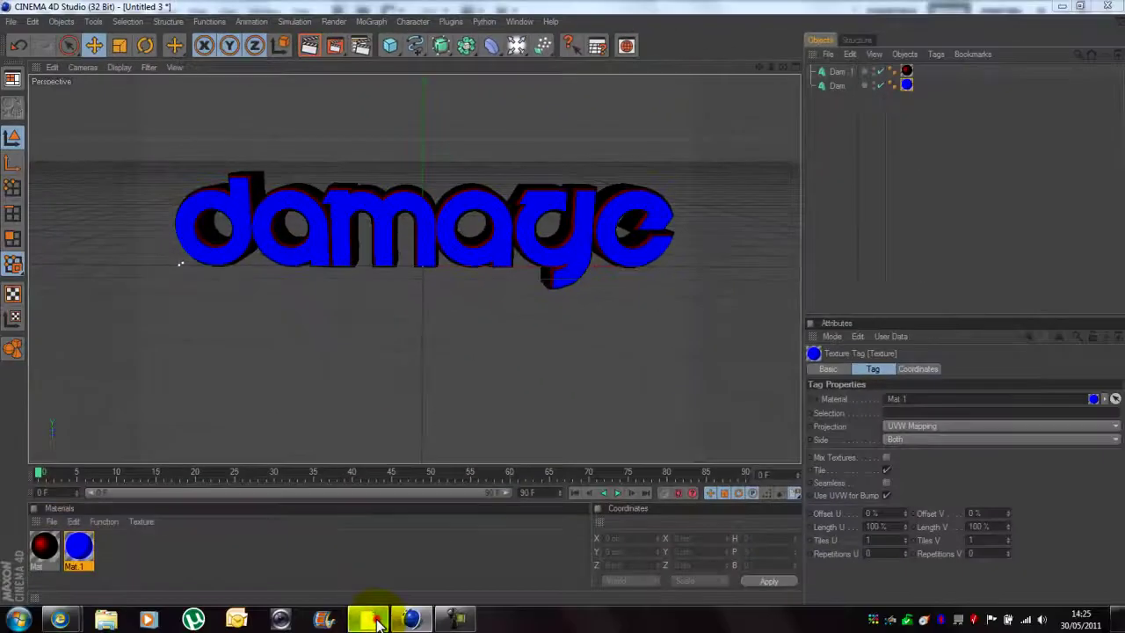
# - Switch to Photoshop, open Damage.png, and bring its text into the Untitled-1 document as a new layer below the splash text
pyautogui.click(367, 619)
pyautogui.click(42, 12)
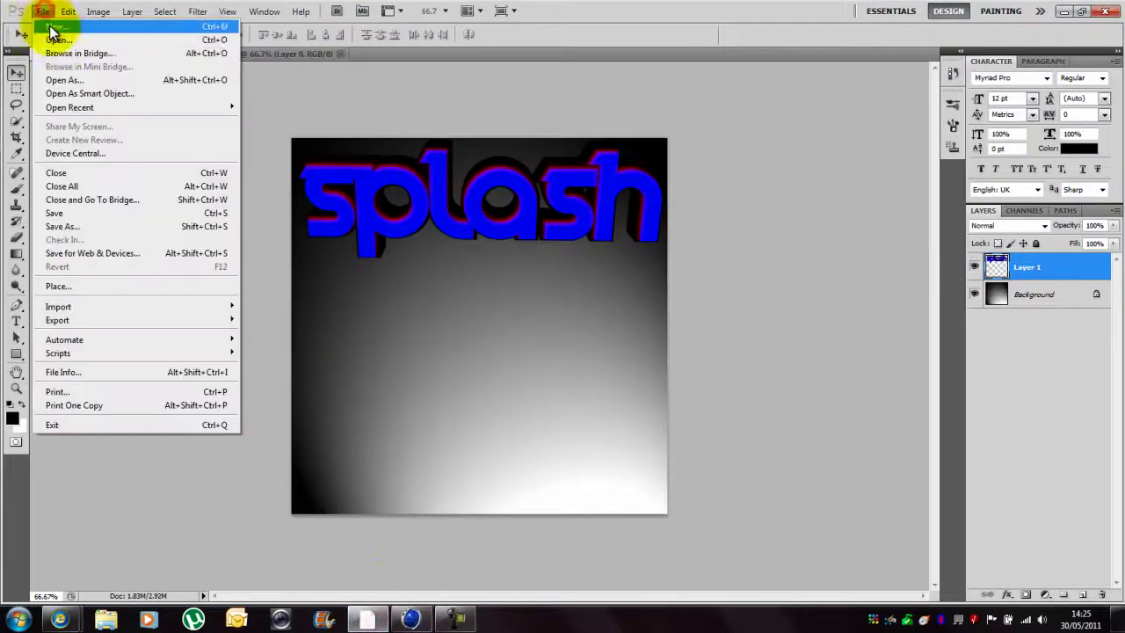
pyautogui.click(54, 36)
pyautogui.click(457, 116)
pyautogui.click(724, 331)
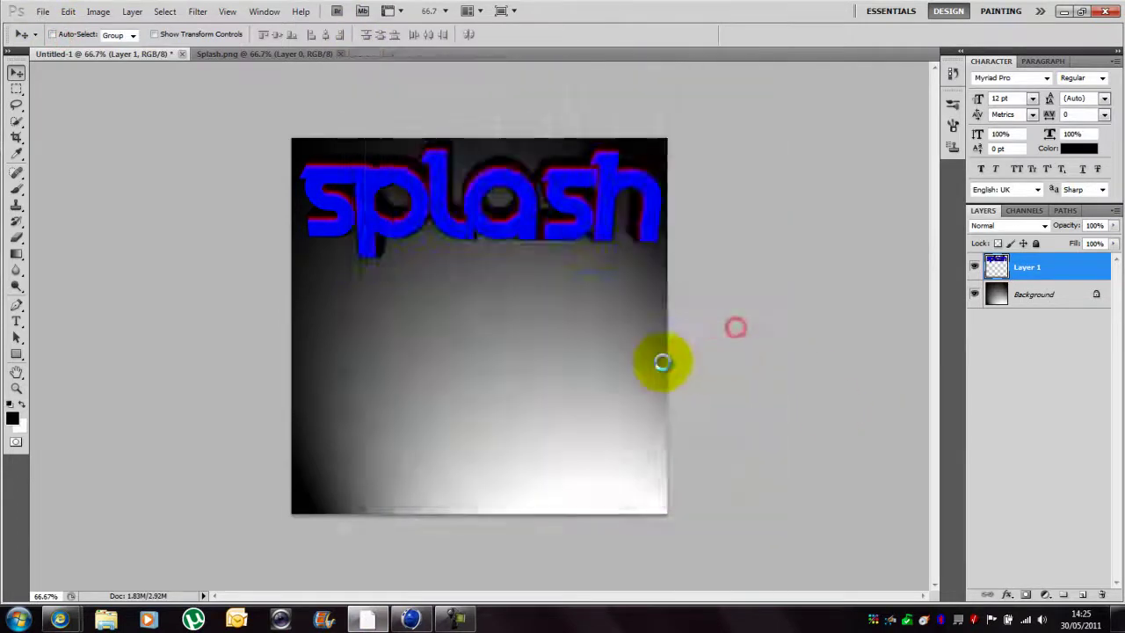
pyautogui.moveTo(527, 296); pyautogui.dragTo(128, 53)
pyautogui.moveTo(340, 307); pyautogui.dragTo(403, 352)
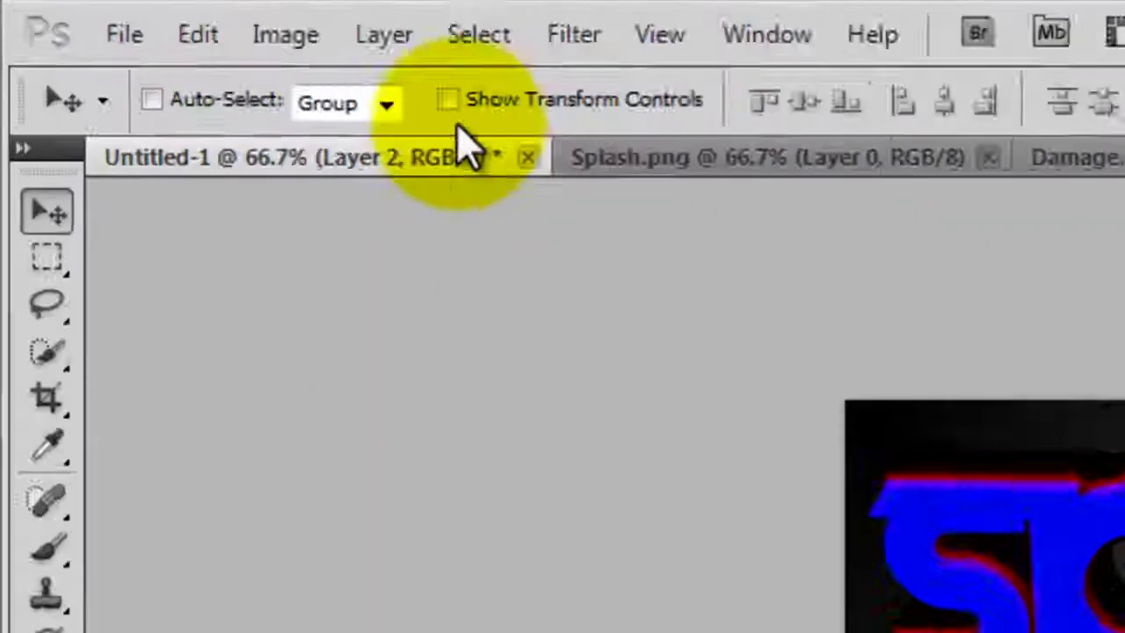
# - Show the transform controls and scale the damage text layer to about 82.8% width and 95.9% height
pyautogui.click(447, 99)
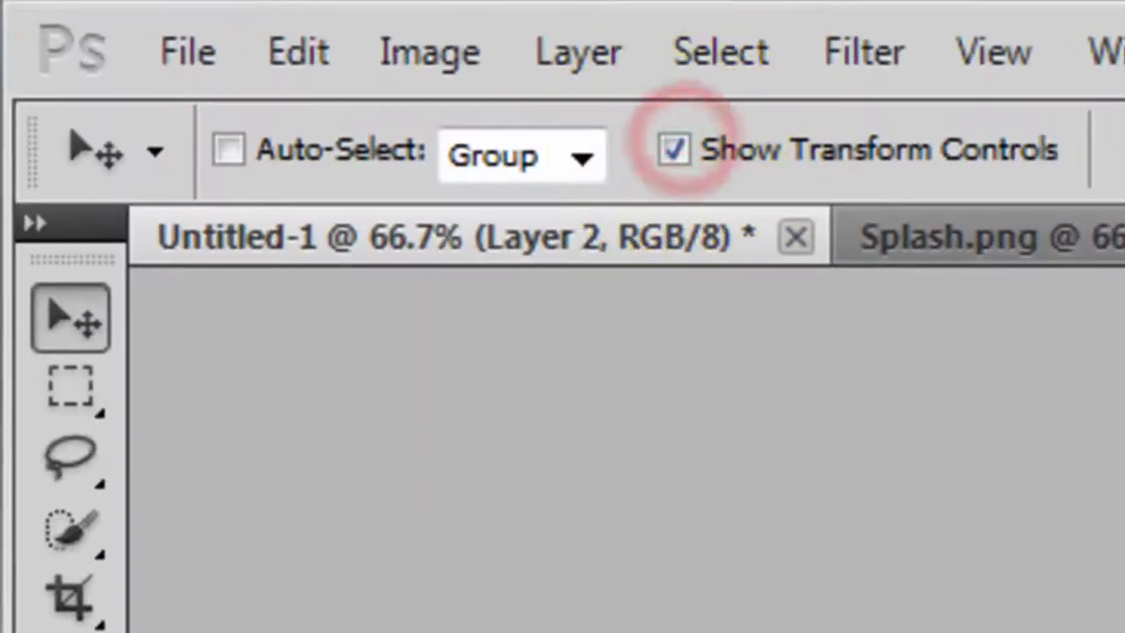
pyautogui.hotkey('ctrl', 't')
pyautogui.moveTo(1124, 632); pyautogui.dragTo(1124, 632)
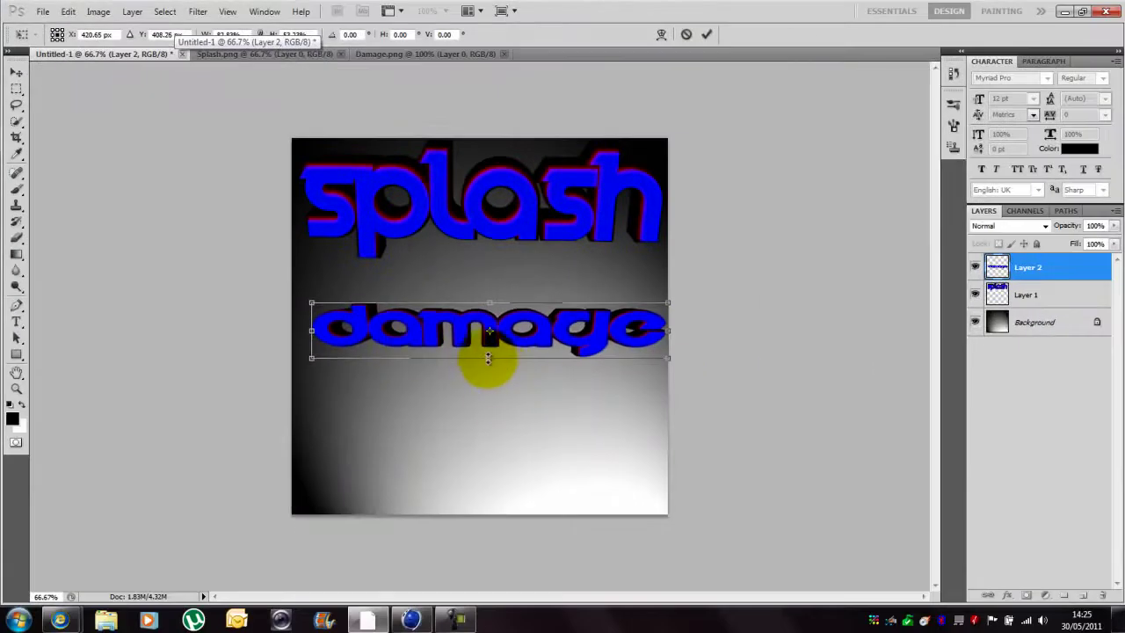
pyautogui.moveTo(617, 460); pyautogui.dragTo(621, 492)
pyautogui.moveTo(491, 392); pyautogui.dragTo(492, 401)
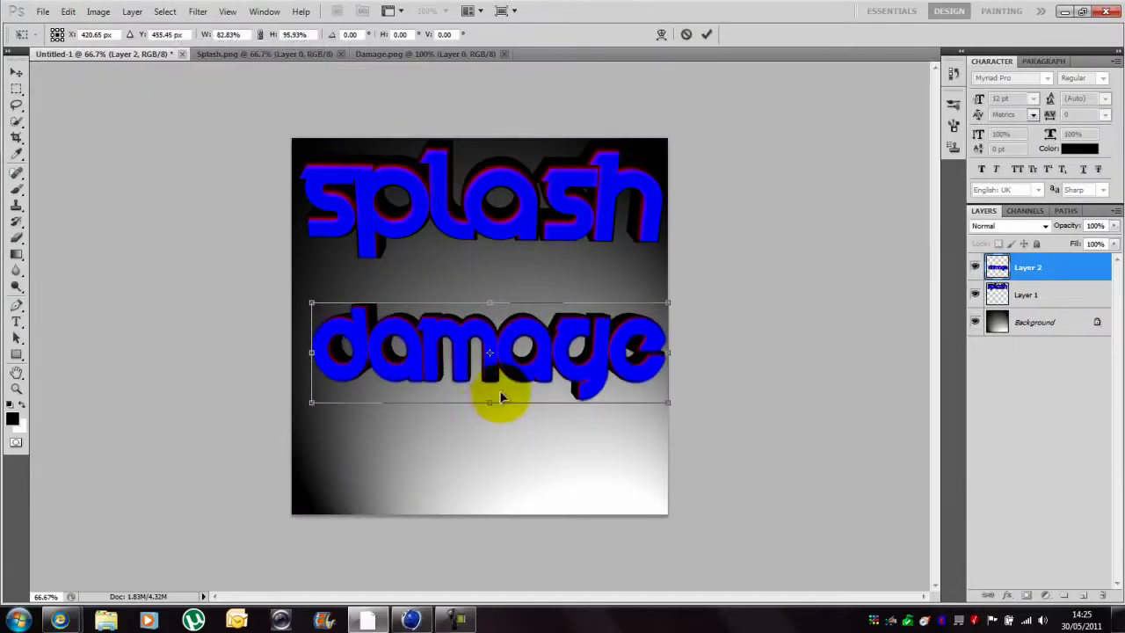
# - Position the damage text just below the splash text, enlarge it to about 87.2% width and 108.1% height, and apply the transform
pyautogui.click(542, 369)
pyautogui.moveTo(542, 367); pyautogui.dragTo(538, 337)
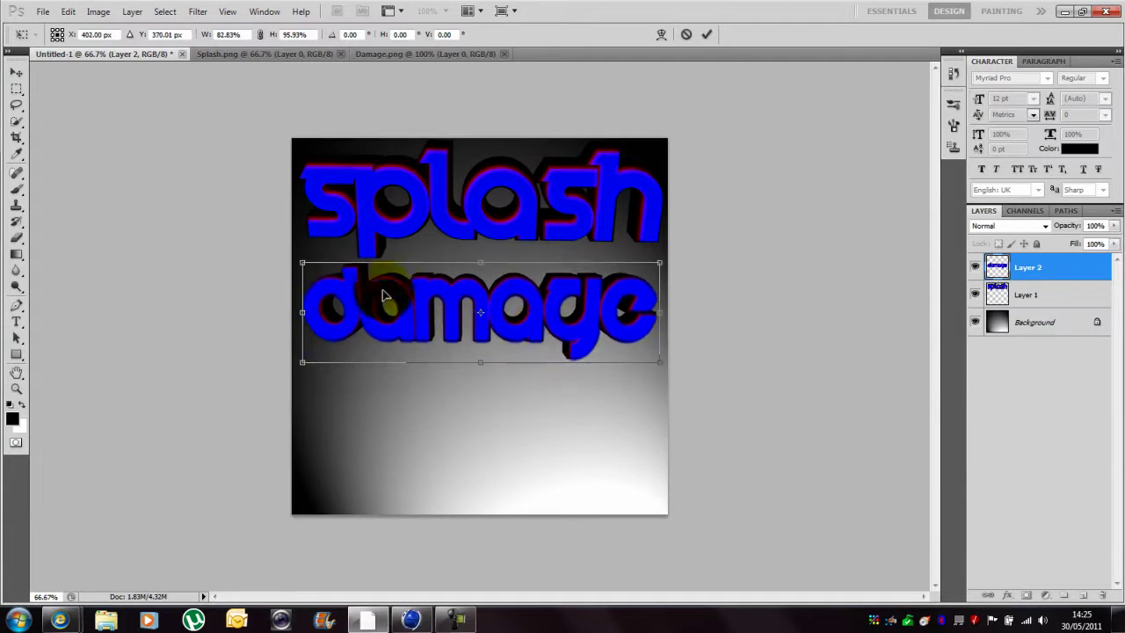
pyautogui.moveTo(302, 262); pyautogui.dragTo(284, 249)
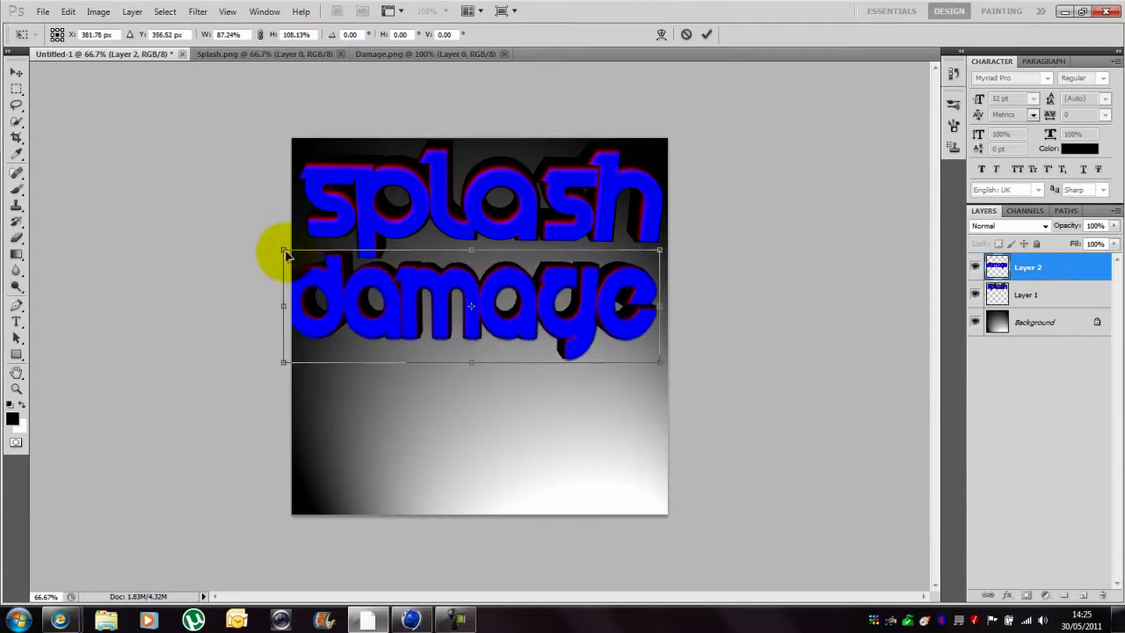
pyautogui.moveTo(471, 336); pyautogui.dragTo(483, 357)
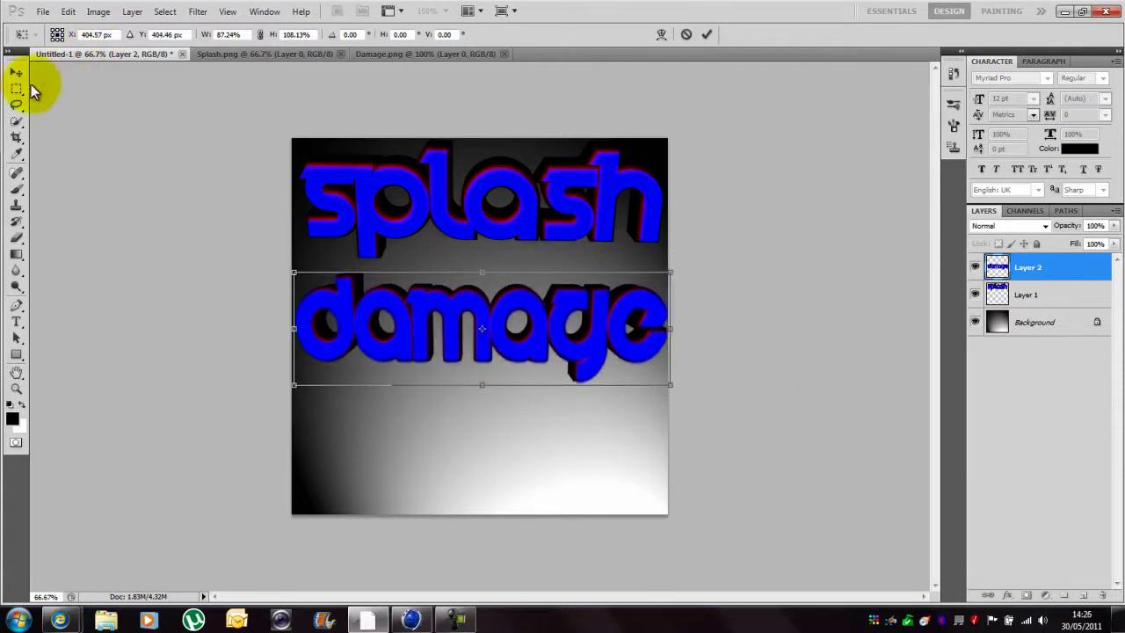
pyautogui.click(16, 72)
pyautogui.click(505, 239)
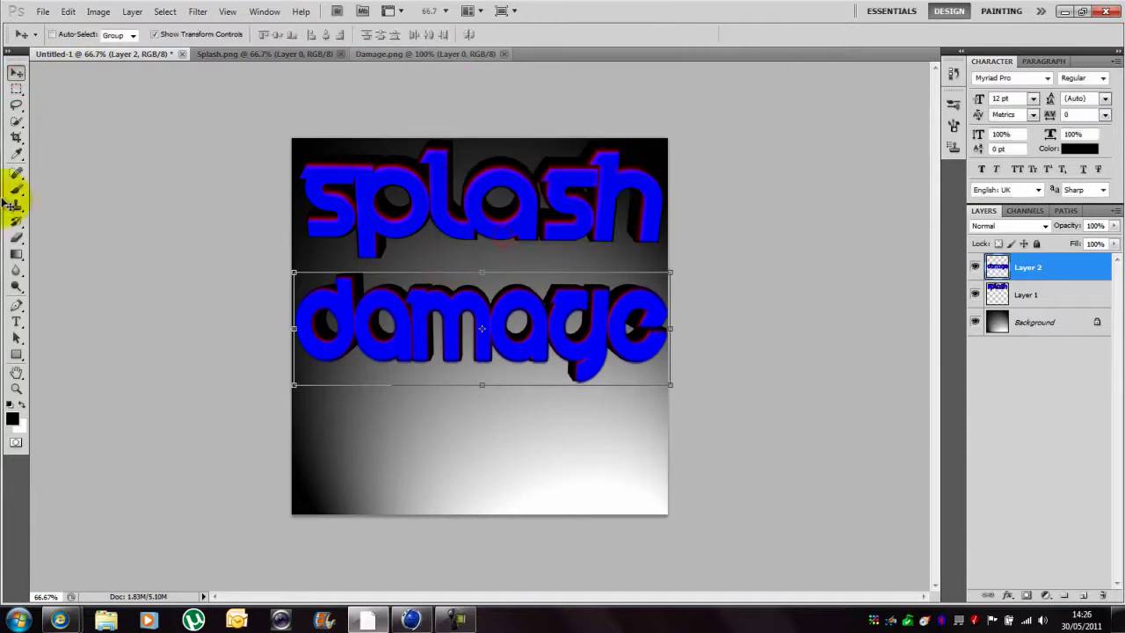
# - Check the image requirements in YouTube's Change Picture dialog in Internet Explorer, and return to Photoshop
pyautogui.moveTo(59, 619)
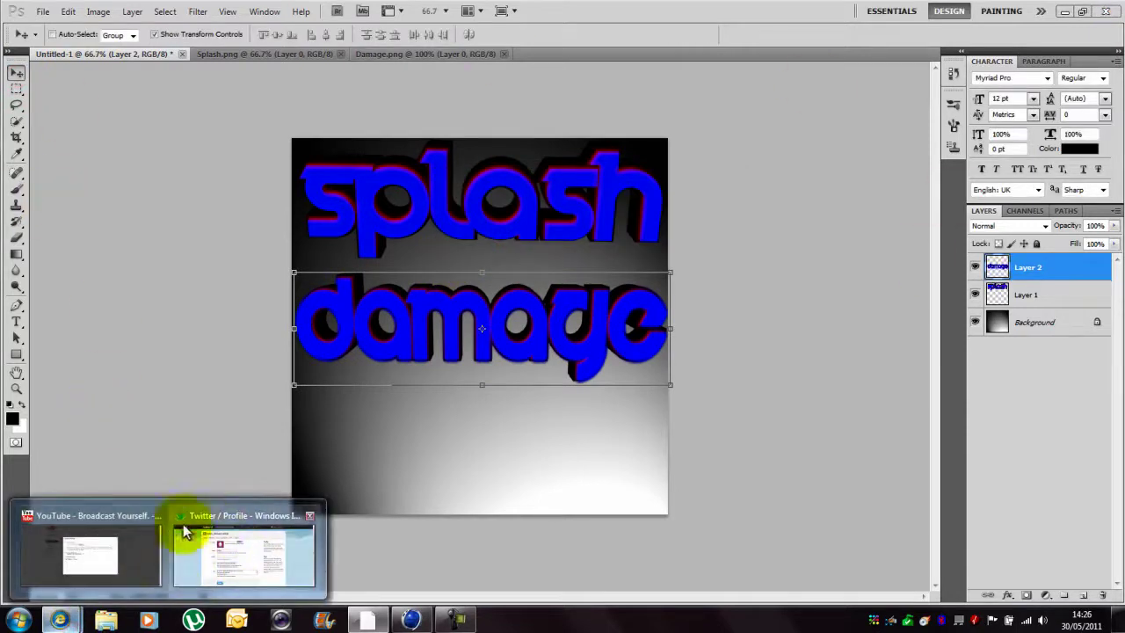
pyautogui.click(123, 536)
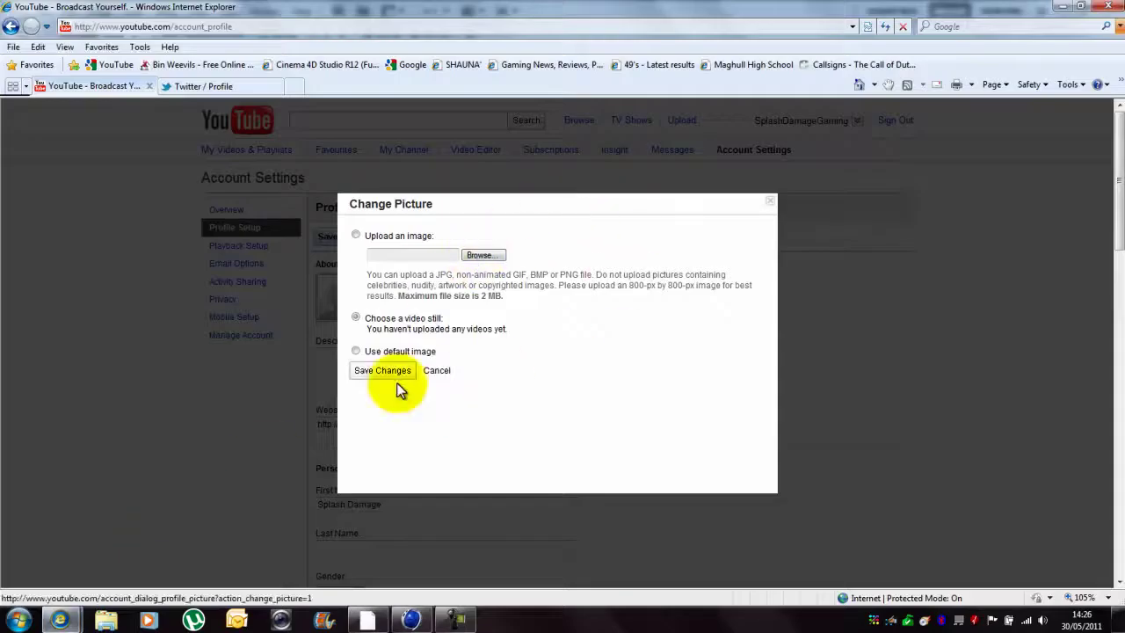
pyautogui.click(365, 618)
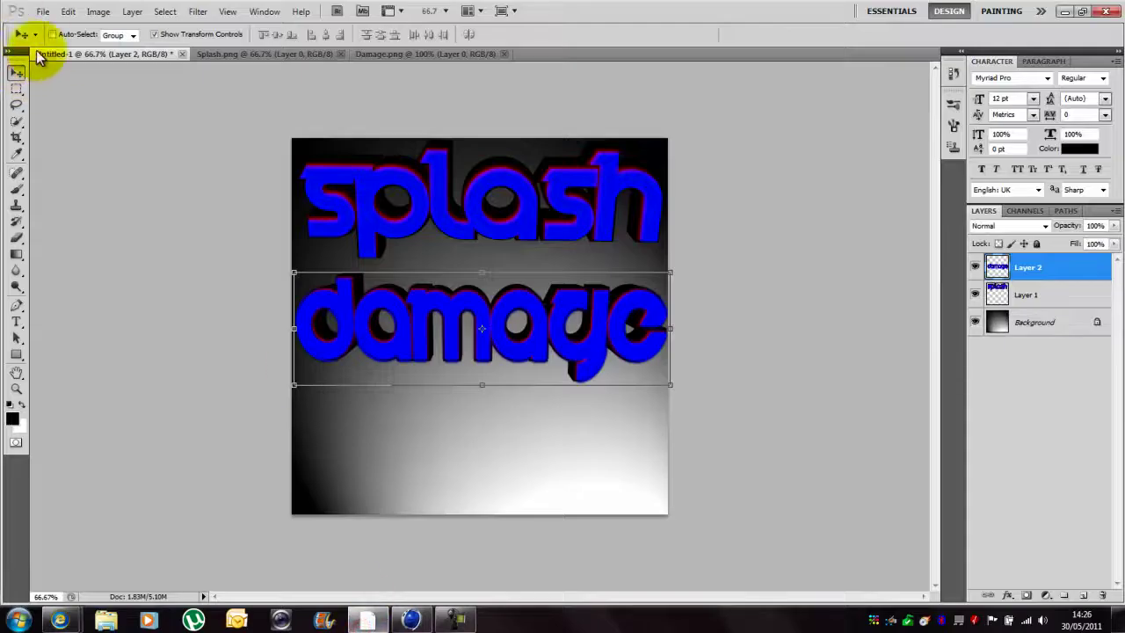
# - Hide the transform controls and set up saving the composite to the Desktop in JPEG format
pyautogui.click(155, 34)
pyautogui.click(41, 11)
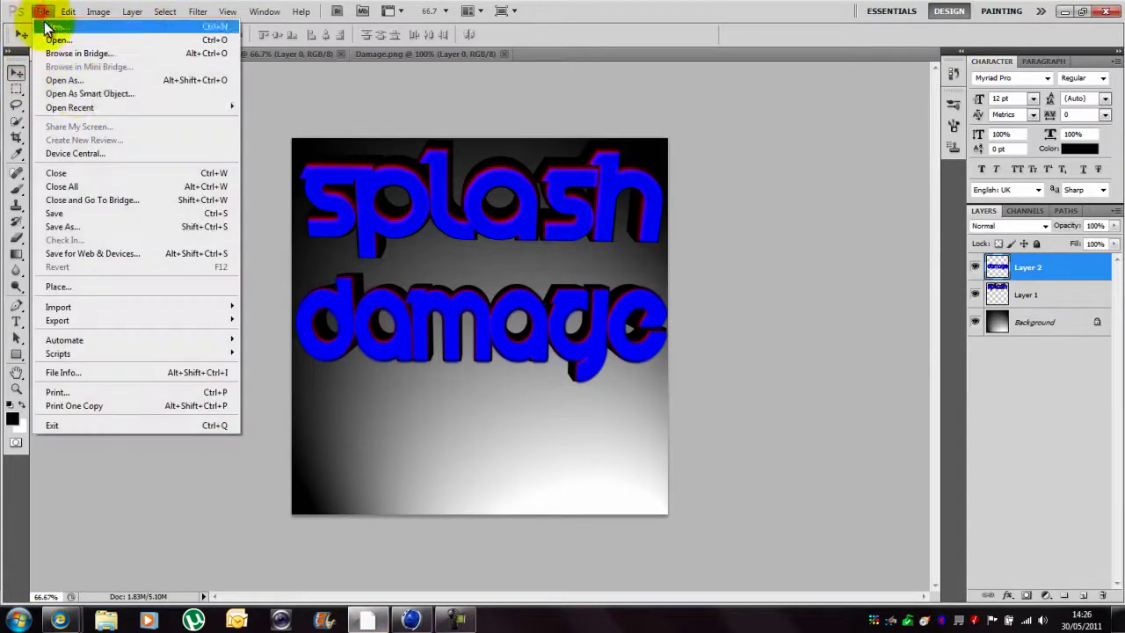
pyautogui.click(81, 225)
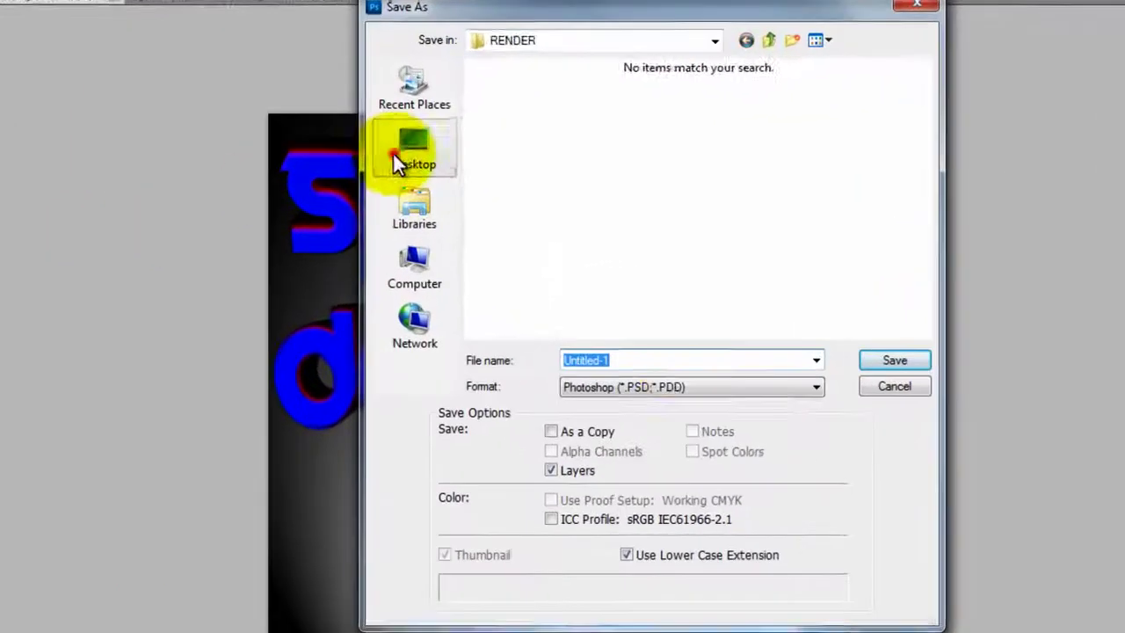
pyautogui.click(395, 160)
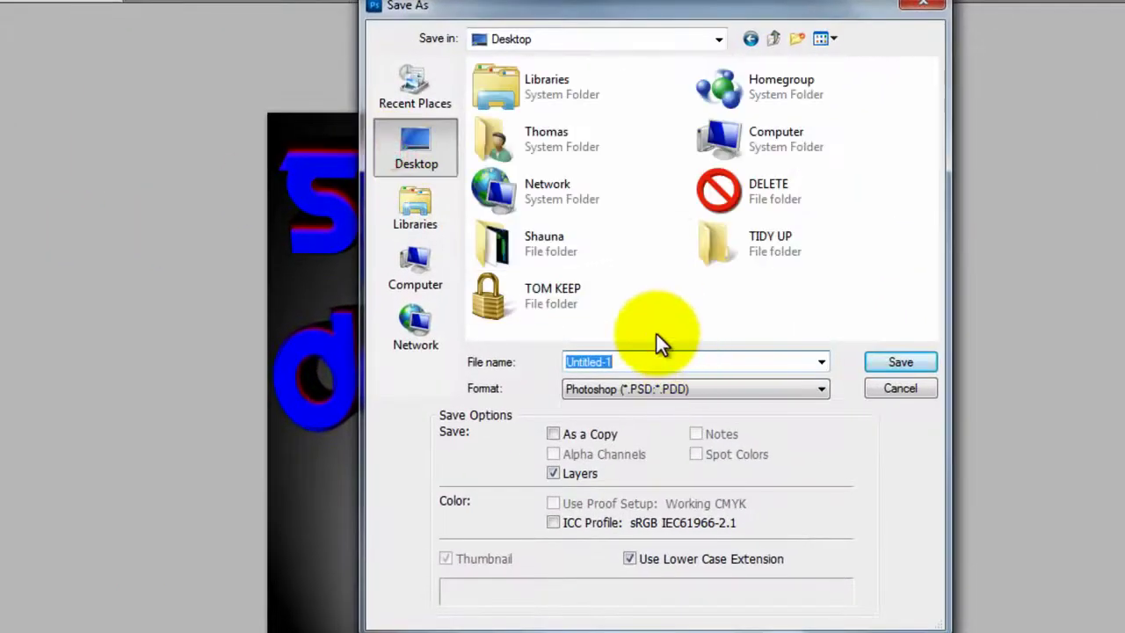
pyautogui.click(650, 395)
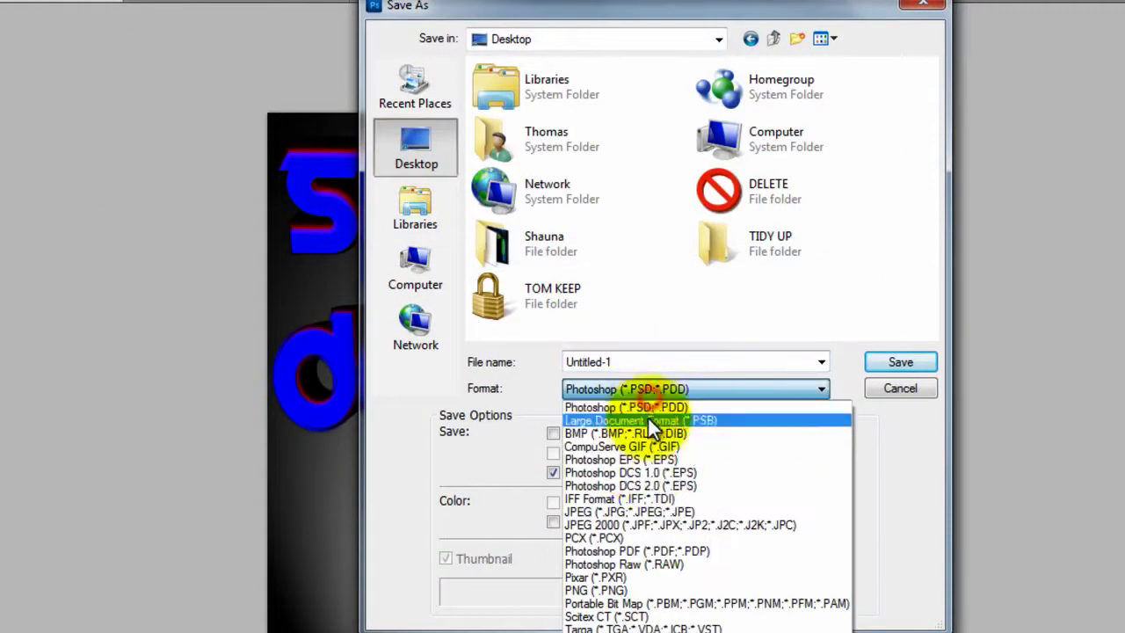
pyautogui.click(647, 509)
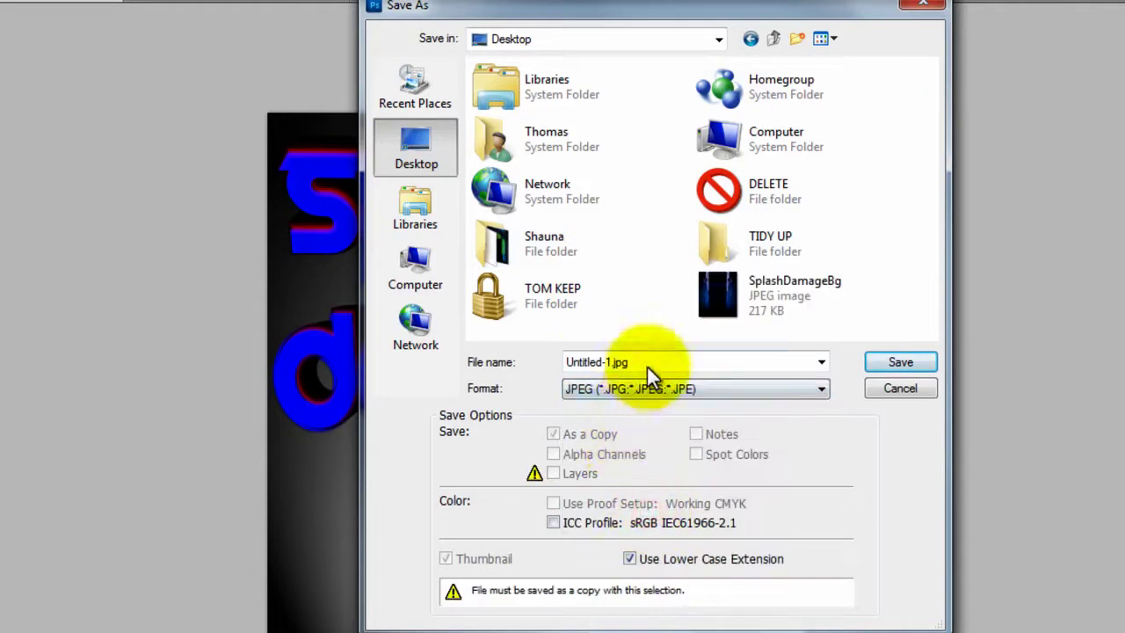
# - Name the file First TUT and save it as a JPEG at quality 12 (Maximum)
pyautogui.click(743, 360)
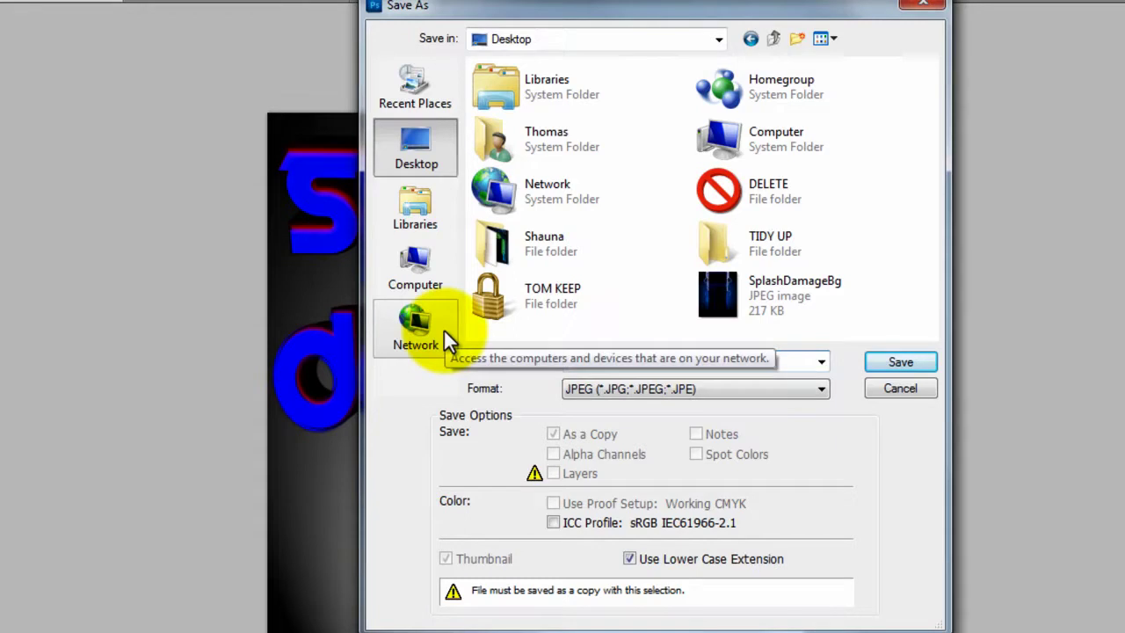
pyautogui.write('First TUT')
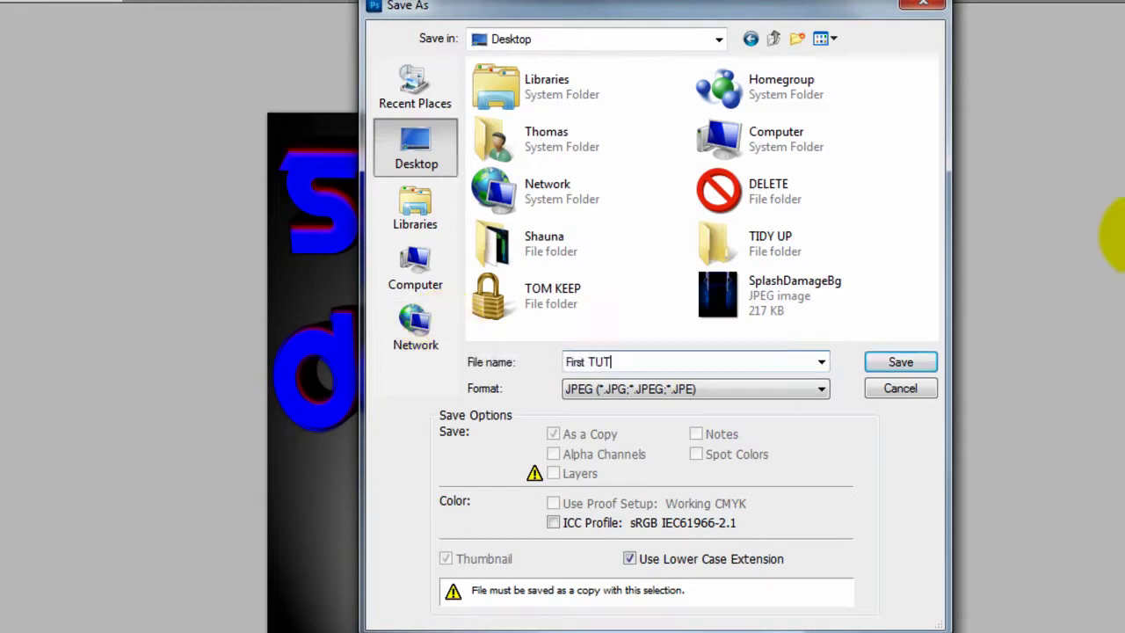
pyautogui.click(901, 362)
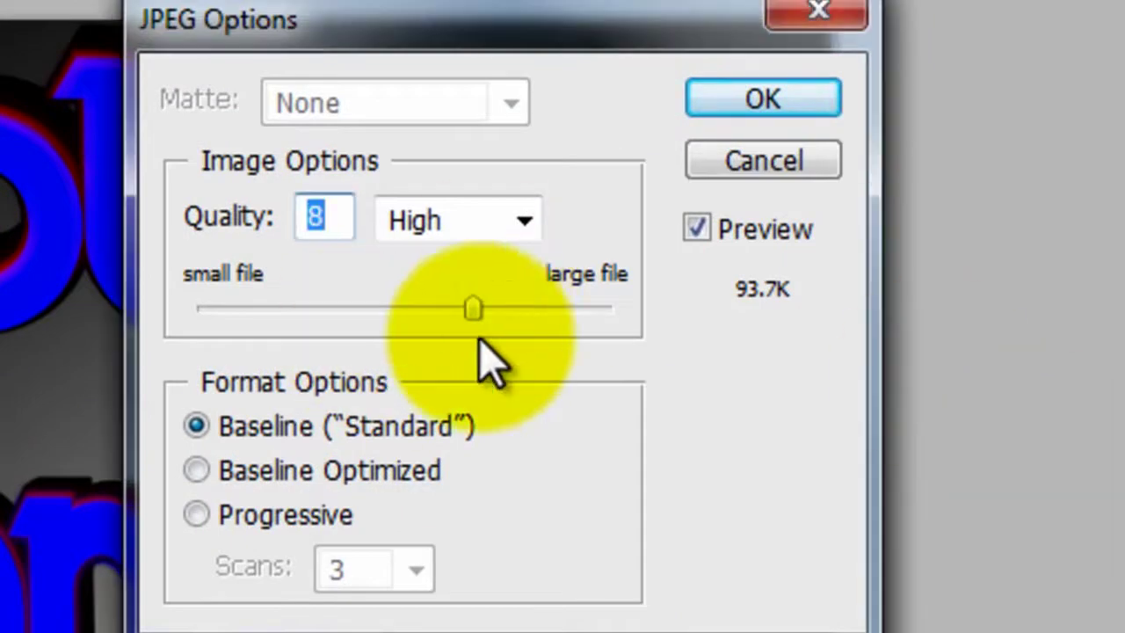
pyautogui.moveTo(475, 310); pyautogui.dragTo(815, 323)
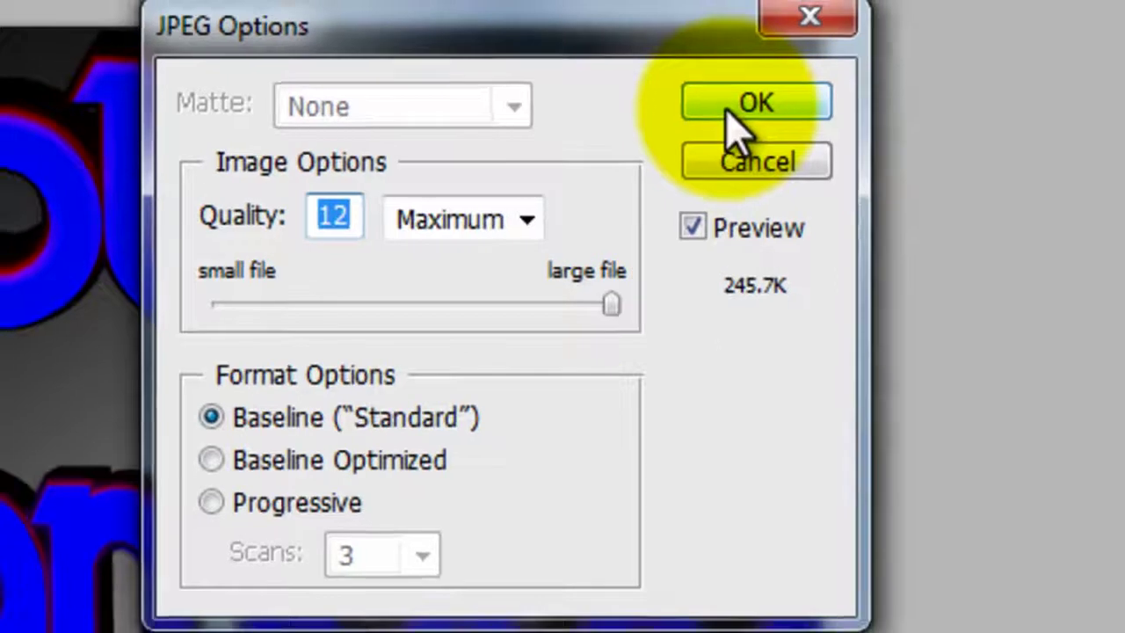
pyautogui.click(736, 123)
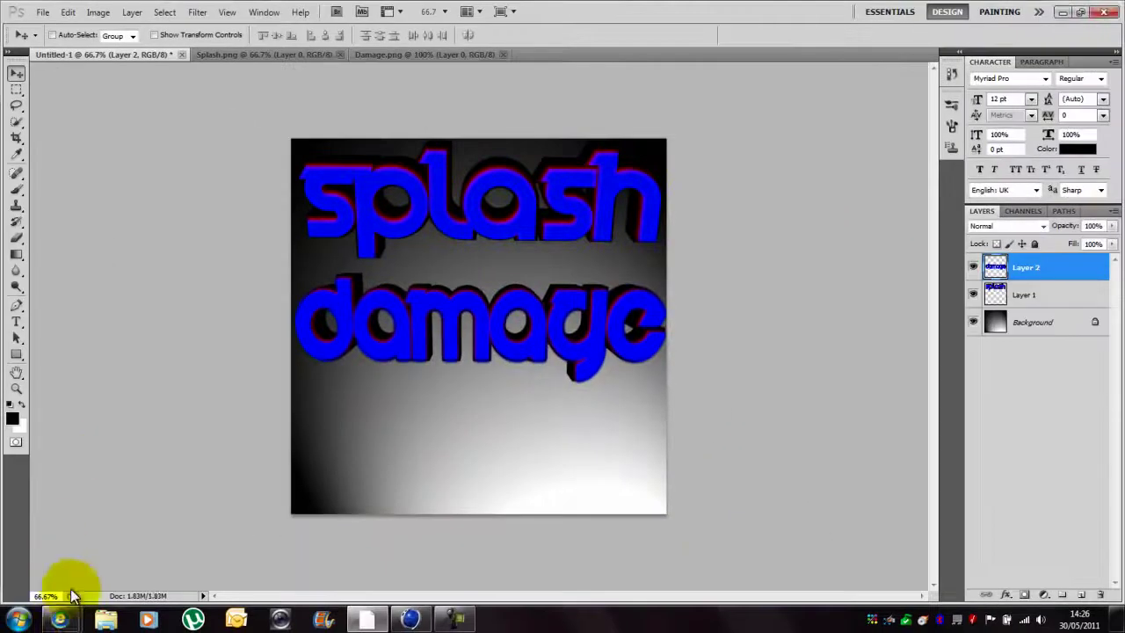
# - Switch to YouTube in Internet Explorer, choose First TUT.jpg from the Desktop as the profile picture upload, and save the changes
pyautogui.moveTo(59, 619)
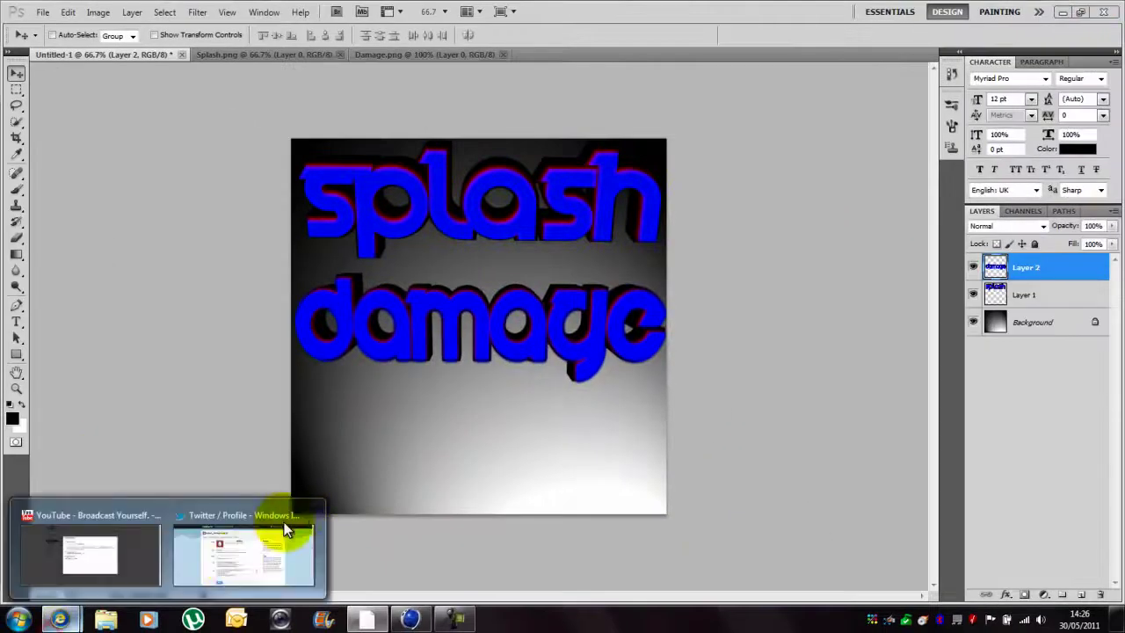
pyautogui.click(144, 545)
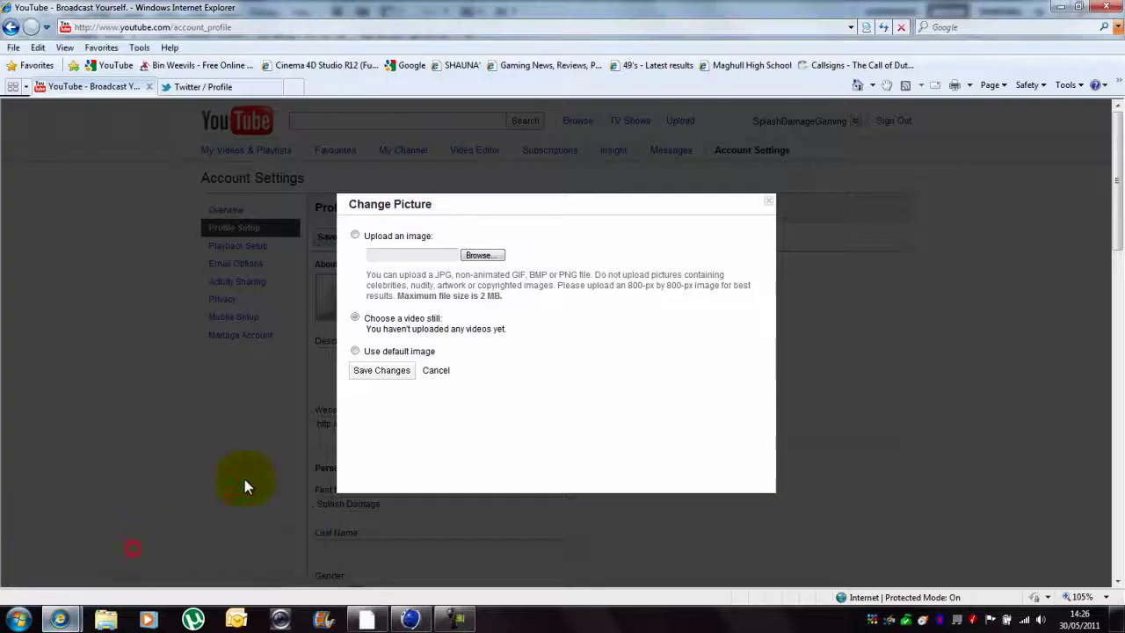
pyautogui.click(478, 256)
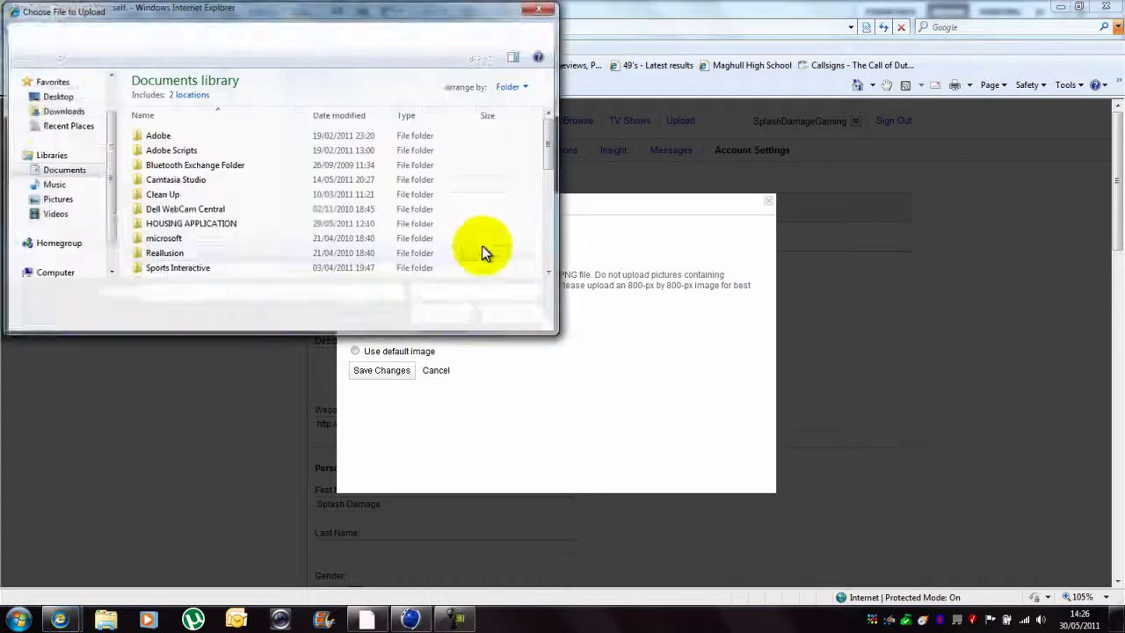
pyautogui.click(72, 98)
pyautogui.click(208, 293)
pyautogui.write('f')
pyautogui.press('Down')
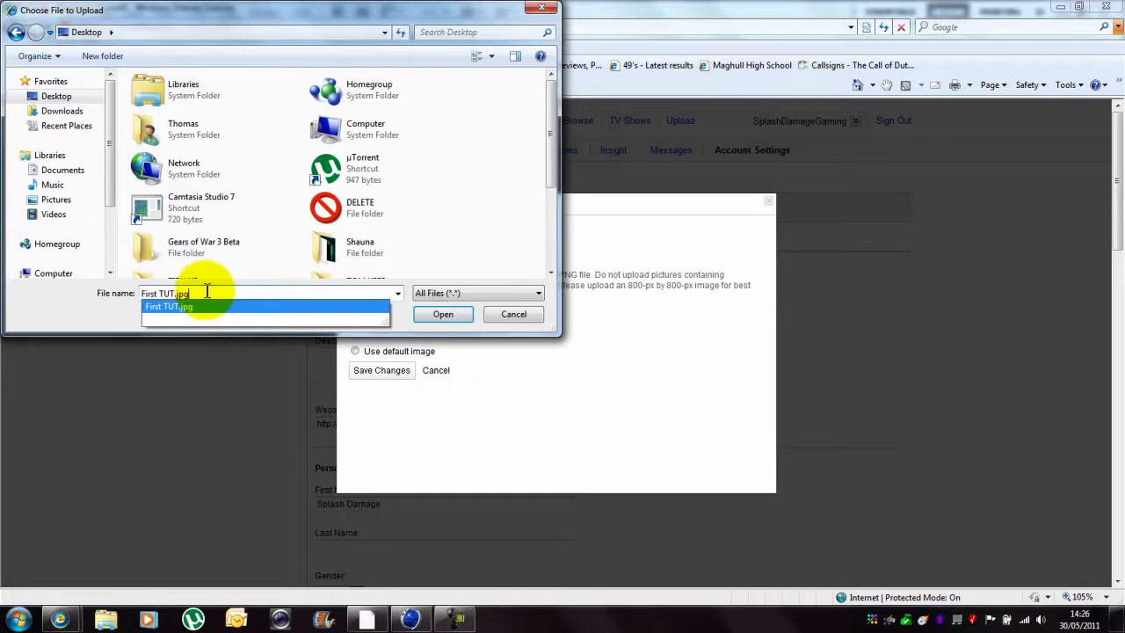
pyautogui.press('Return')
pyautogui.click(382, 370)
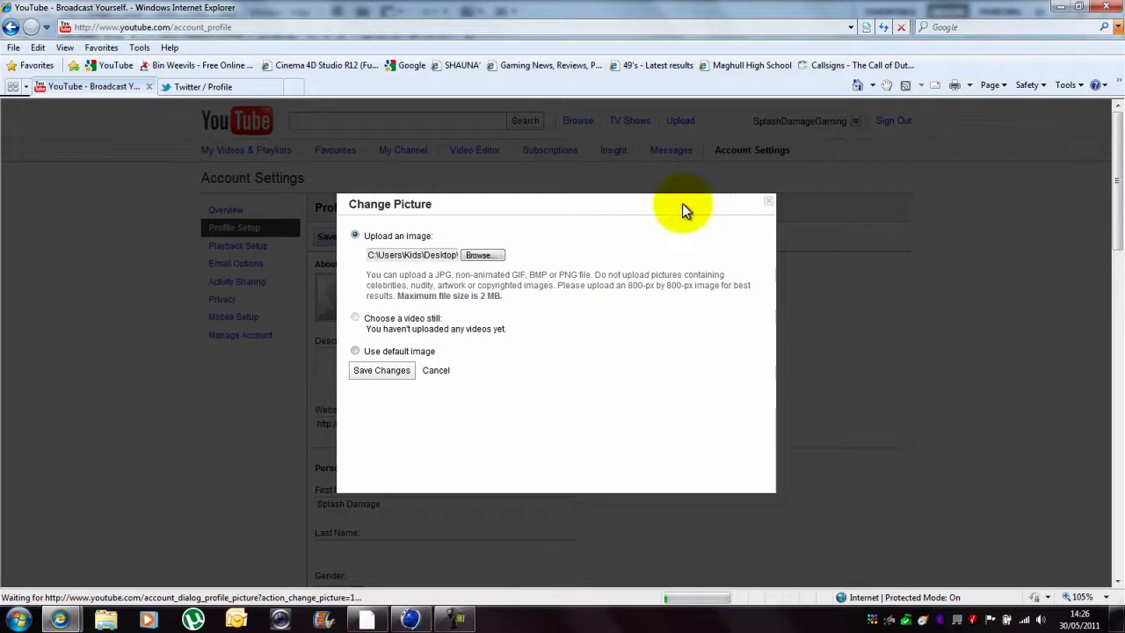
pyautogui.click(383, 370)
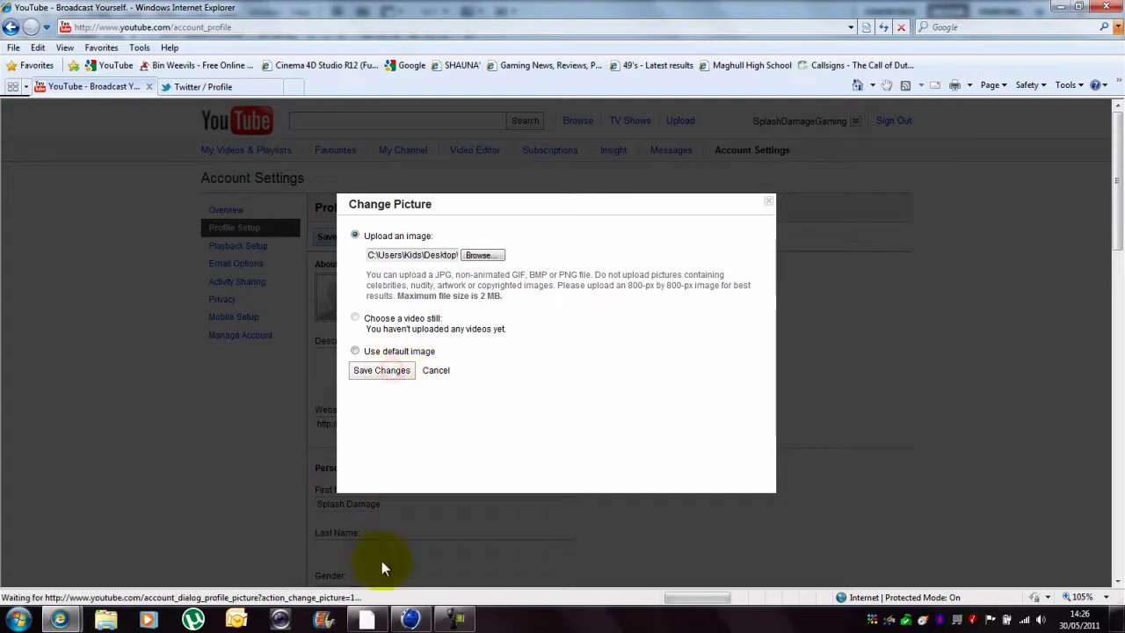
pyautogui.click(453, 618)
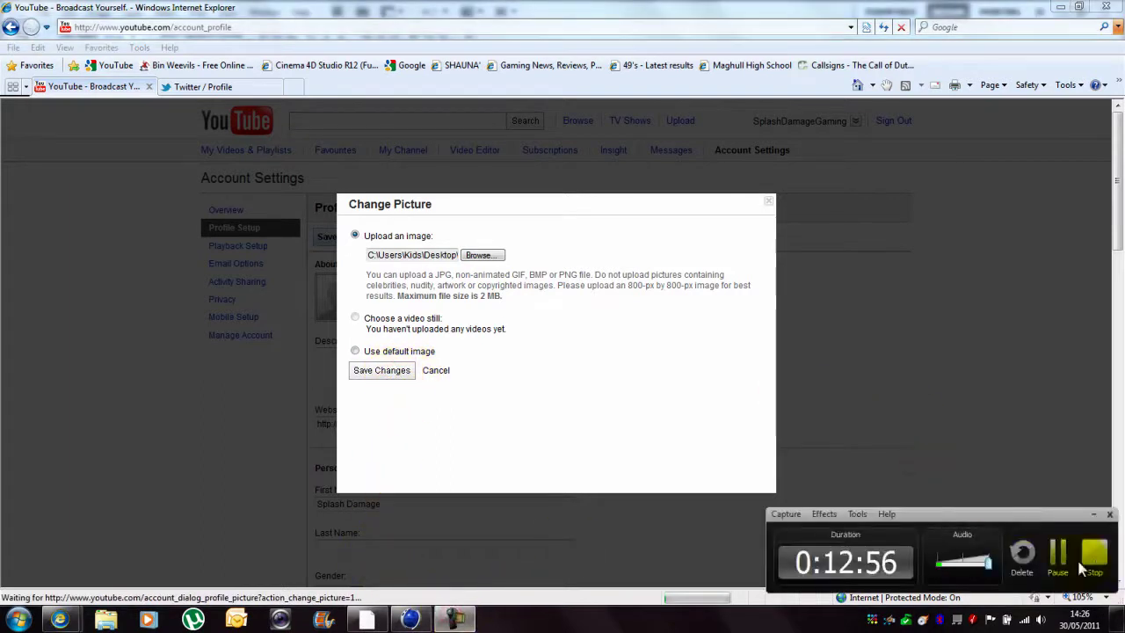